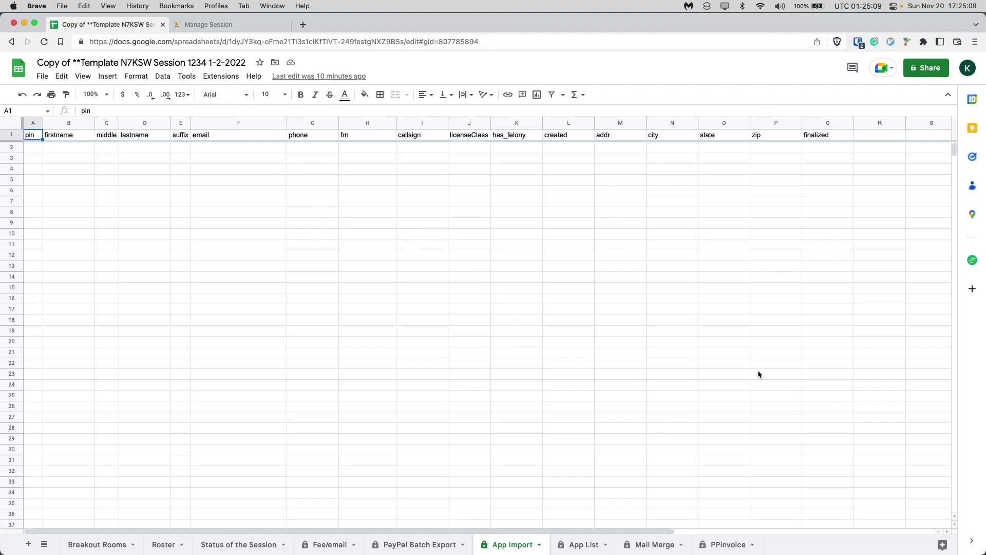
- Switch to the ExamTools session page and download the Applicant List, saving the CSV file to the Desktop
key("ctrl+Tab")
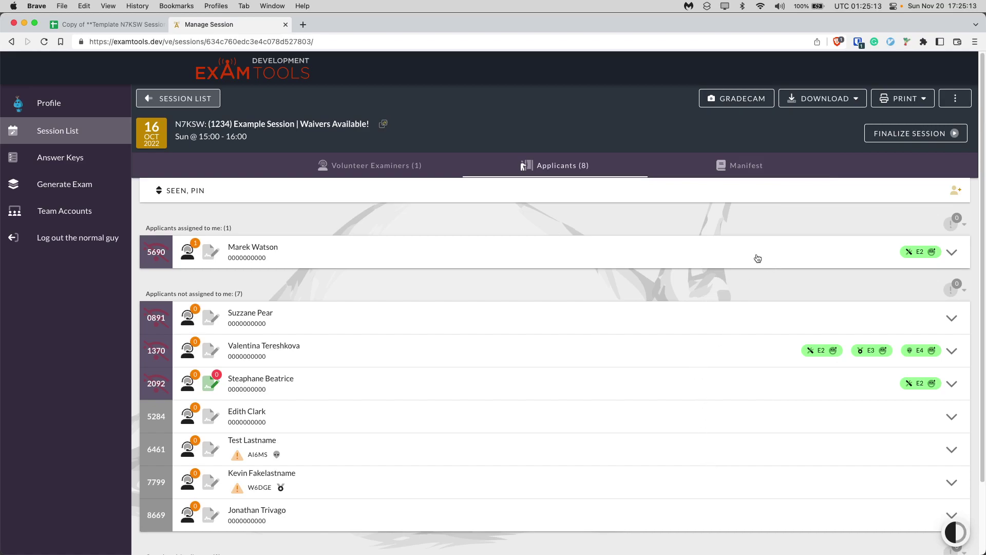
left_click(808, 105)
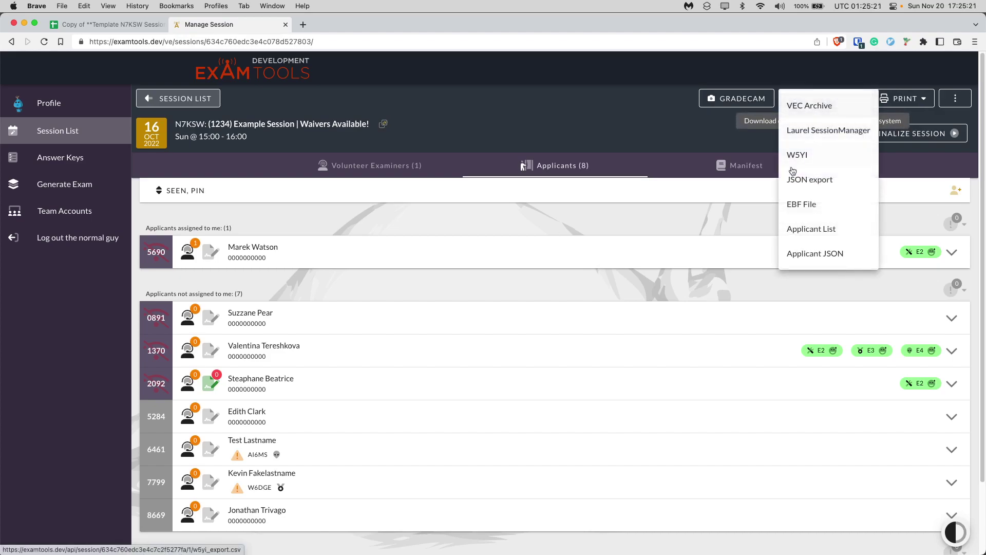
left_click(853, 228)
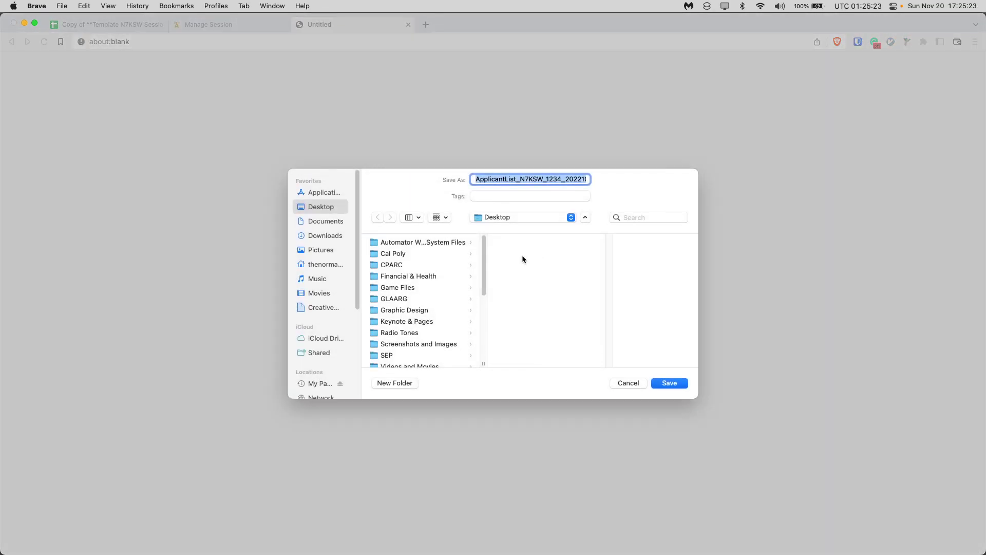
key("Return")
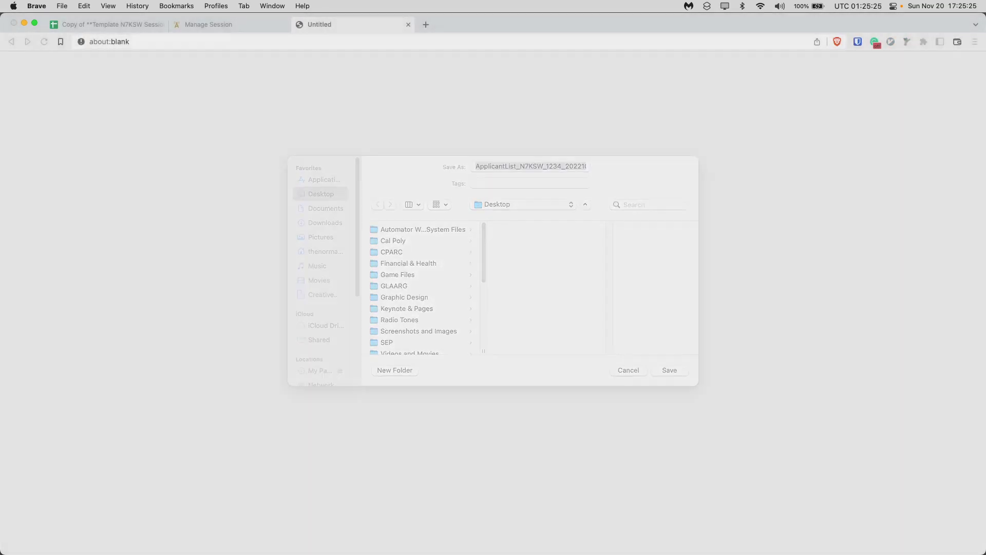
- Switch back to the Google Sheets spreadsheet and examine the App List sheet and the formula in its cell B2
key("ctrl+shift+Tab")
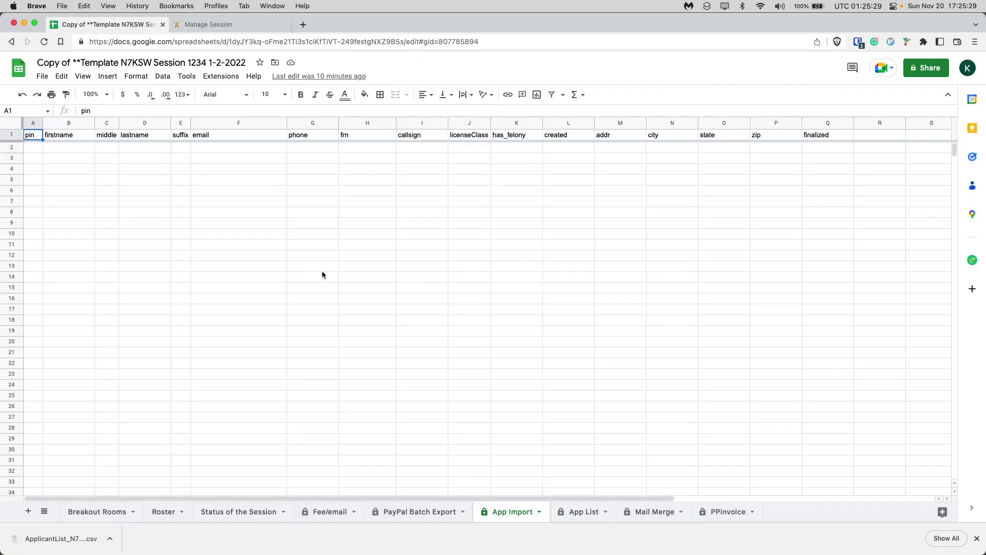
left_click(566, 515)
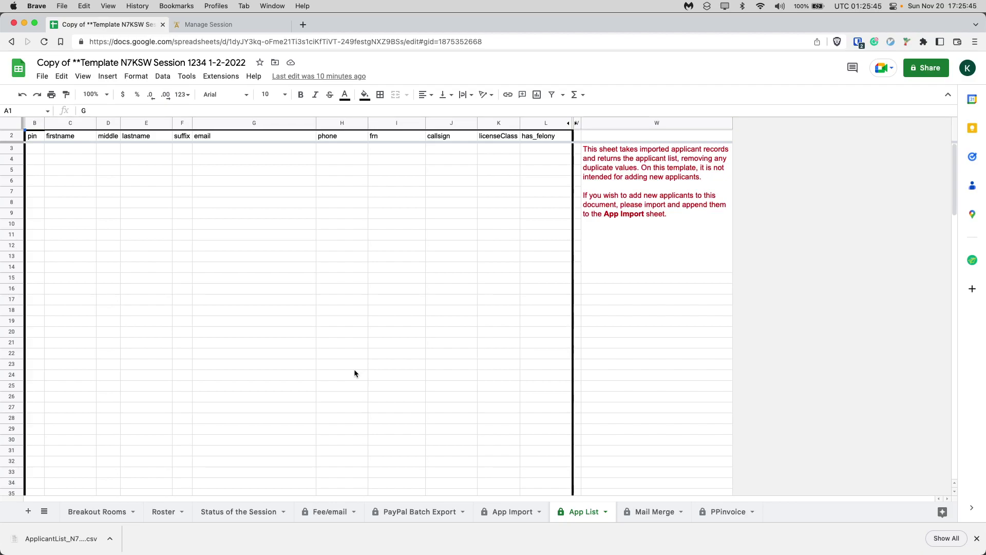
key("Down")
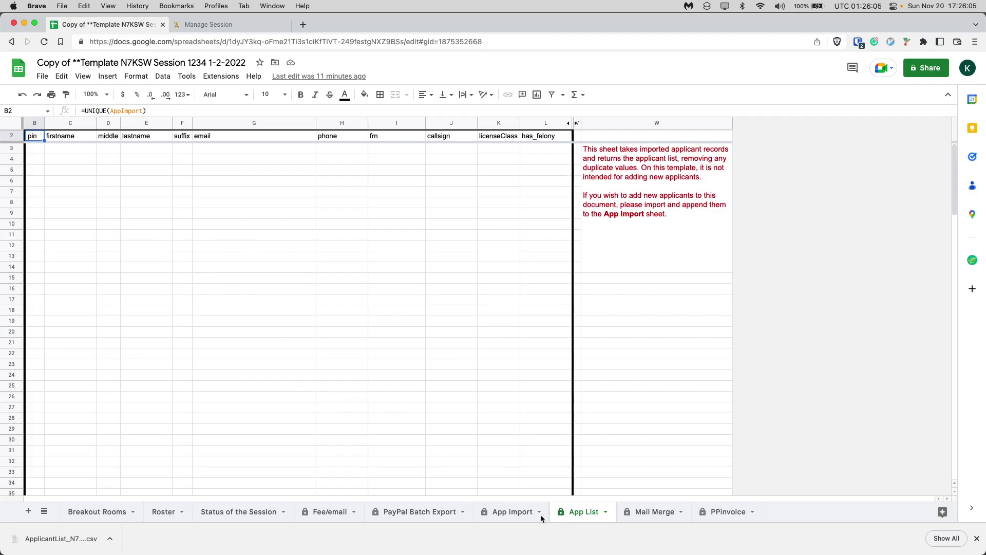
- On the App Import sheet, start a file import and upload ApplicantList_N7KSW_1234_20221016_2200.csv
left_click(524, 512)
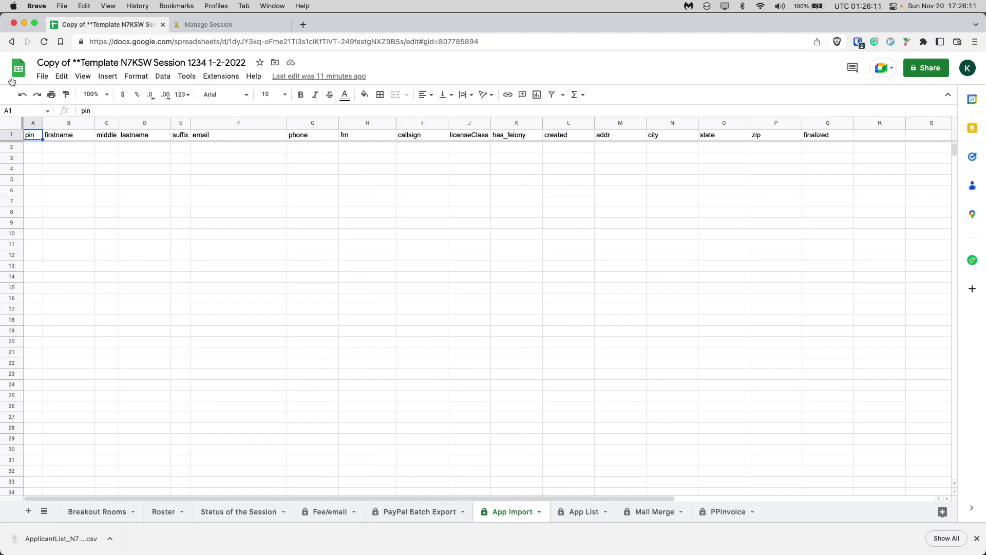
left_click(219, 278)
key("alt+slash")
type("csv")
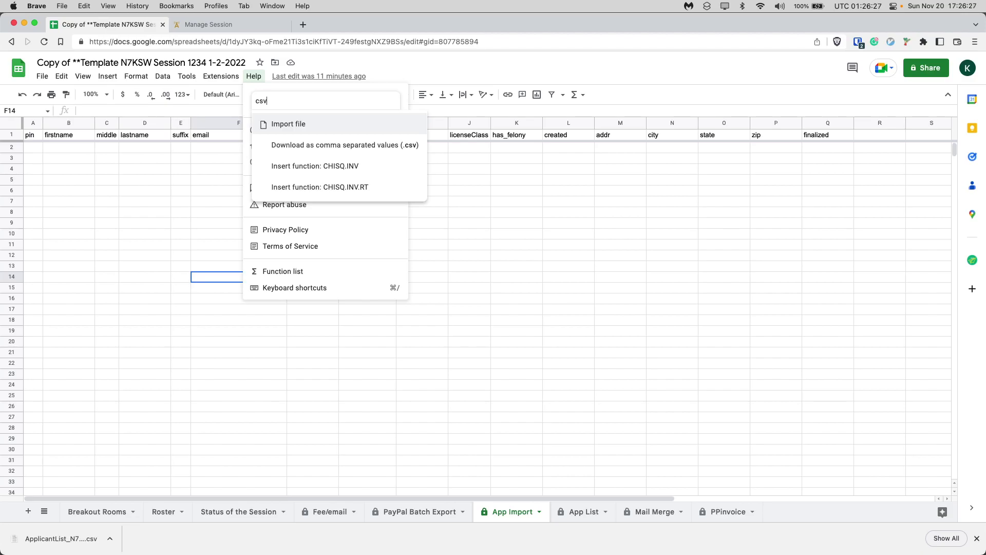
key("Return")
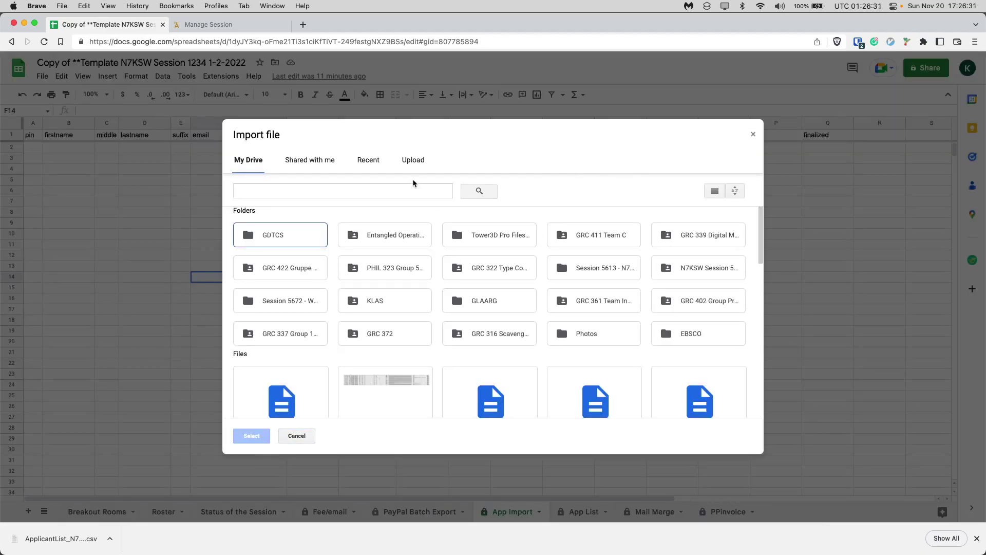
left_click(420, 163)
left_click_drag(57, 539, 483, 313)
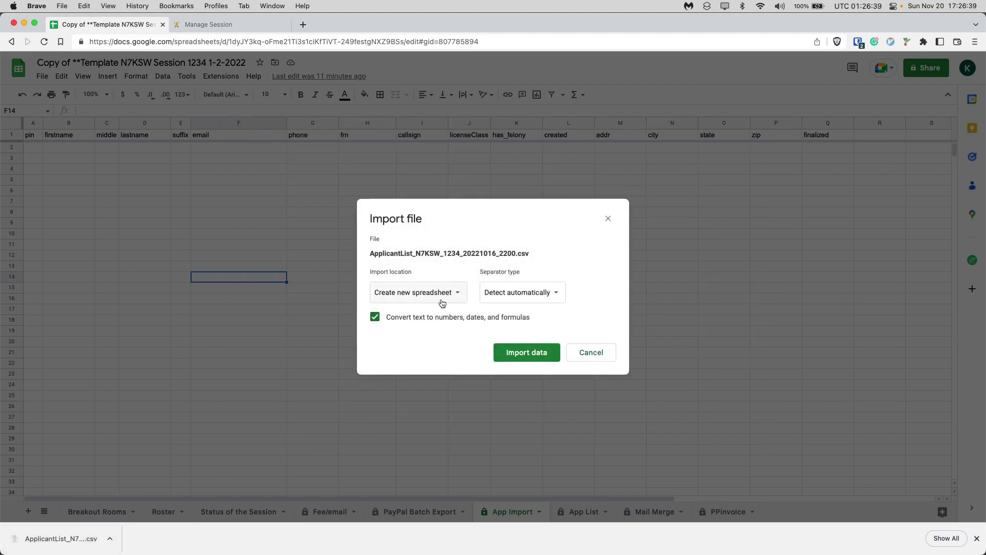
- Import the CSV data with the import location Append to current sheet, and open the App List sheet
left_click(416, 293)
left_click(455, 356)
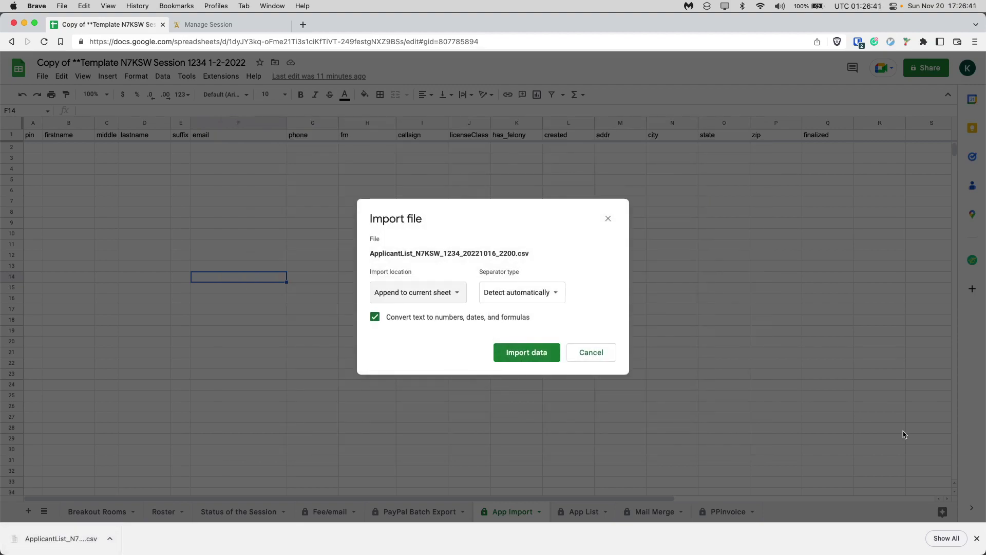
left_click(977, 539)
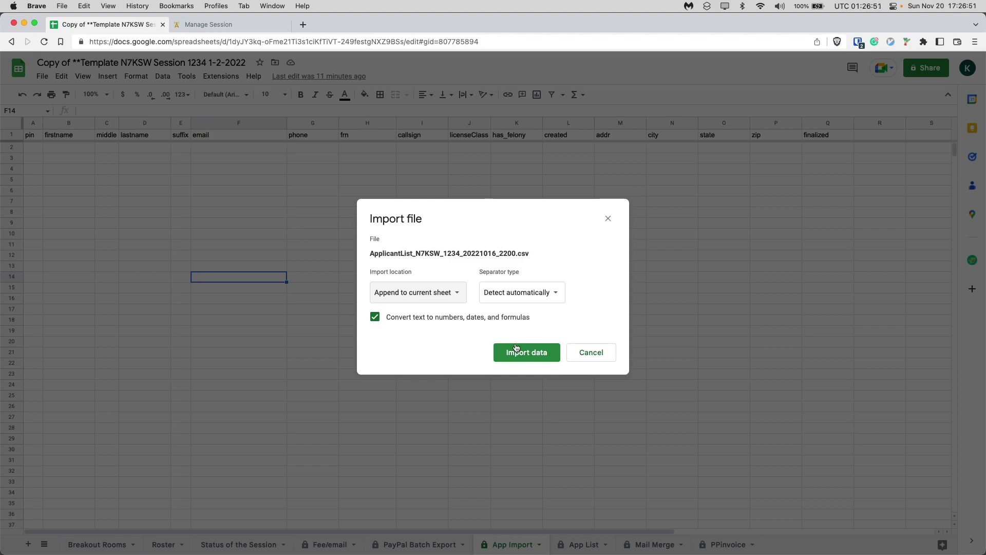
left_click(430, 293)
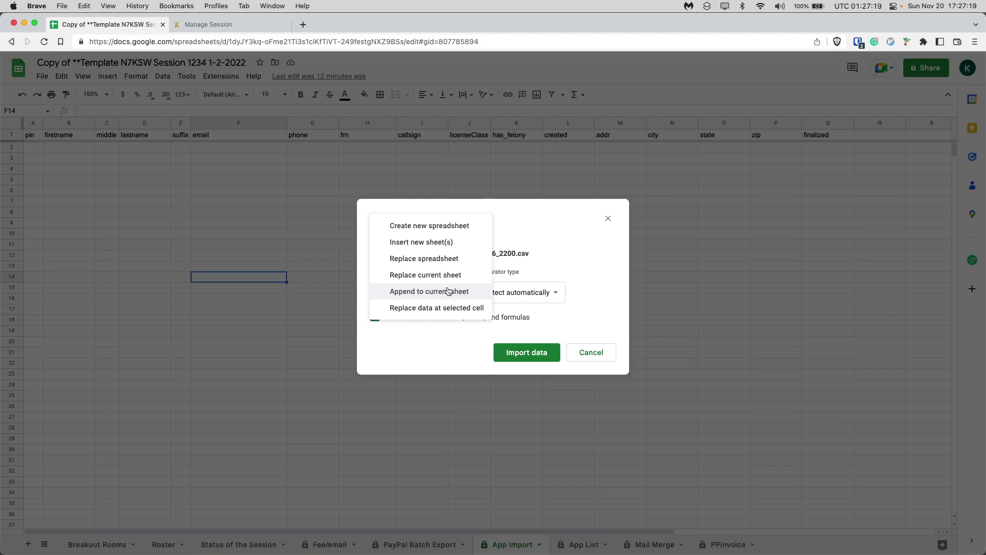
left_click(448, 291)
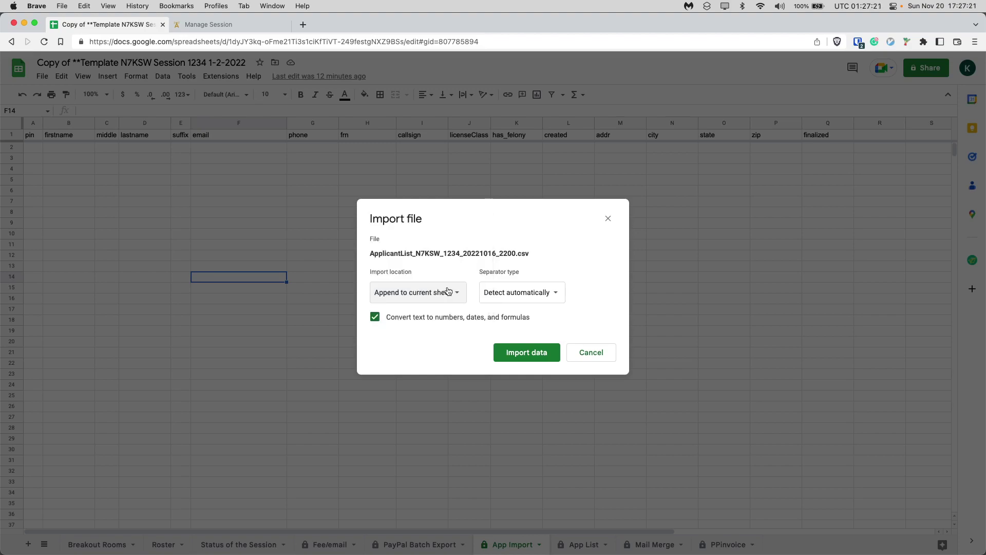
left_click(527, 352)
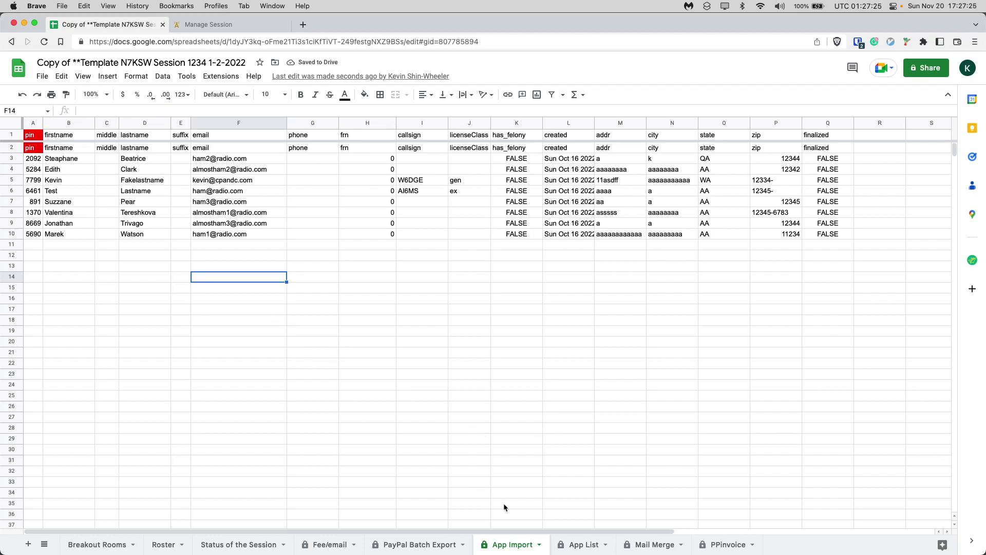
left_click(580, 544)
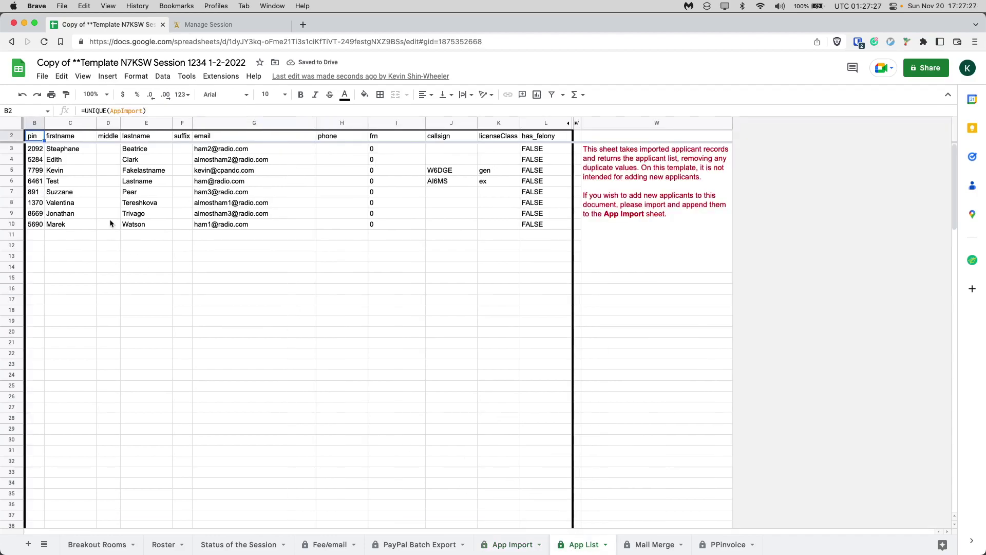
- On the App Import sheet, copy the imported records in A2:Q10 and paste them starting at cell A9
left_click(511, 544)
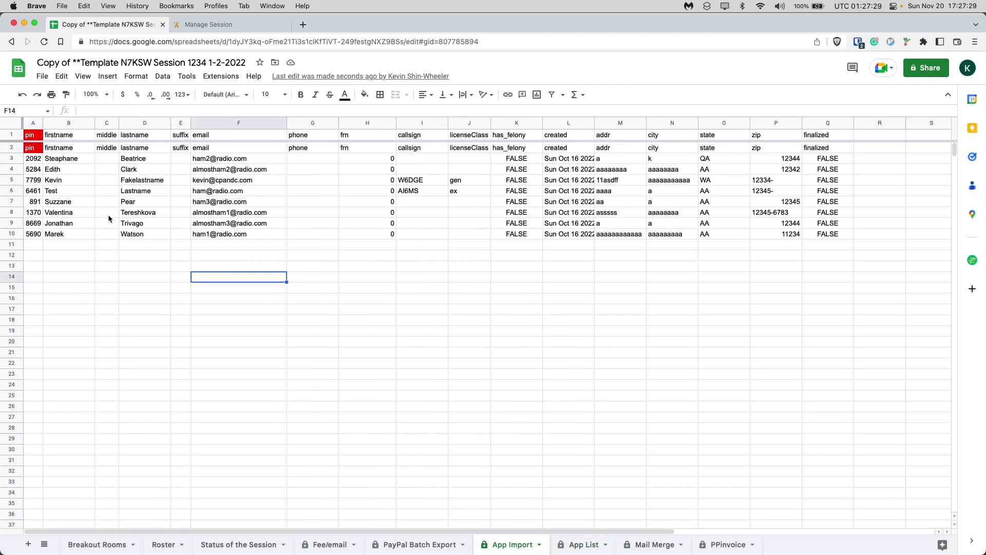
left_click_drag(36, 229, 808, 355)
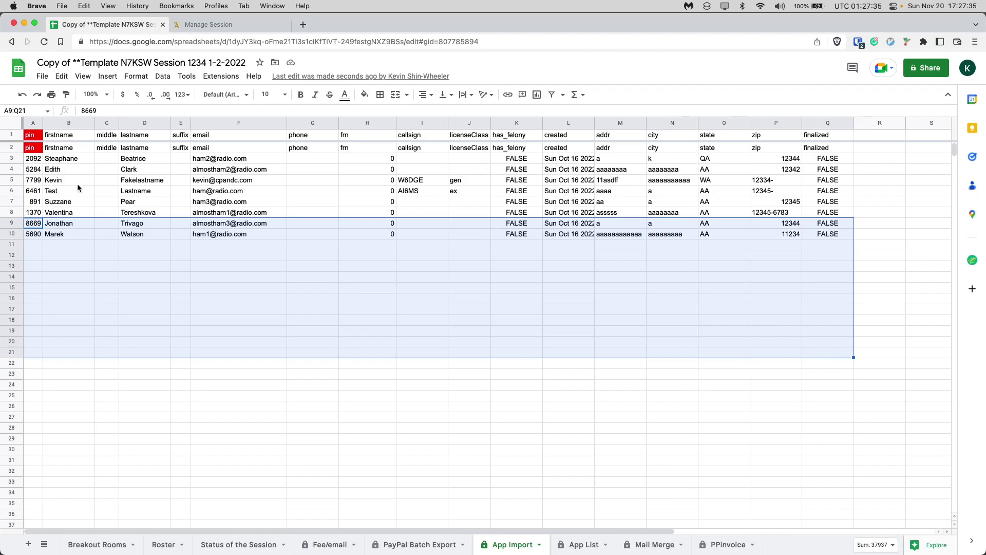
left_click_drag(36, 149, 832, 235)
key("ctrl+c")
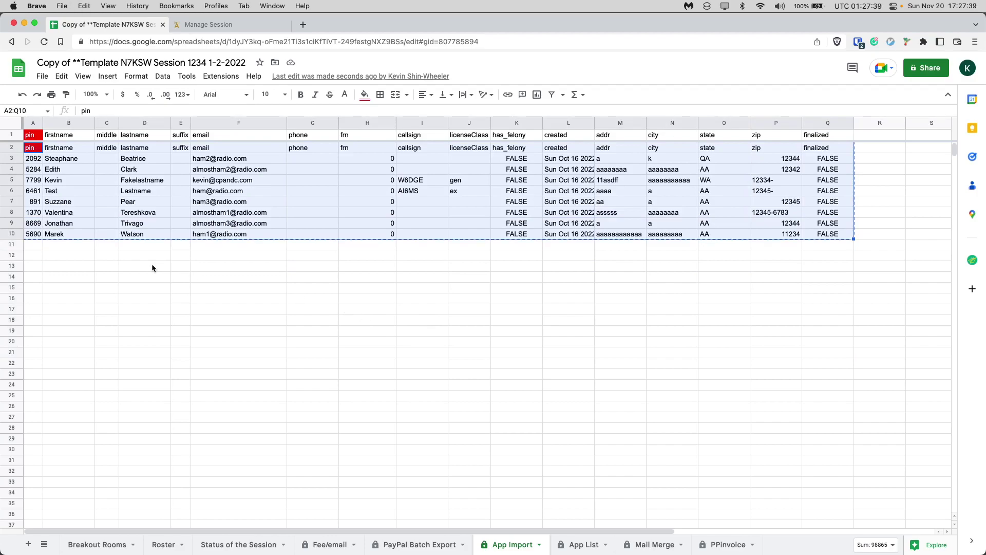
left_click(37, 228)
key("ctrl+v")
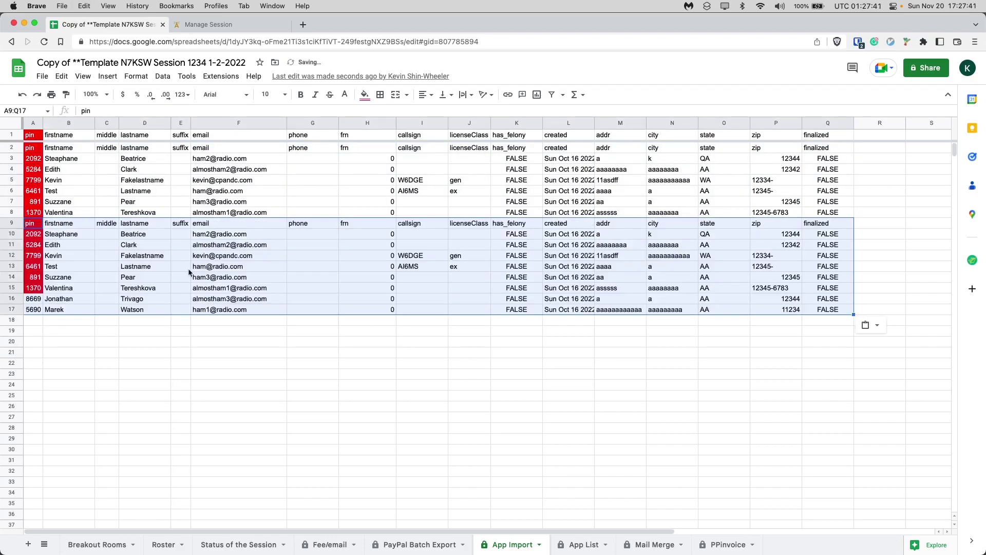
- Compare the duplicated records on the App Import sheet with the App List sheet and inspect its UNIQUE formula in B2
left_click(188, 271)
left_click_drag(70, 290, 69, 238)
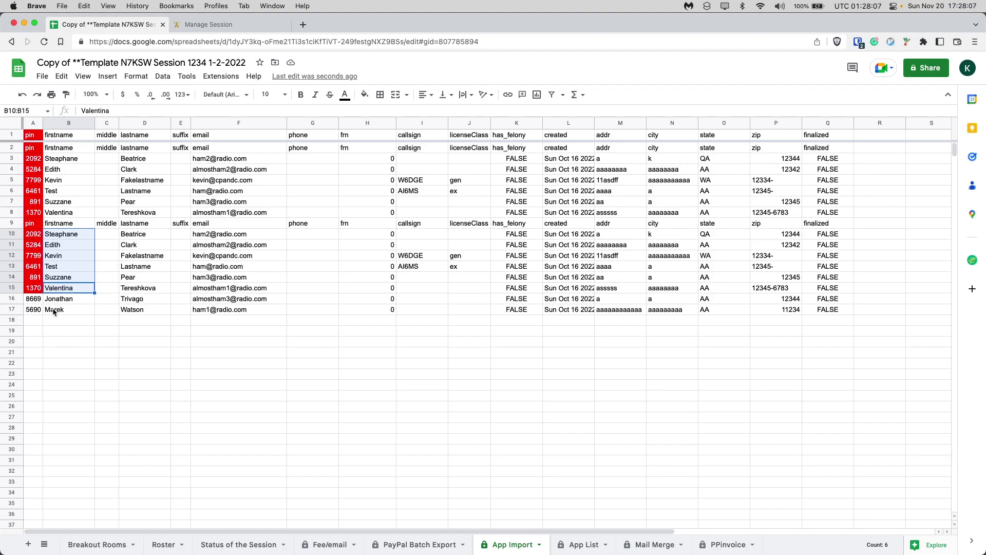
left_click_drag(70, 300, 170, 324)
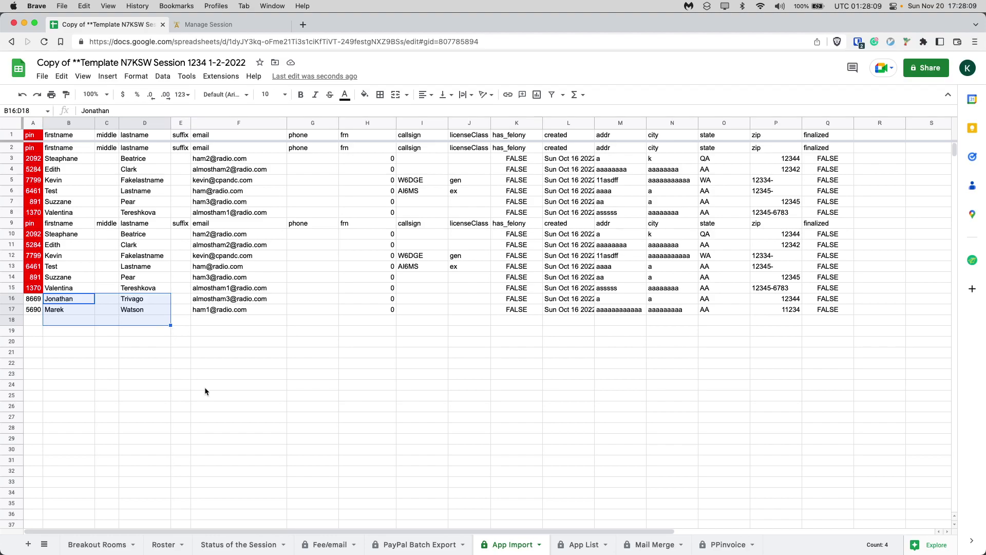
left_click(581, 545)
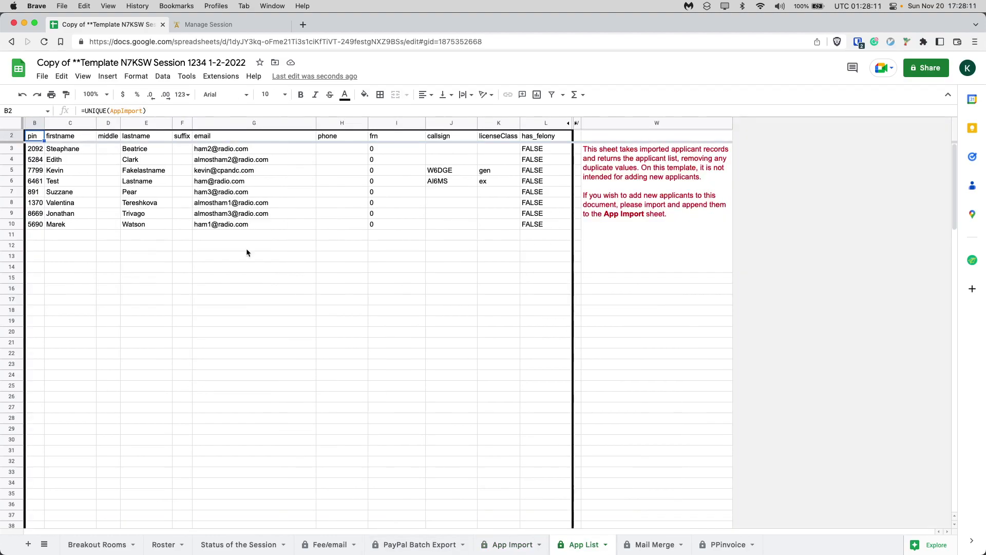
left_click_drag(161, 112, 84, 111)
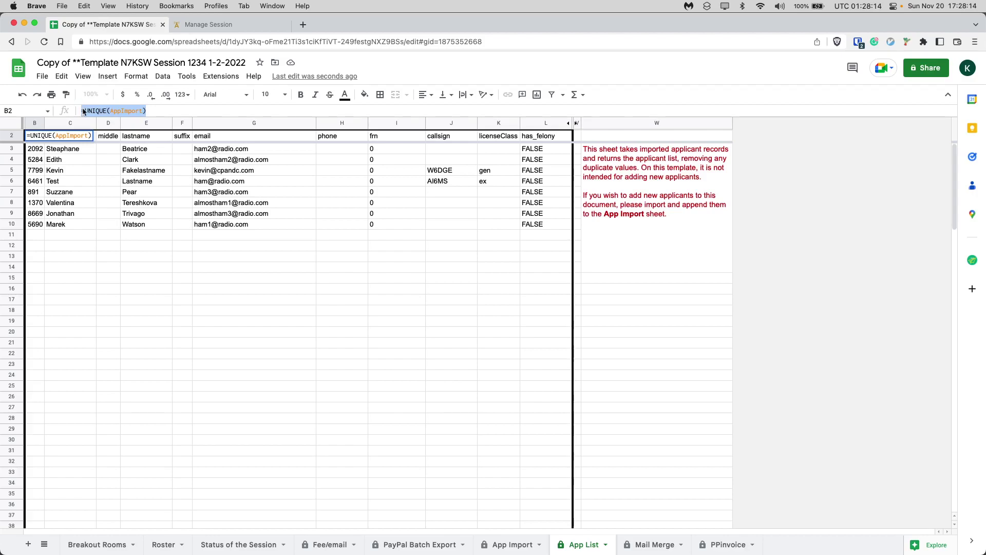
left_click(242, 267)
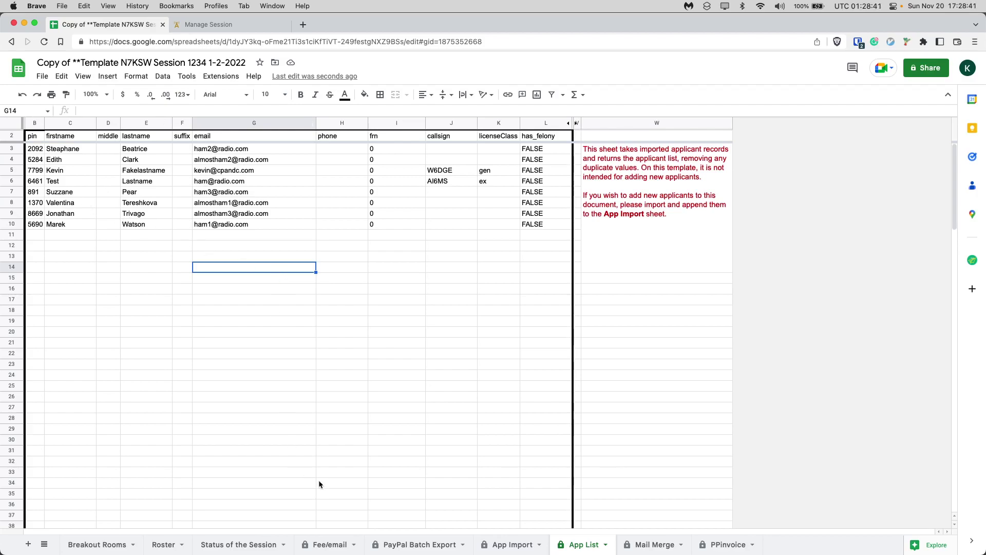
left_click(513, 544)
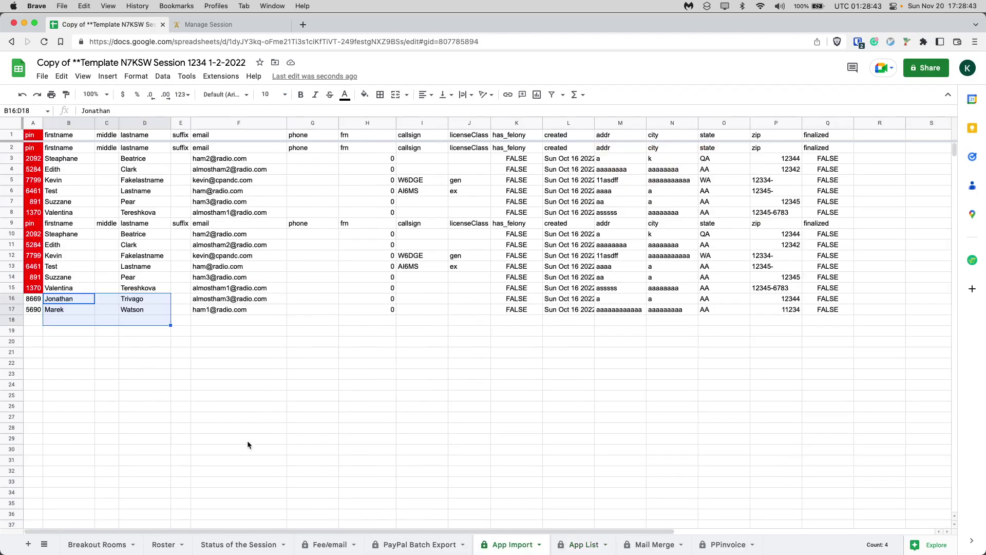
left_click(582, 544)
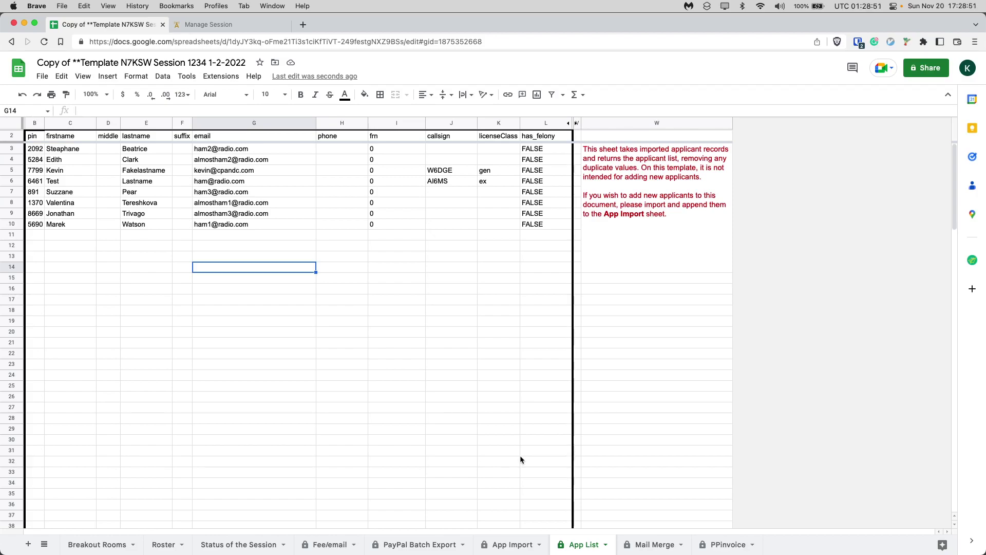
- Open the Mail Merge sheet and examine the applicant columns from PIN to Element and the Arrival Time column
key("alt+Down")
key("Down")
key("Left")
key("Left")
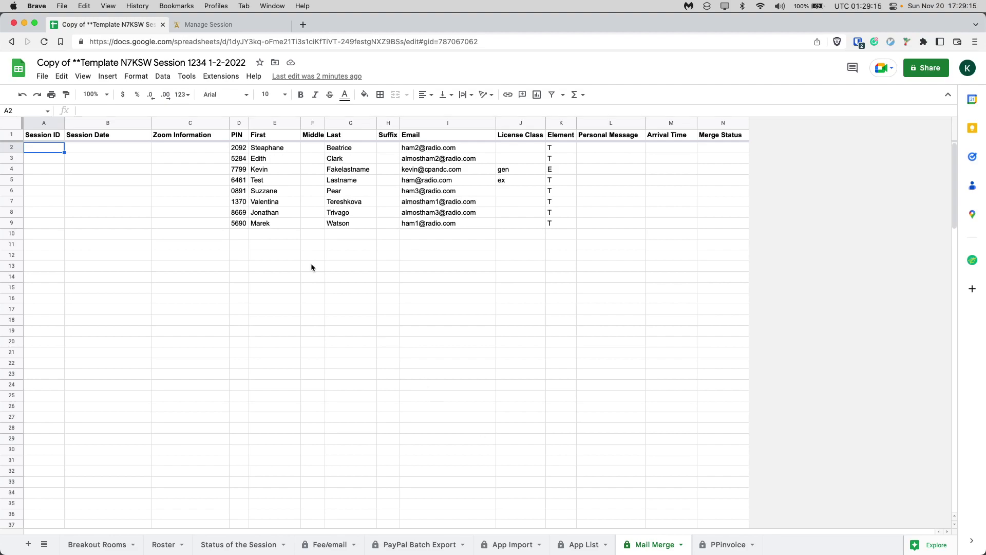
left_click_drag(240, 149, 570, 150)
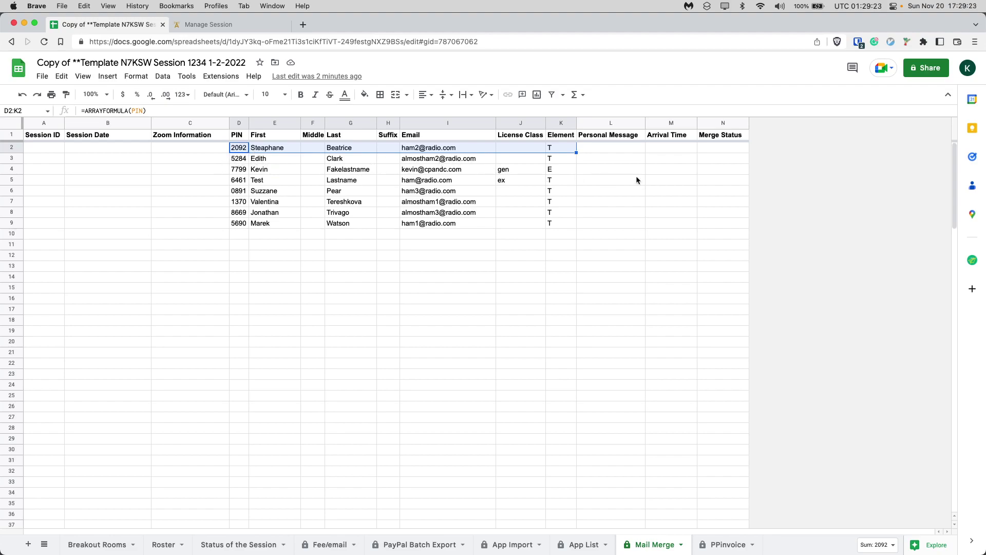
left_click(683, 149)
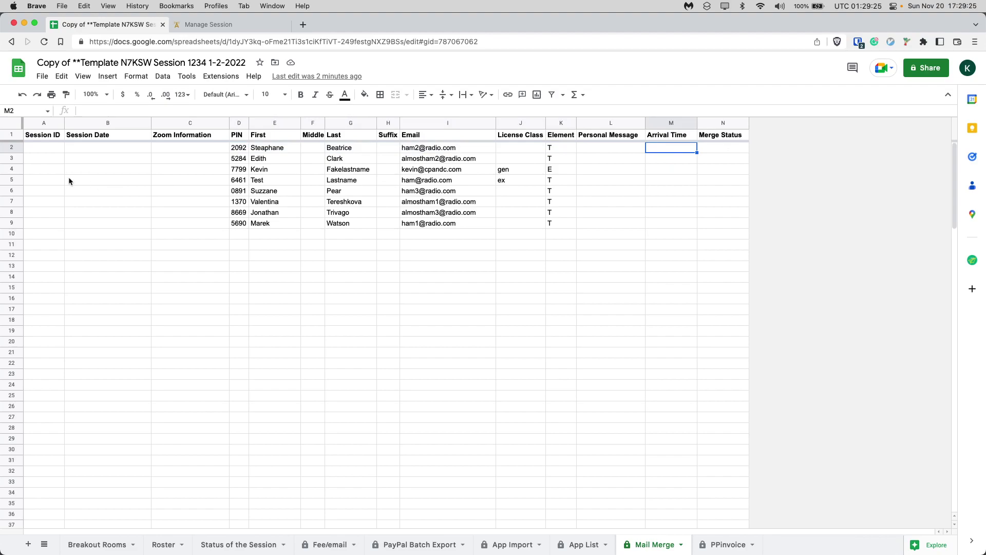
- Enter the Session ID 1234 in cell A2 of the Mail Merge sheet and check the fill formula in A3
left_click(34, 149)
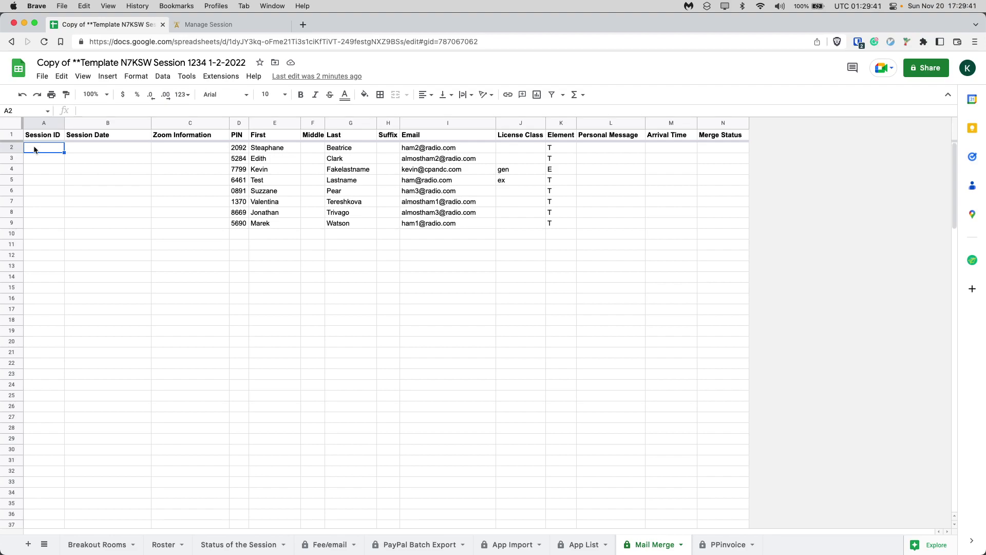
type("1234")
key("ctrl+Return")
left_click(35, 160)
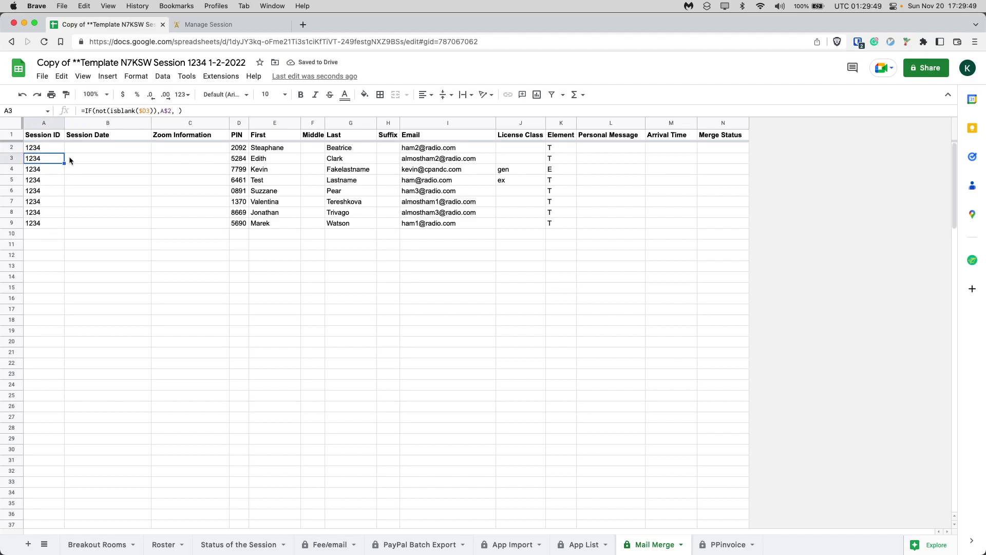
- Enter 1/2/2022 as the Session Date in cell B2 of the Mail Merge sheet
left_click(137, 149)
type("1/2/2022")
key("Tab")
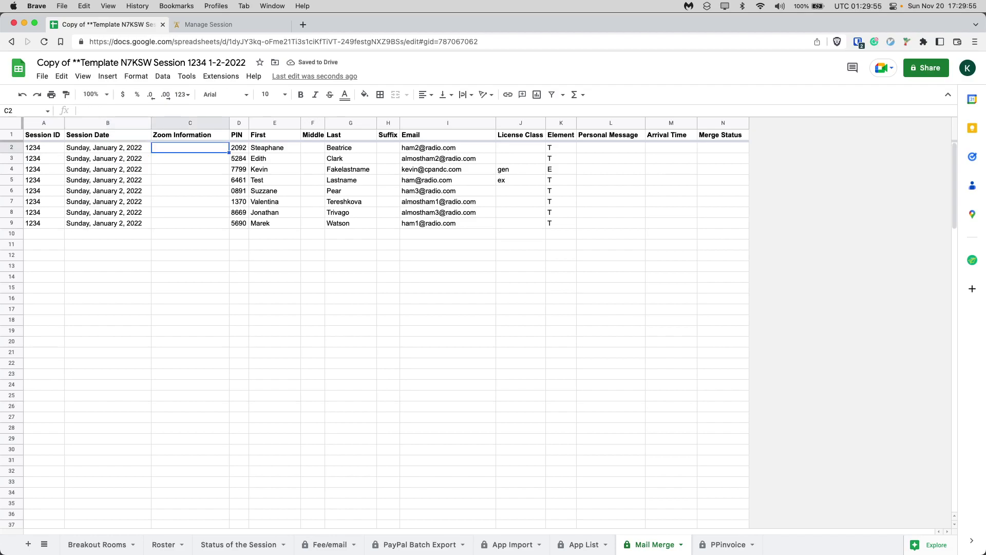
- Enter "THIS IS A ZOOM LINK. AND STUFF." as the Zoom Information in cell C2
key("Return")
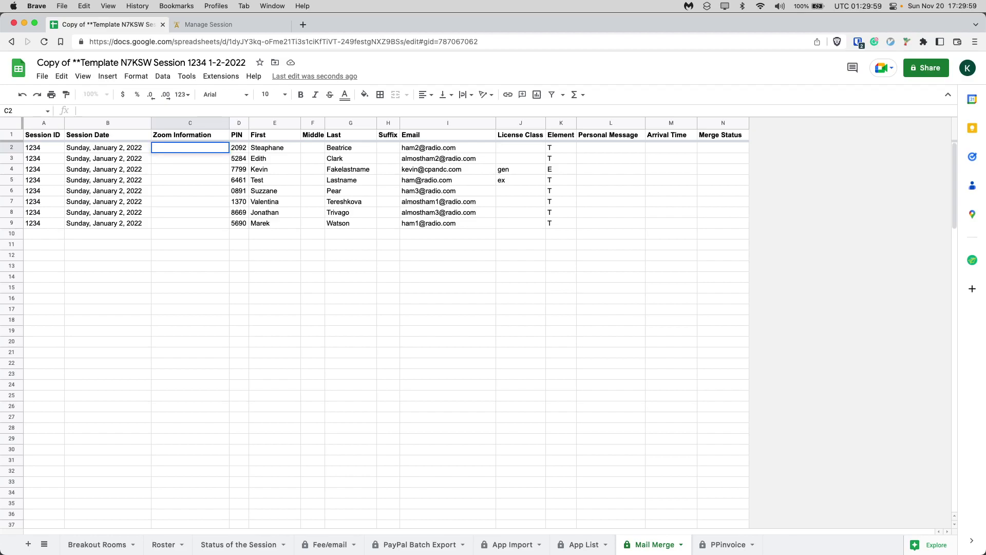
type("THIS IS A ZOOM LINK.")
key("Tab")
left_click(190, 147)
key("Return")
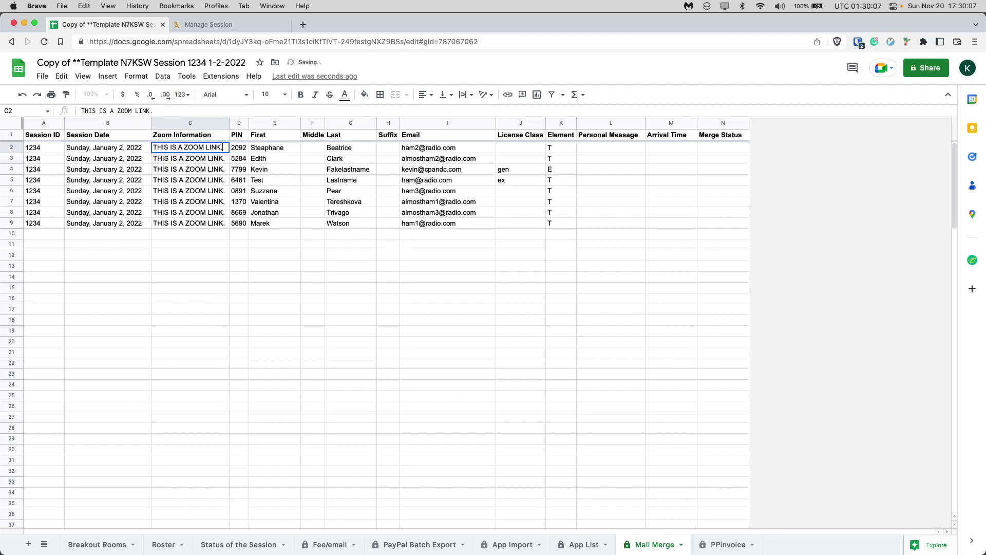
type("AND STUFF.")
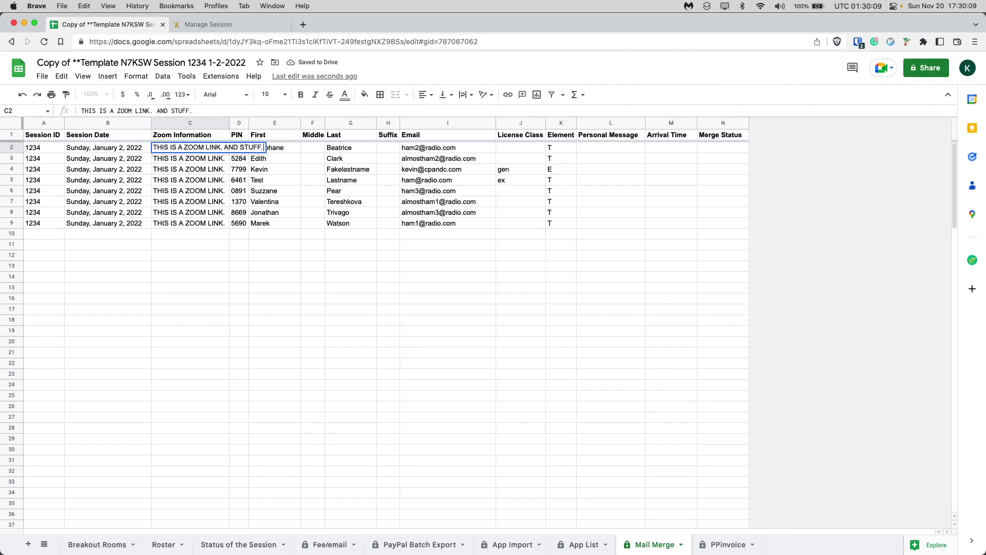
key("Return")
- Examine row 2 of the Mail Merge sheet across the columns from the applicant's first name to Arrival Time
key("Right")
key("Right")
key("Up")
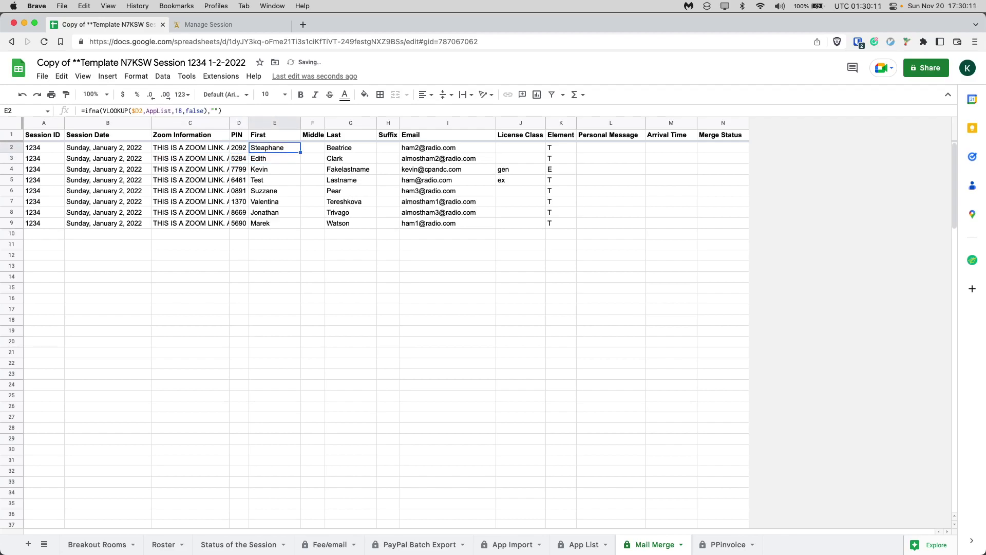
key("Right")
key("Right")
key("Right")
key("Right")
key("Right")
key("Right")
key("Right")
key("Right")
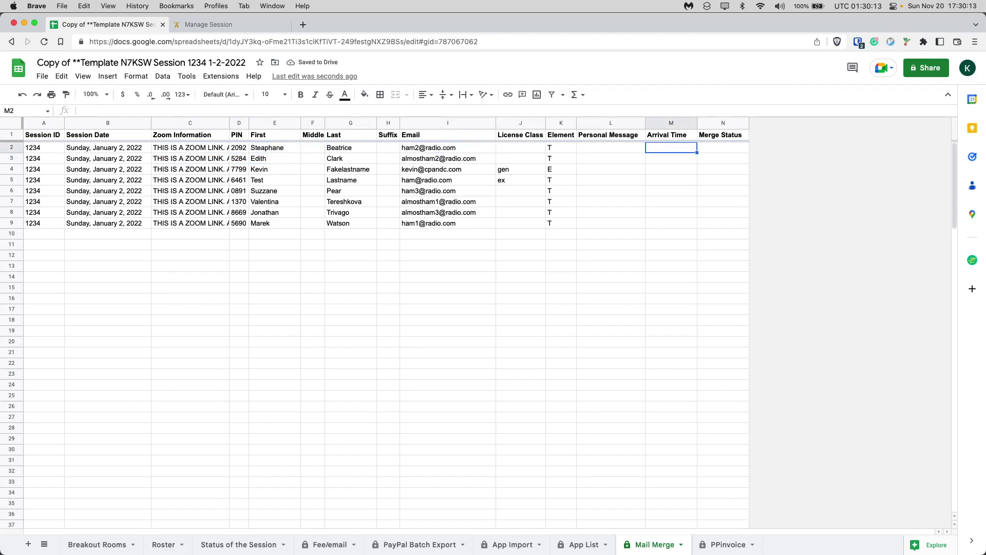
key("Left")
key("Left")
key("Left")
key("Left")
key("Left")
key("Left")
key("Left")
key("Left")
key("Left")
key("Left")
key("Left")
key("Right")
key("Right")
key("Right")
key("Right")
key("Right")
key("Right")
key("Right")
key("Right")
key("Right")
key("Right")
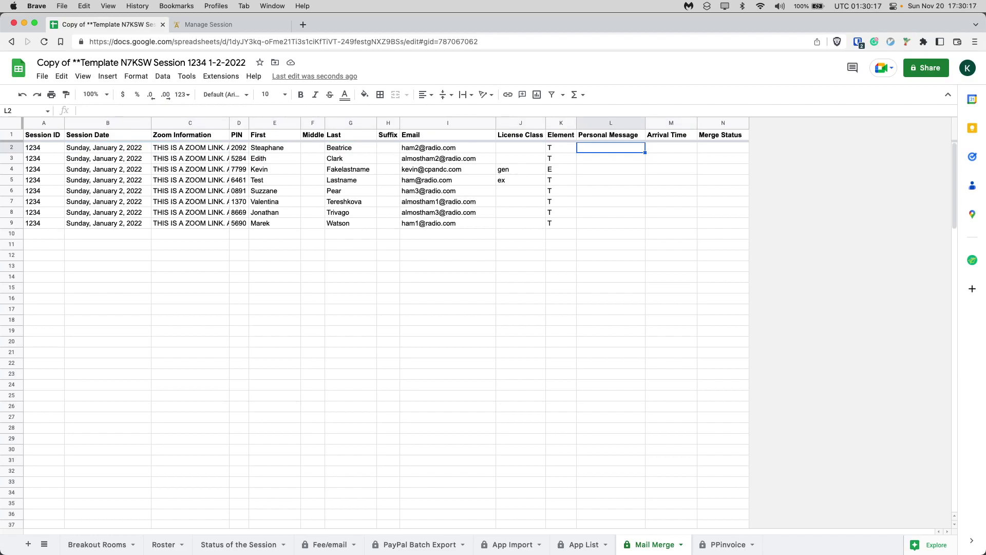
key("Down")
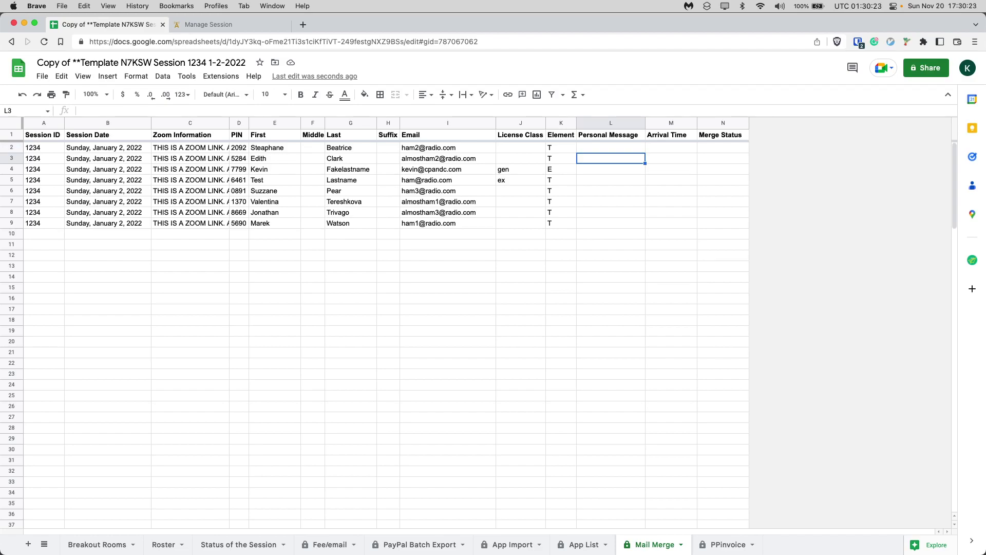
- Inspect the Element formulas in K2 and K3 and the applicant data across D2:J2
left_click(561, 147)
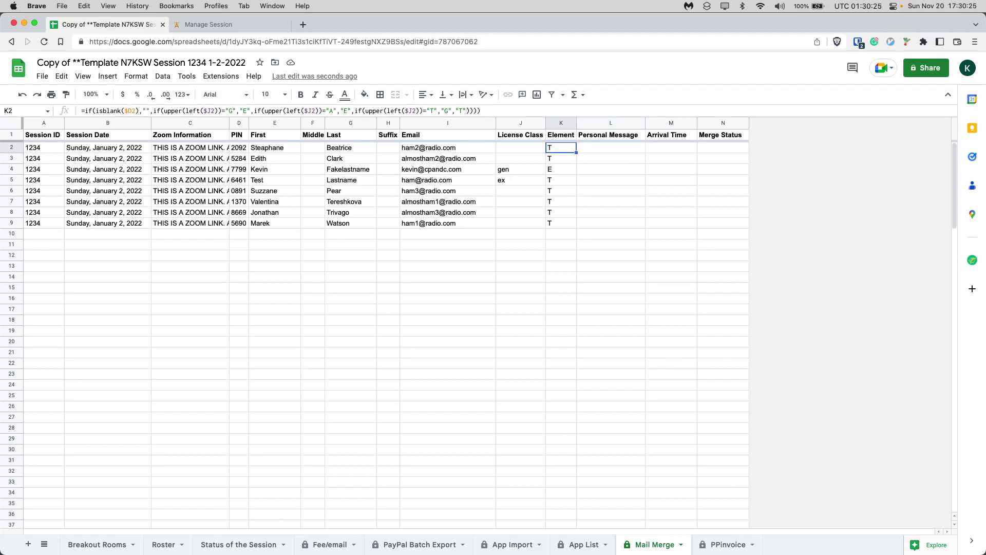
left_click(561, 158)
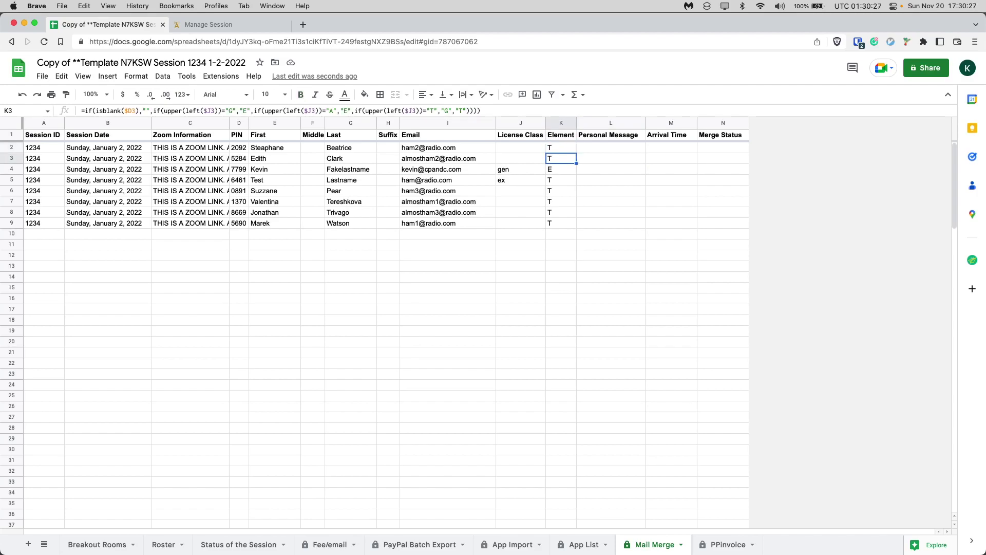
key("Up")
key("Left")
key("Left")
key("Left")
key("Left")
key("Left")
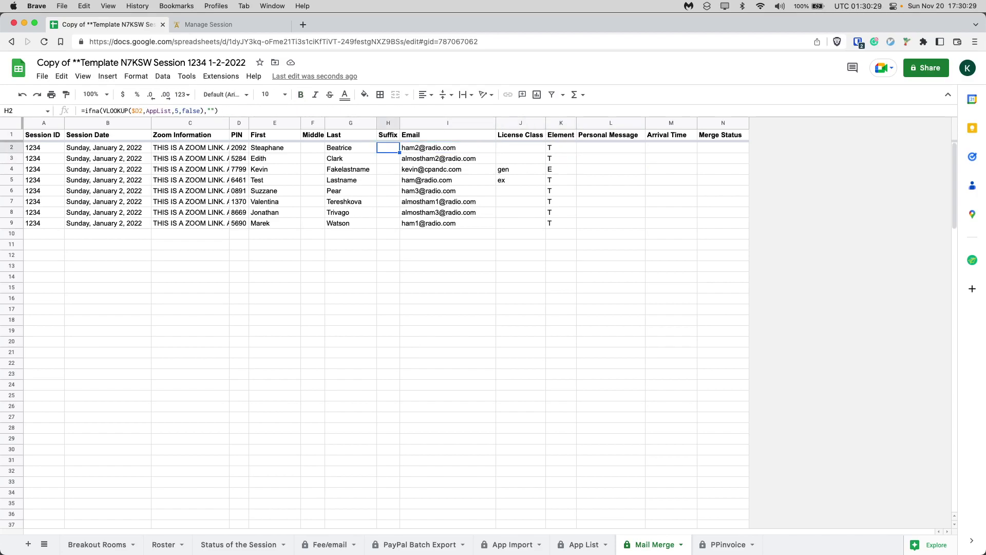
key("Left")
key("Left")
key("shift+Right")
key("shift+Right")
key("shift+Right")
key("shift+Right")
key("shift+Right")
key("shift+Right")
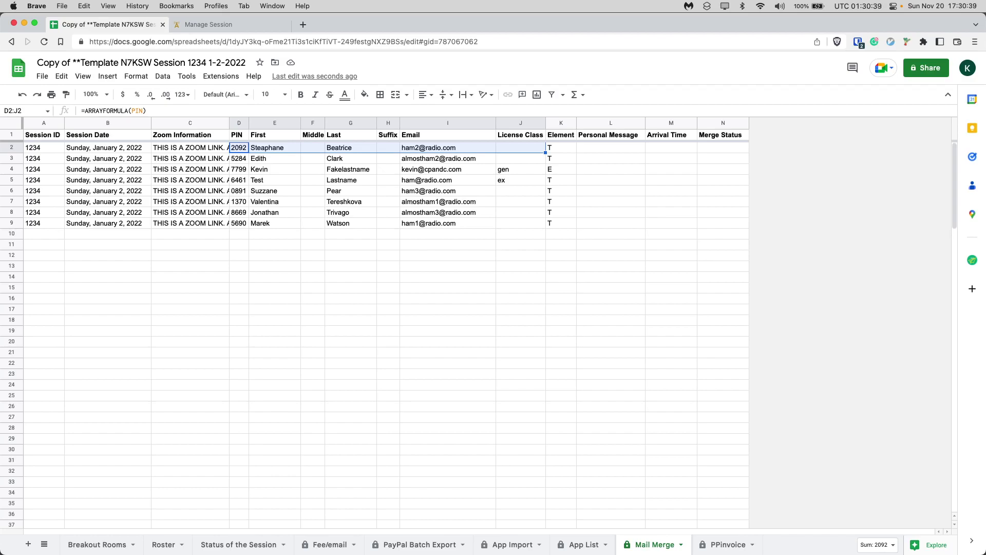
- Inspect the App List lookup formulas in row 2 from the First column through to the Element formula in K2
left_click(274, 148)
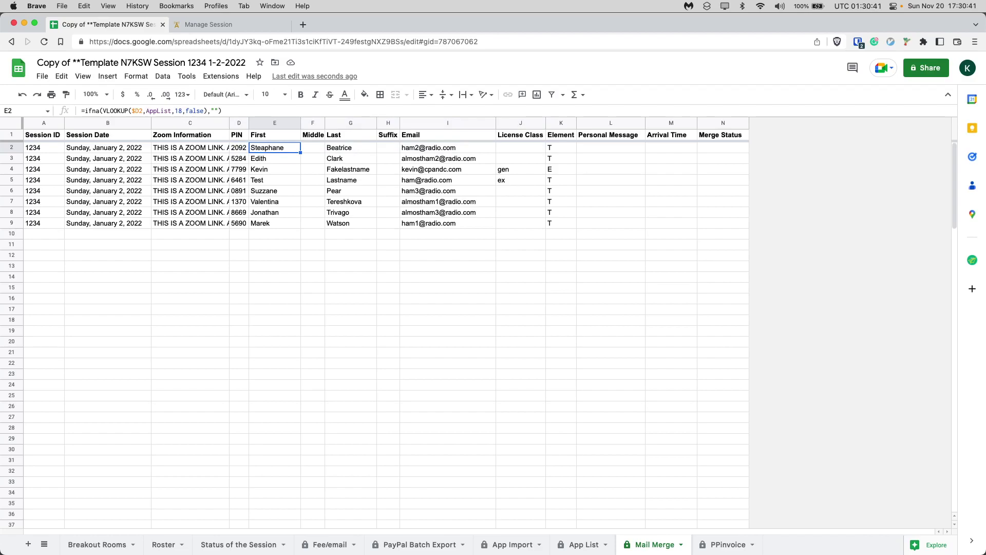
key("Right")
key("Right")
key("Right")
key("Right")
key("Right")
key("Right")
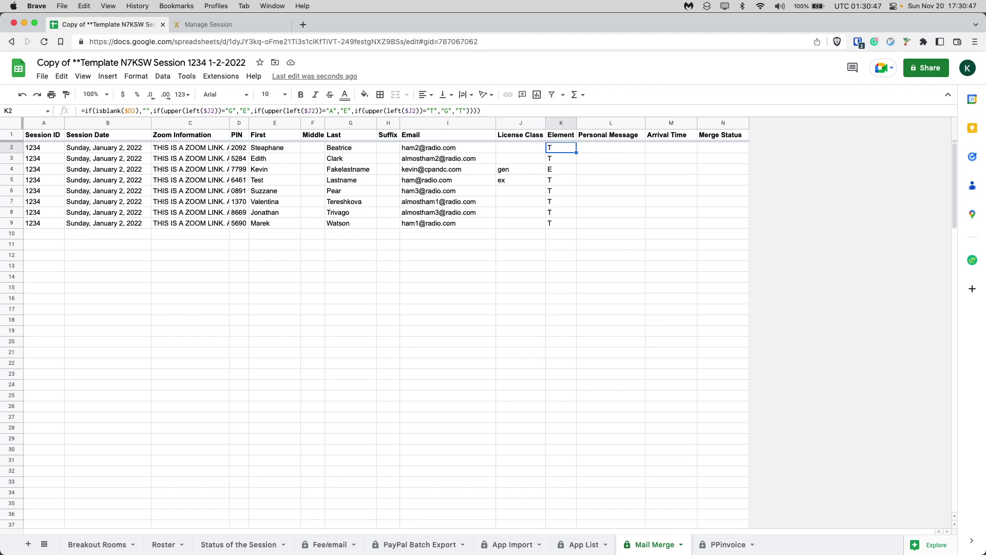
key("Left")
key("Right")
- Compare the License Class entries in column J with the Element assigned by formula in column K for rows 2 to 6
left_click(520, 169)
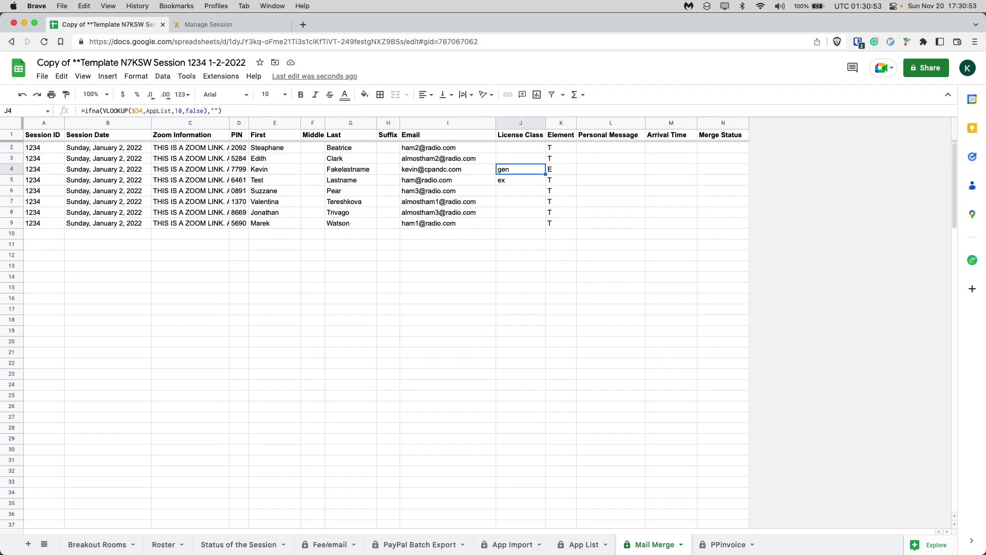
left_click(521, 158)
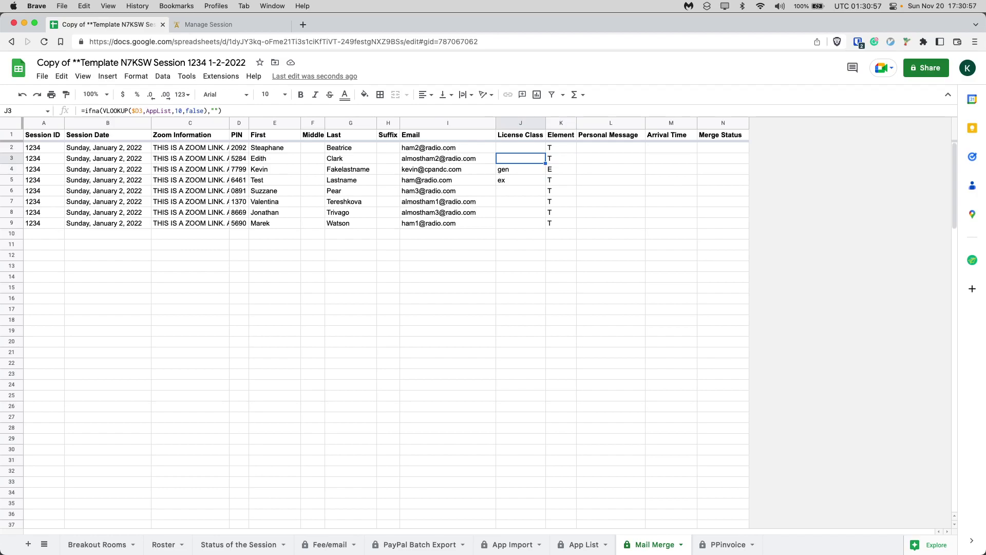
key("Right")
key("Down")
key("Left")
key("Up")
left_click(521, 180)
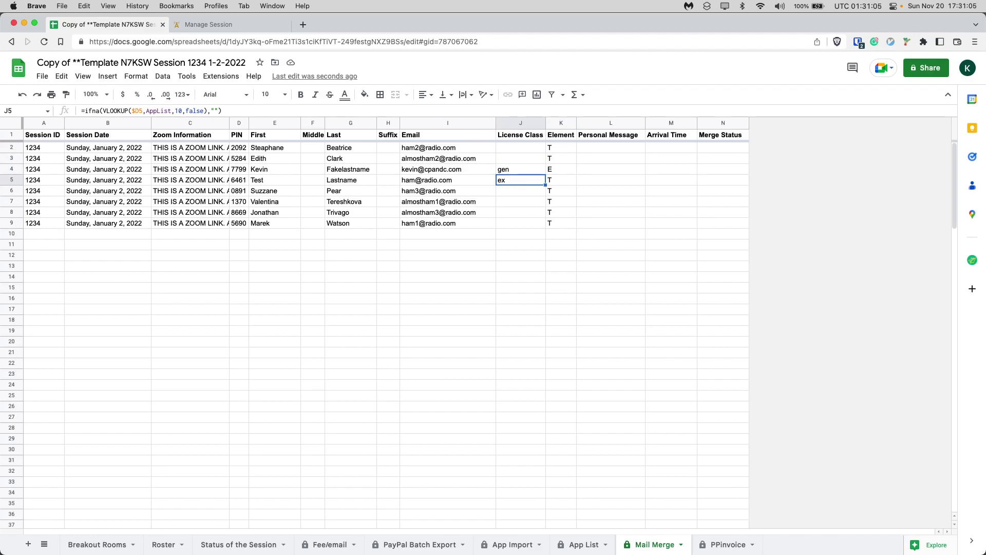
left_click(561, 180)
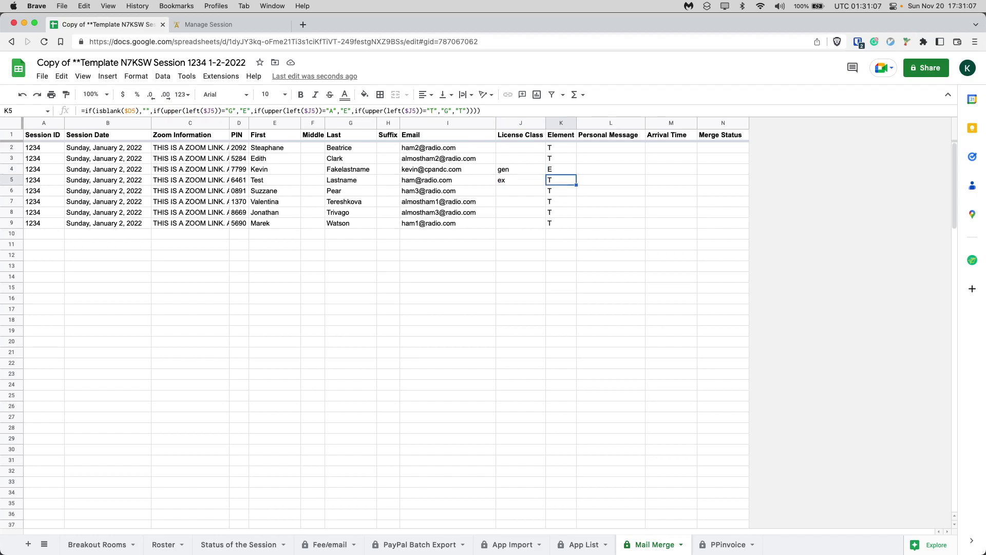
key("Up")
key("Up")
key("Up")
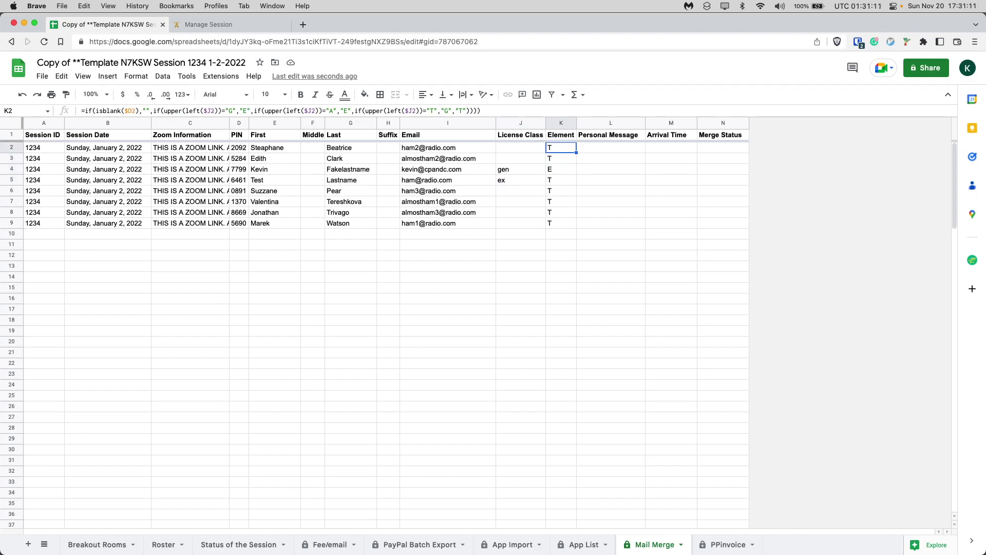
key("Down")
key("Down")
key("Down")
key("Down")
key("Up")
left_click(521, 191)
left_click(561, 179)
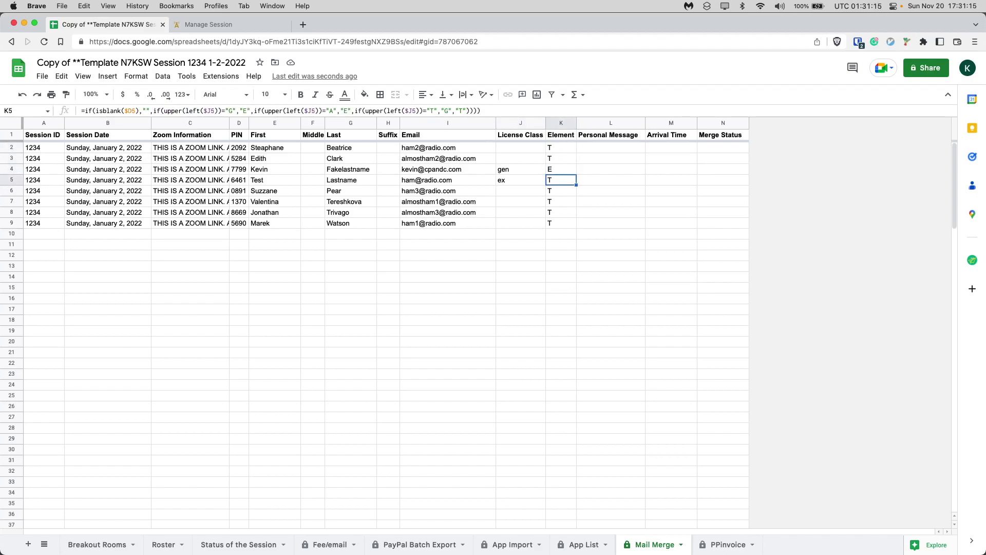
- Try overriding the Element in cell K2 with TG and undo the entry
key("Up")
key("Up")
key("Up")
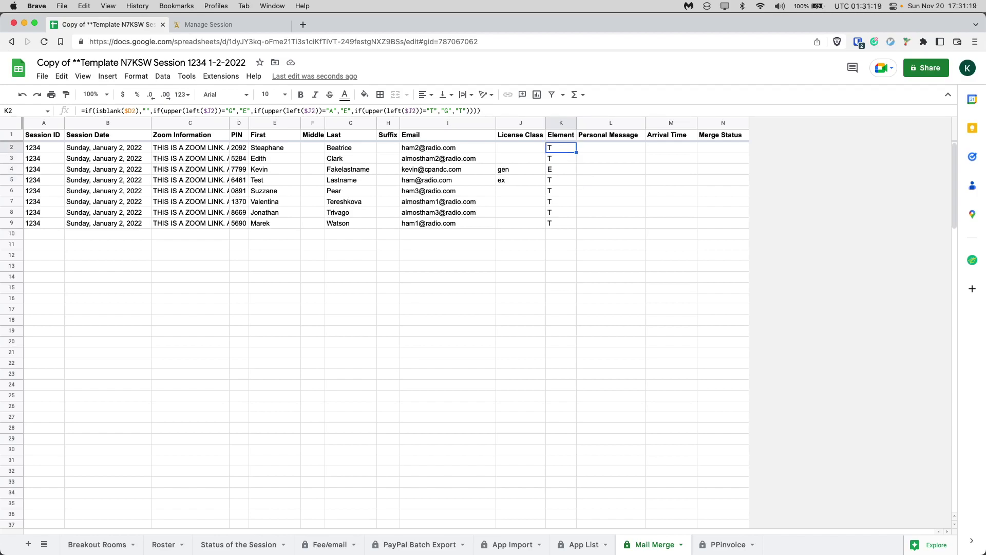
type("TG")
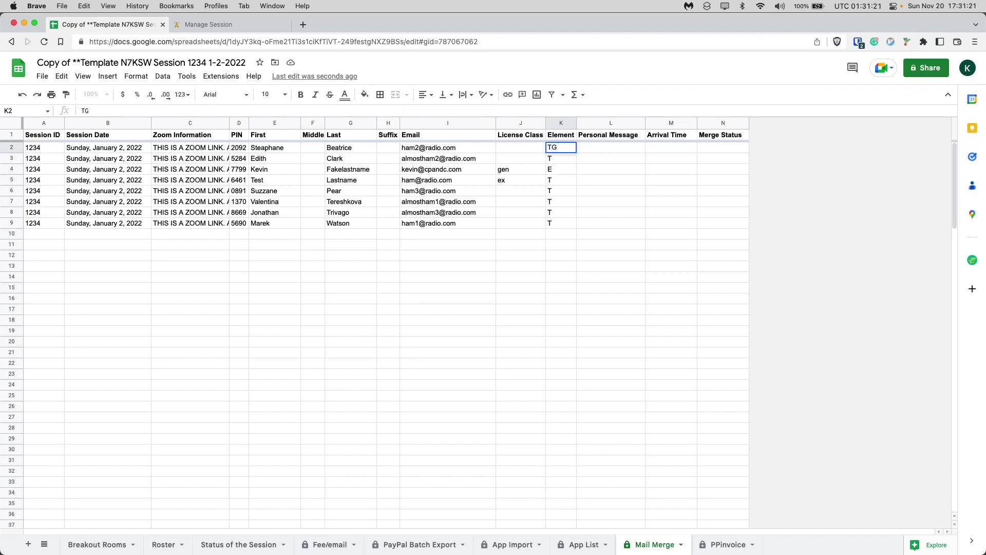
key("Return")
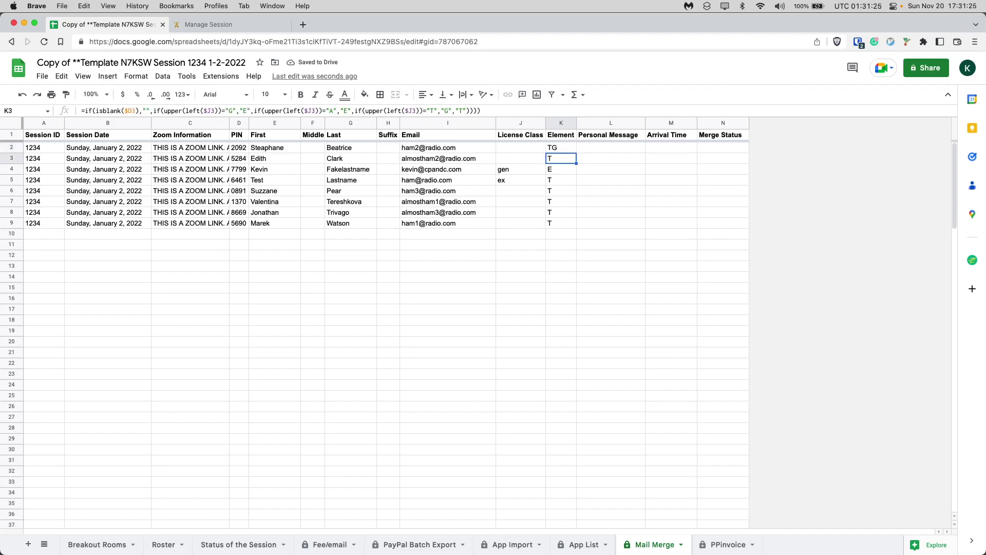
key("super+z")
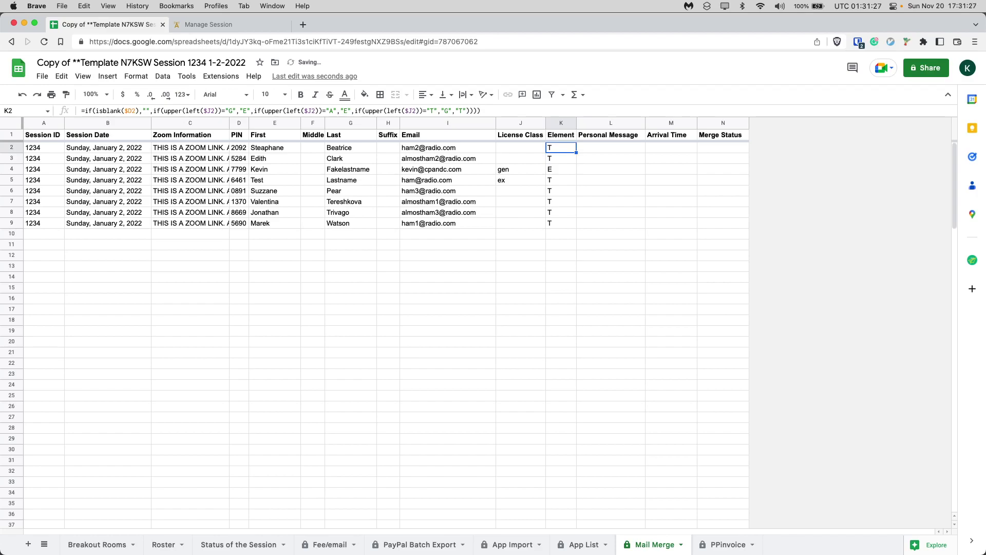
- Examine the Personal Message cells L2 and L3 next to the Element column
left_click(611, 147)
left_click(561, 147)
left_click(611, 147)
left_click(611, 158)
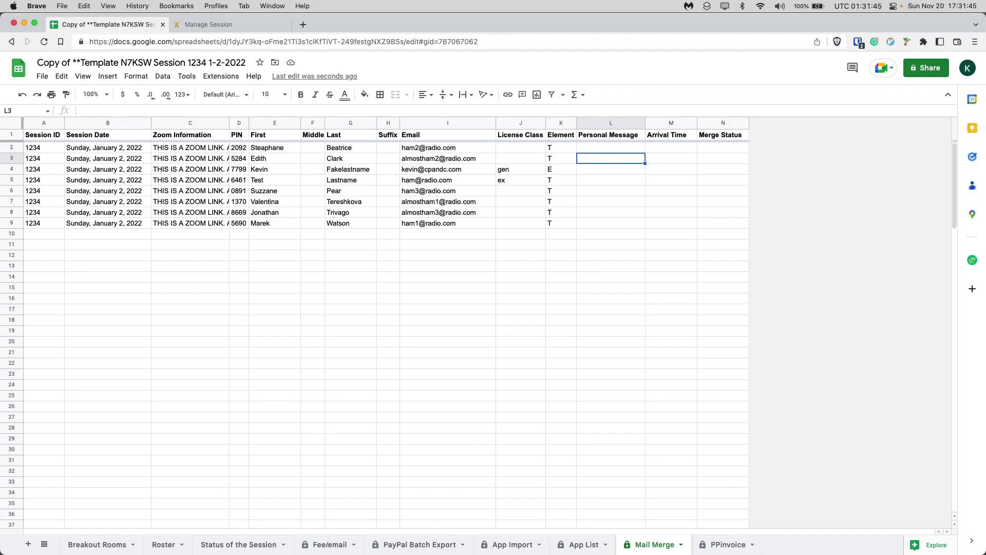
key("Return")
key("Escape")
- Enter 10:00 AM PST as the Arrival Time in M2 and copy it to M3 through M5
key("Tab")
key("Up")
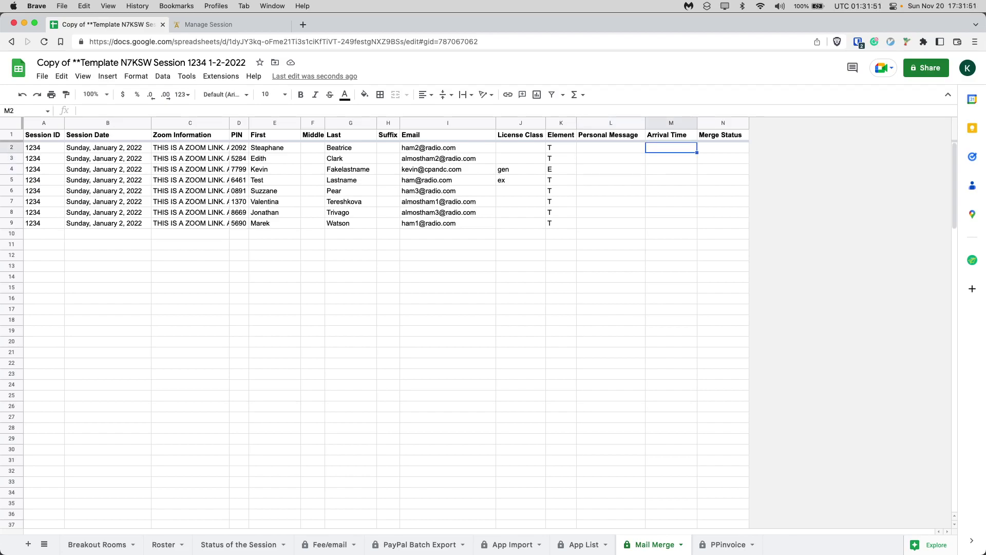
type("10:00 AM PST")
key("Return")
key("Up")
key("ctrl+c")
key("Down")
key("ctrl+v")
key("Down")
key("ctrl+v")
key("Down")
key("ctrl+v")
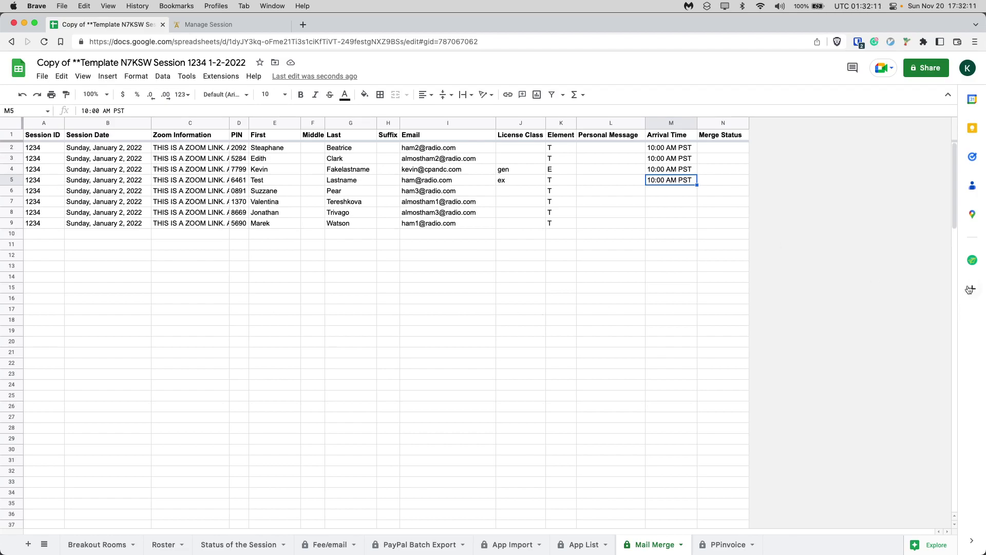
- Open Mergo's Mail Merge campaign setup and choose the Gmail draft "GLAARG remote session participant in"
left_click(973, 260)
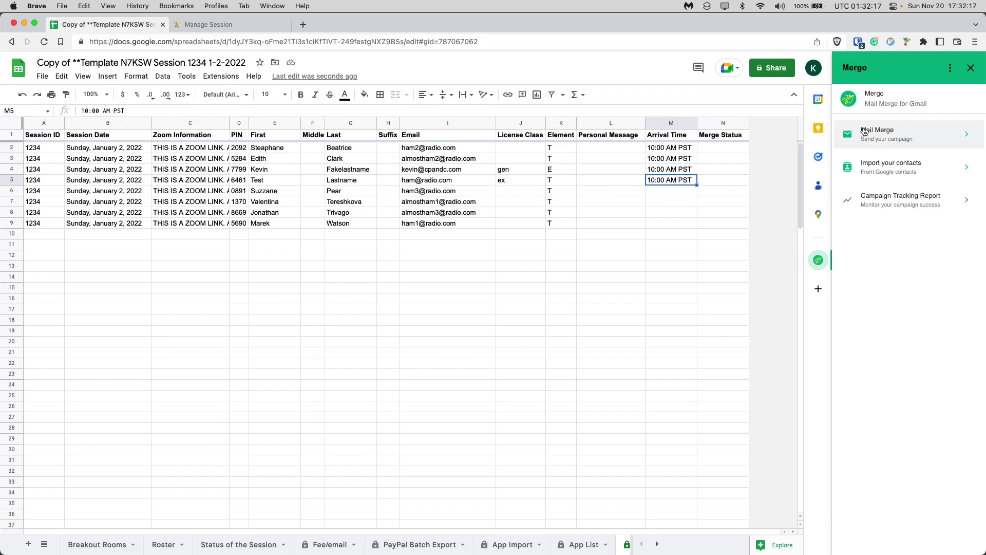
left_click(865, 132)
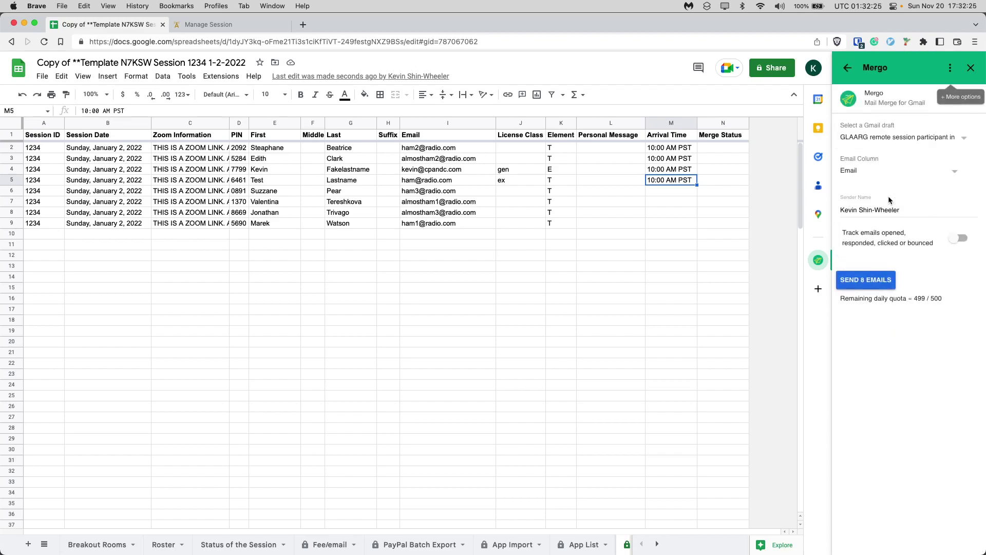
left_click(449, 172)
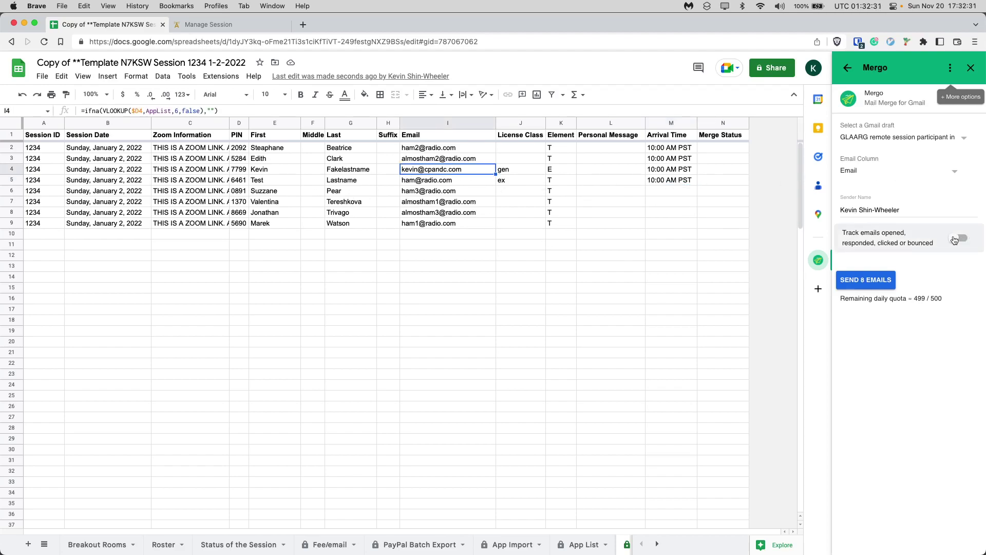
left_click(912, 137)
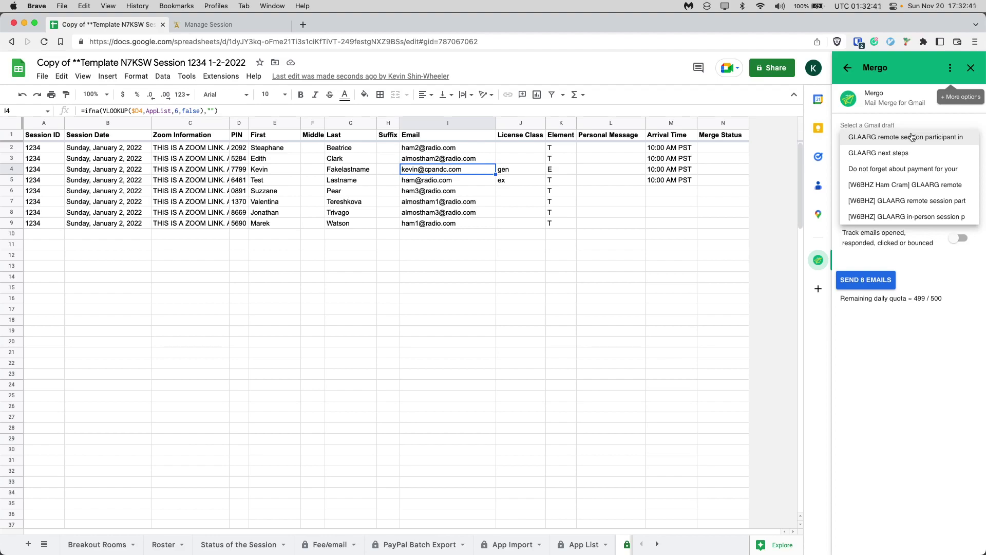
left_click(912, 137)
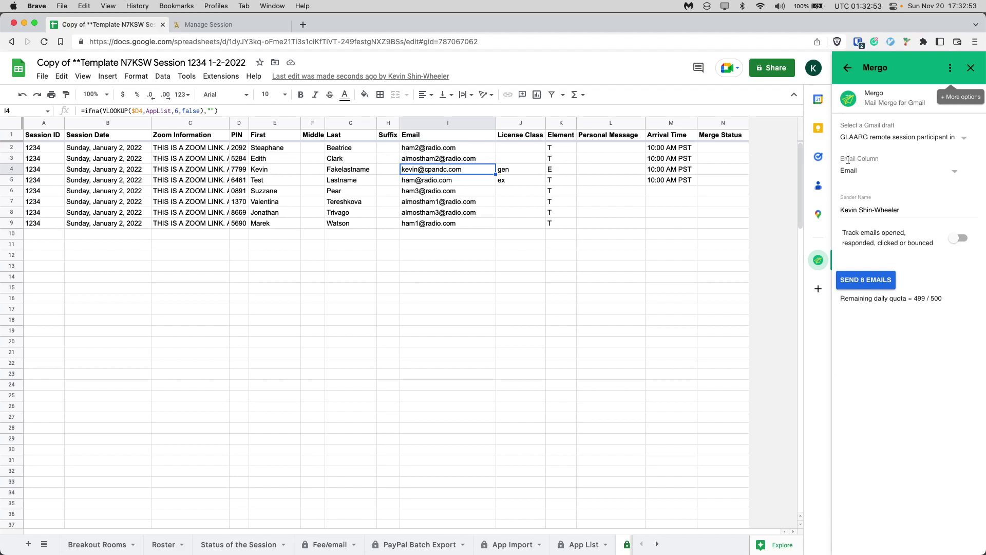
- Check the addresses in I2:I9, enable tracking of opened, responded, clicked or bounced emails, and send the campaign
left_click(892, 175)
left_click_drag(450, 149, 454, 227)
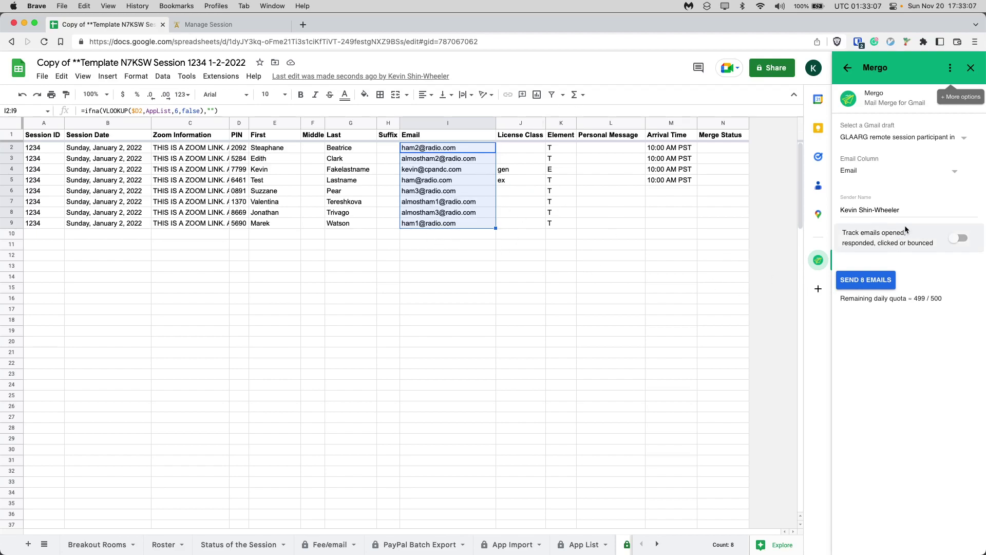
left_click(959, 238)
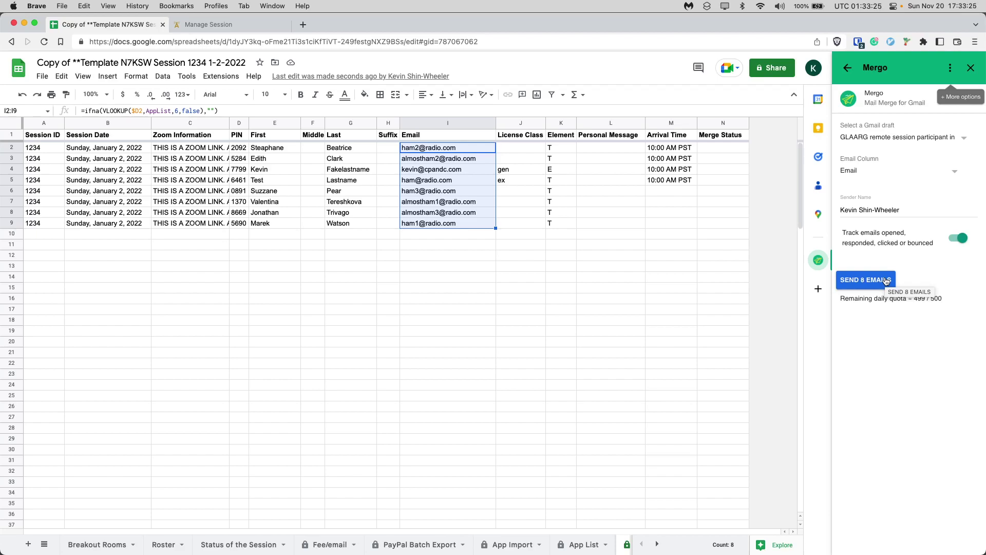
left_click(887, 281)
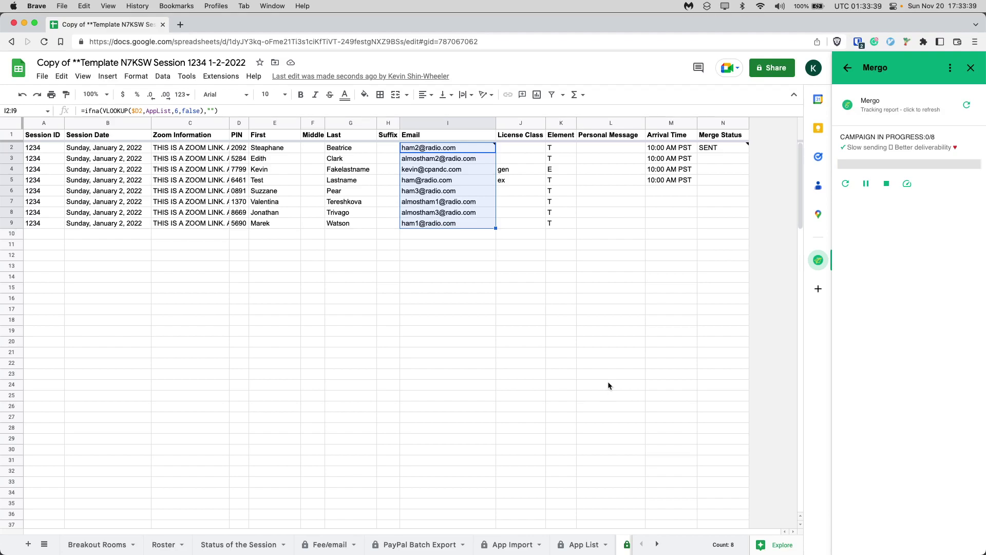
left_click(591, 361)
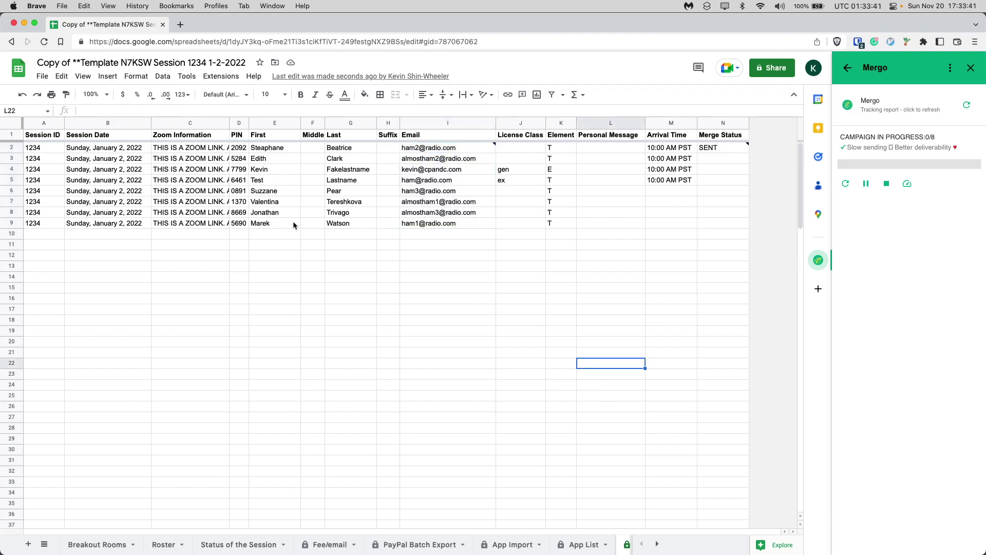
left_click(263, 138)
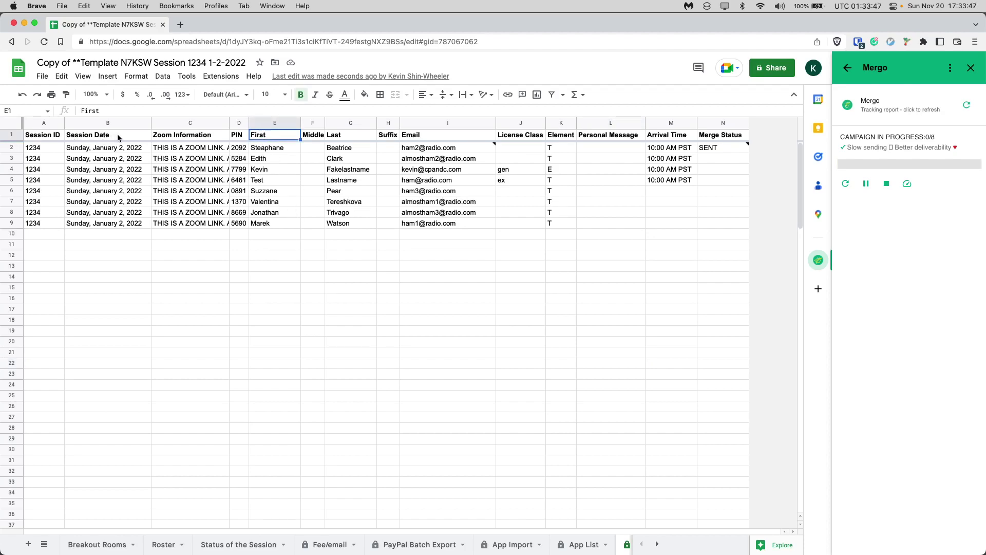
left_click(101, 153)
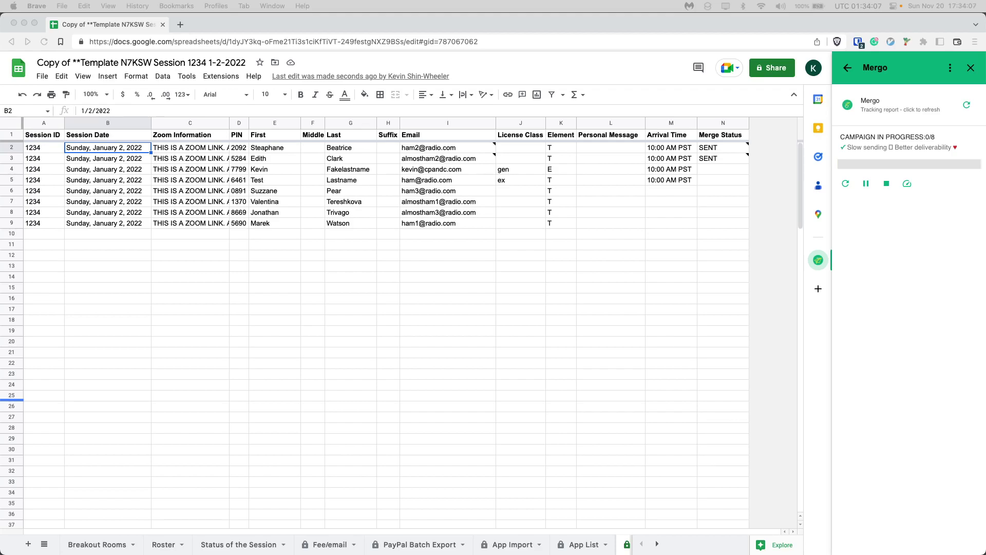
- Switch to Mail and read the received "GLAARG remote session participant information" email with its text enlarged
key("super+Tab")
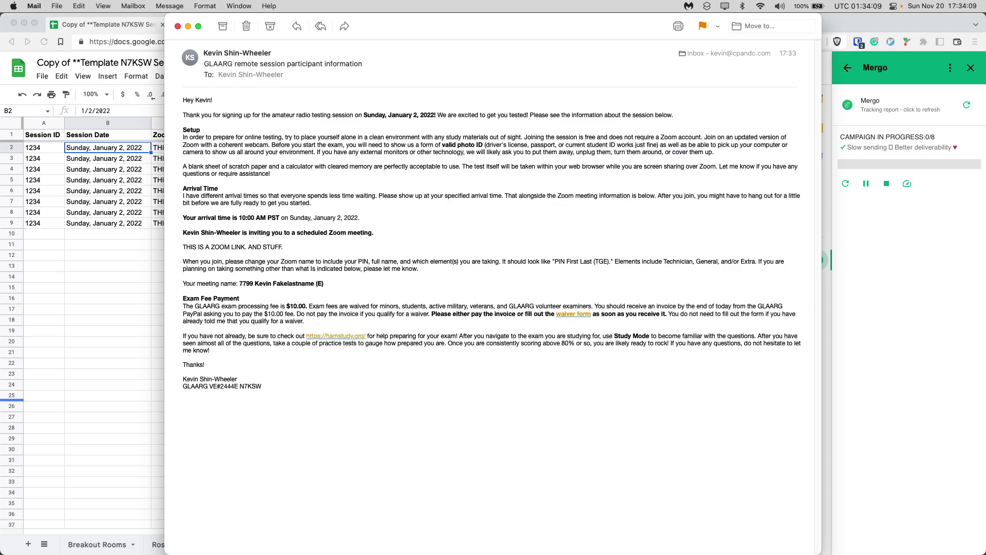
key("super+plus")
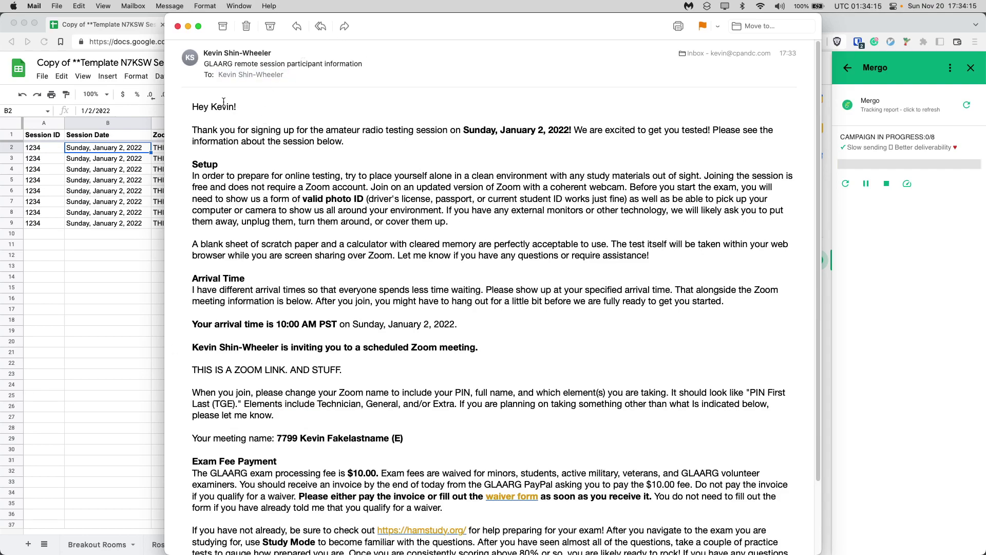
scroll(347, 131, "down", 3)
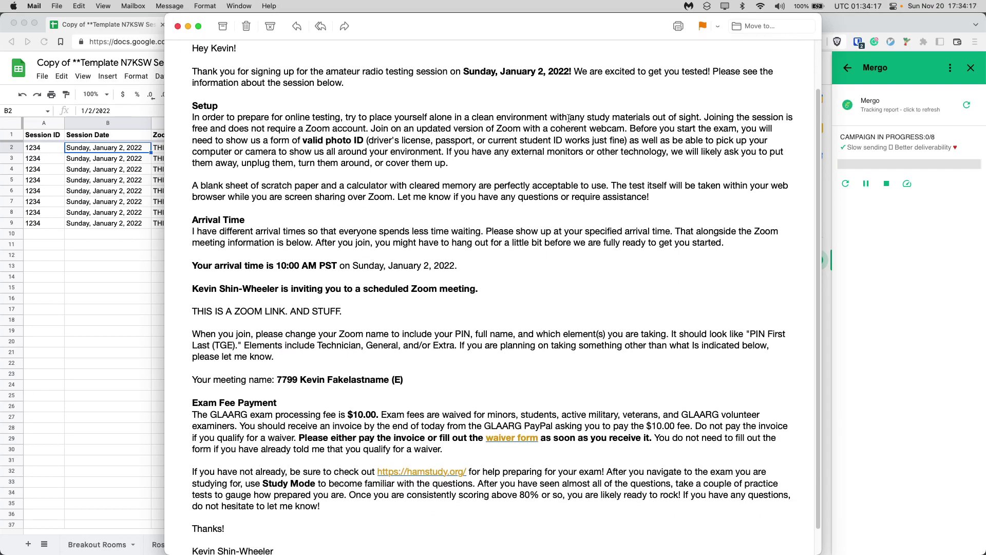
left_click(159, 176)
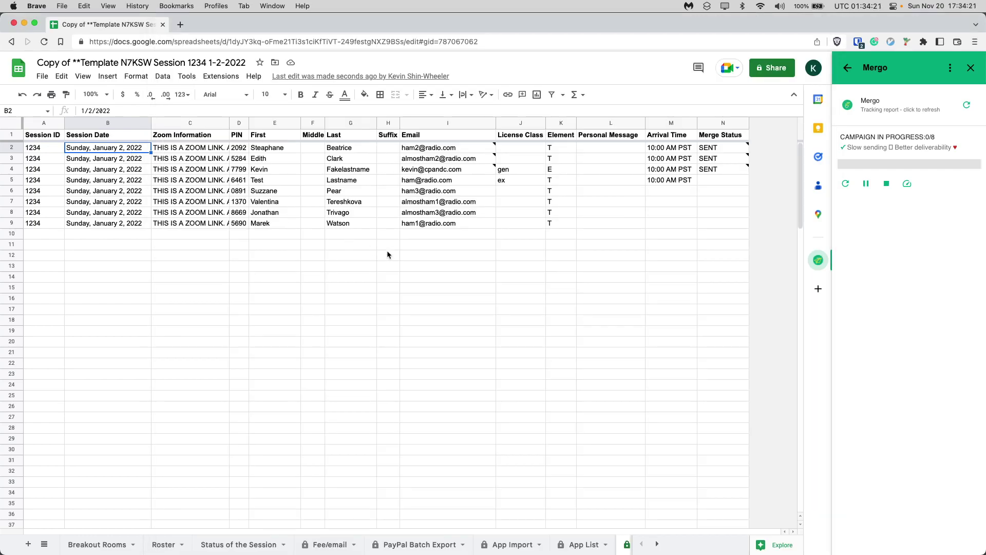
key("super+Tab")
scroll(361, 254, "down", 1)
scroll(280, 157, "down", 2)
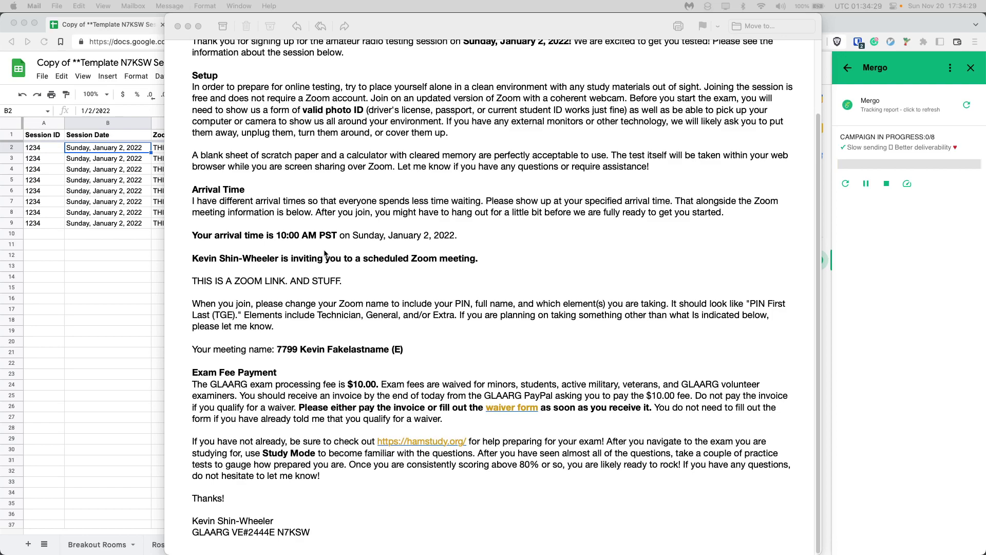
- Compare the arrival time in the email with the Arrival Time column and check the session date beside it
left_click_drag(338, 236, 275, 240)
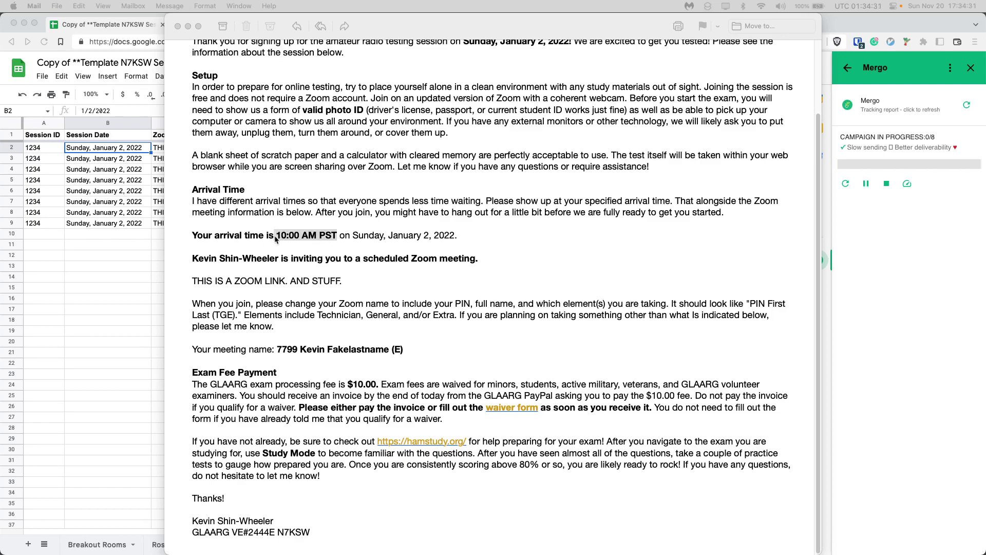
left_click(143, 278)
left_click(661, 192)
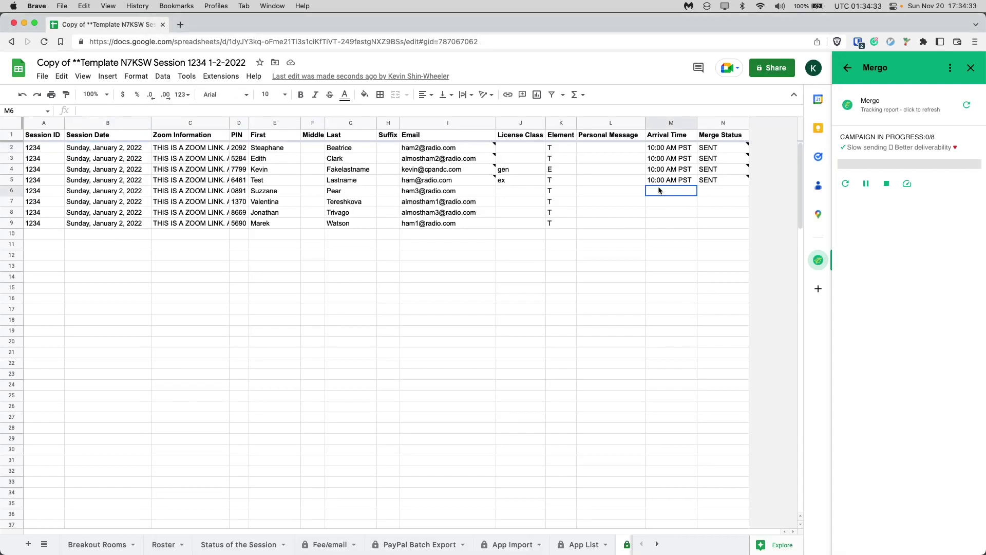
key("Up")
key("Up")
key("super+Tab")
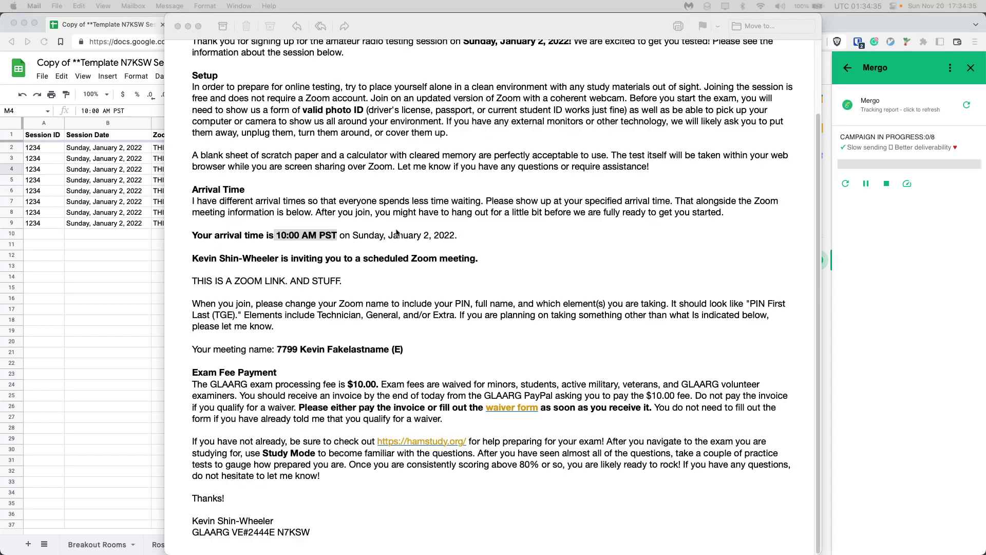
left_click(355, 238)
left_click_drag(354, 238, 457, 236)
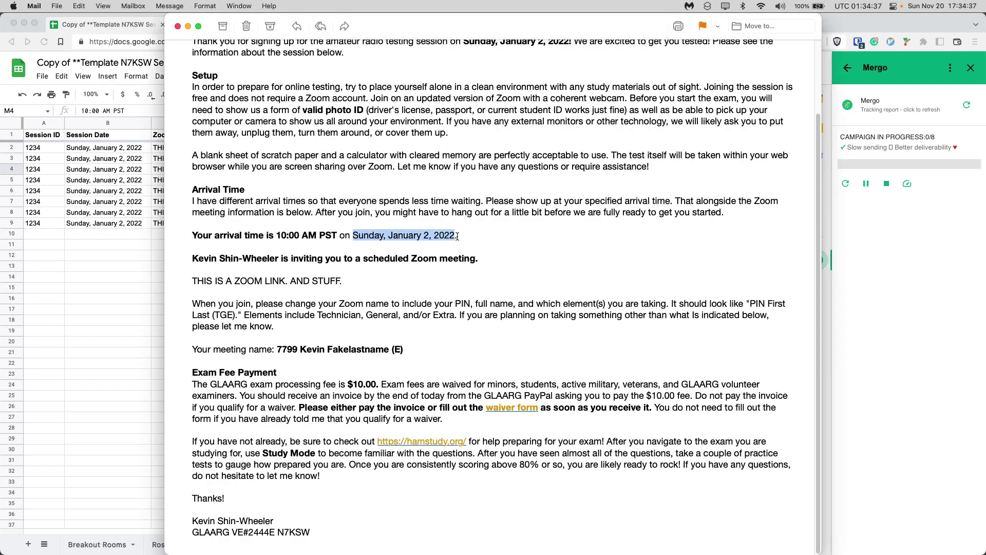
- Compare the Zoom link line in the email with the Zoom Information column of the Mail Merge sheet
left_click(363, 279)
left_click_drag(363, 279, 190, 285)
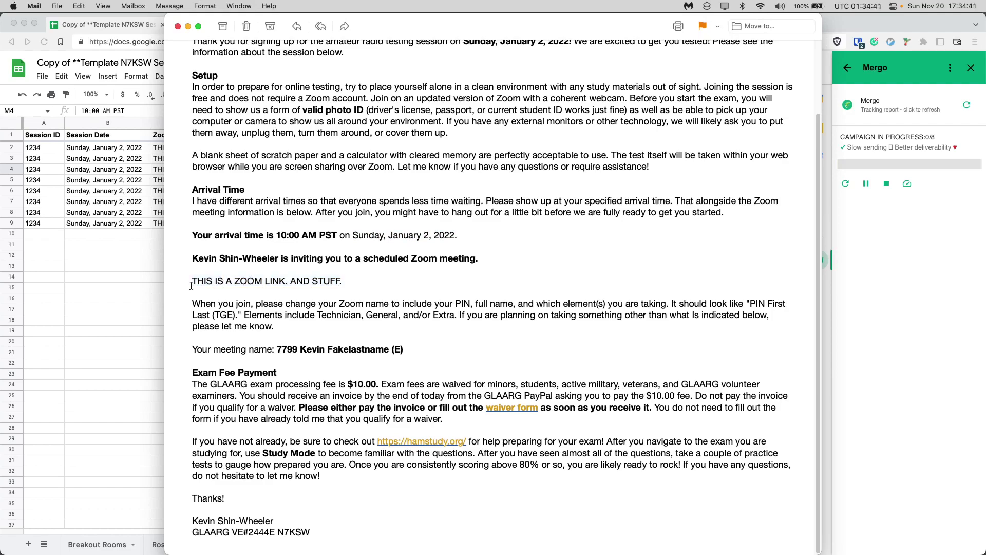
triple_click(190, 284)
key("super+Tab")
left_click(189, 182)
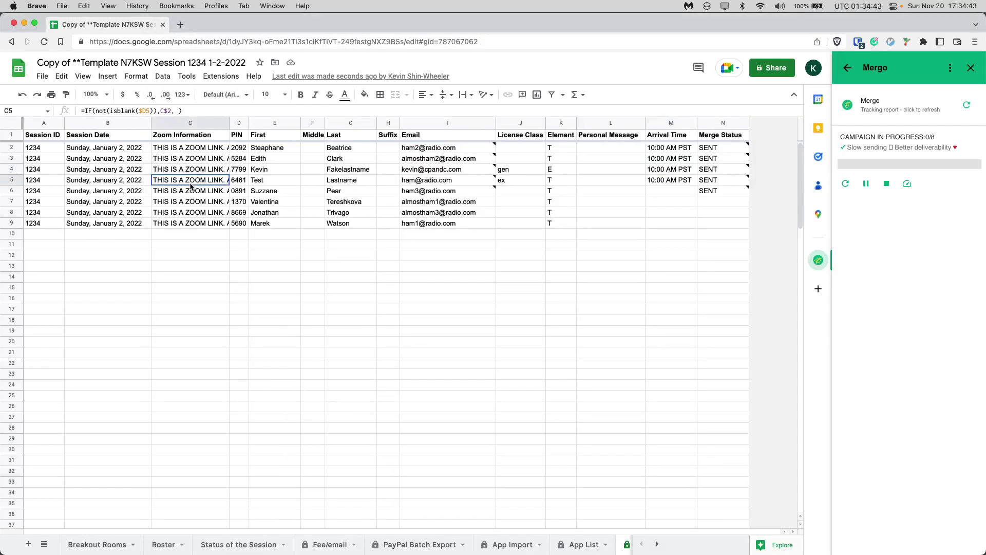
key("super+Tab")
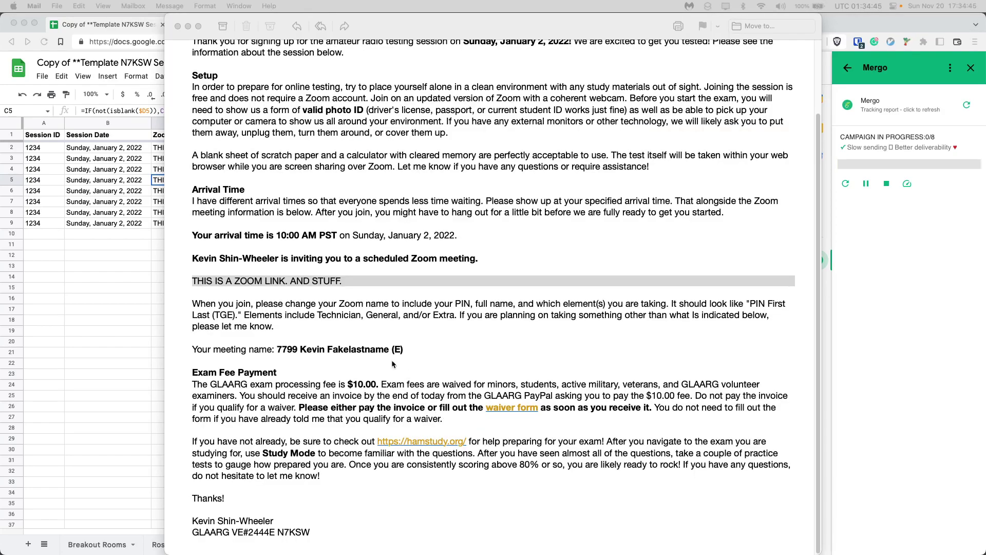
- Check the email's meeting name against the PIN, name and Element columns, and close the message
left_click_drag(414, 352, 279, 353)
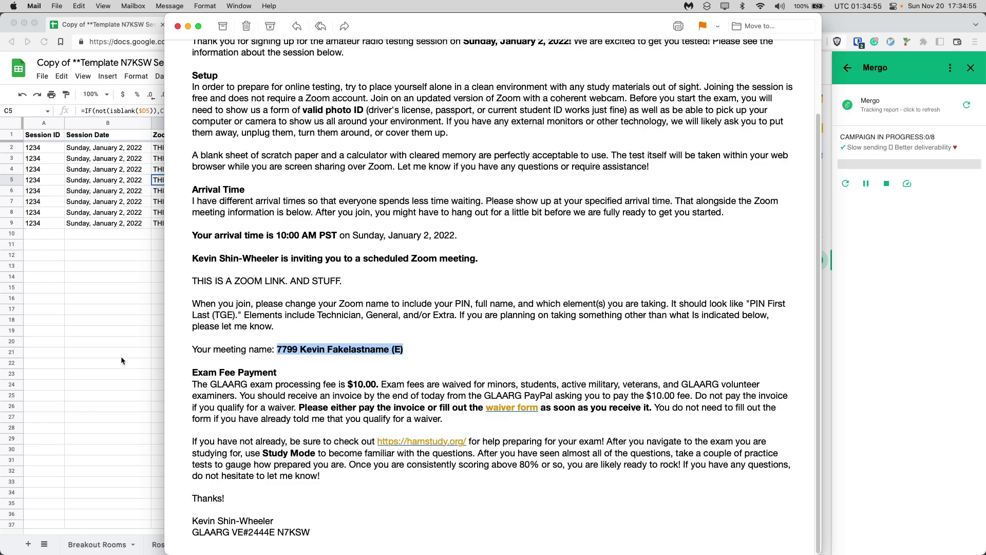
left_click(130, 326)
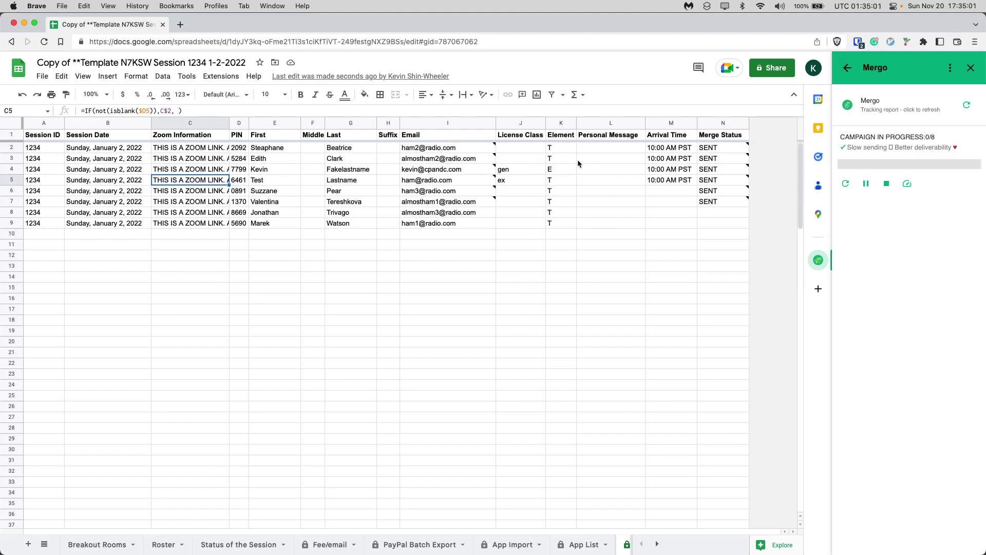
key("super+Tab")
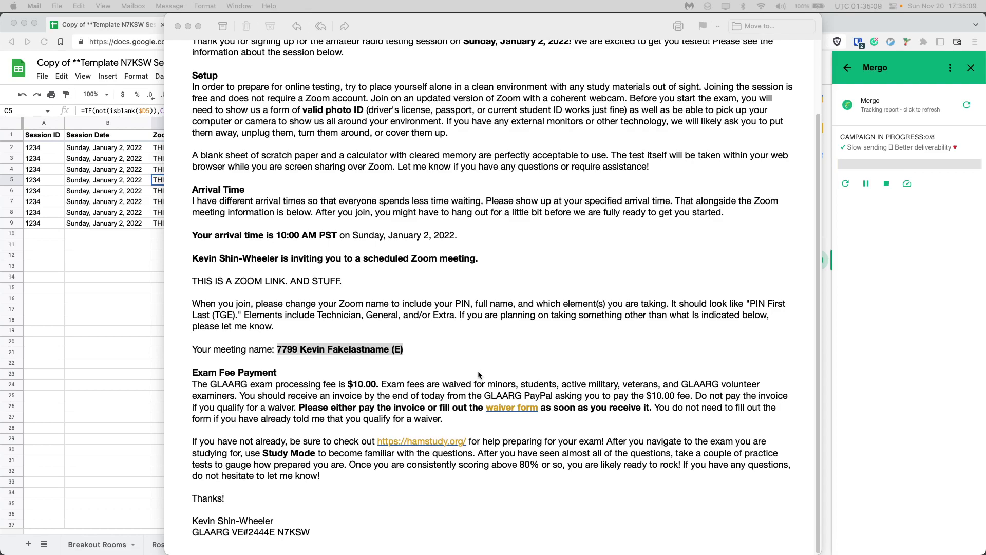
left_click(455, 377)
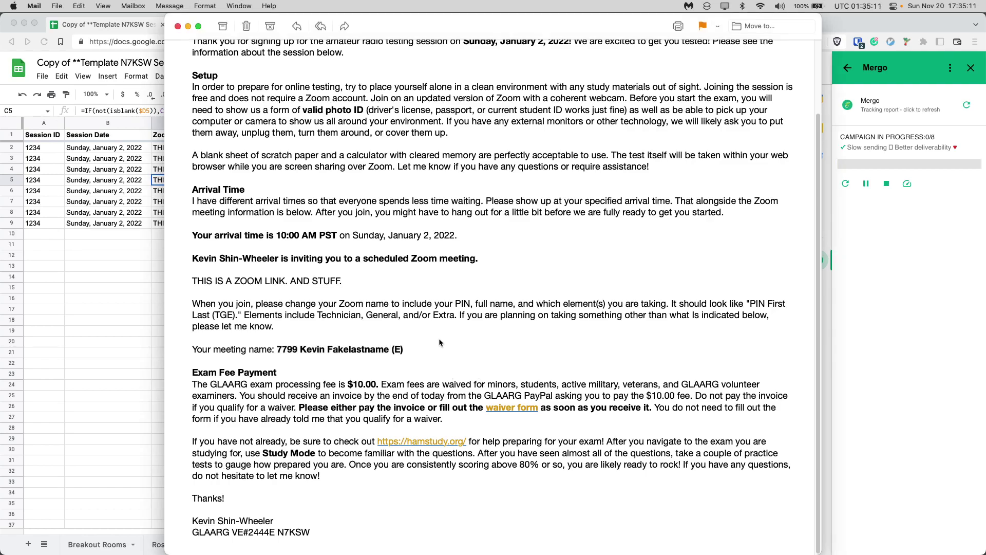
key("super+w")
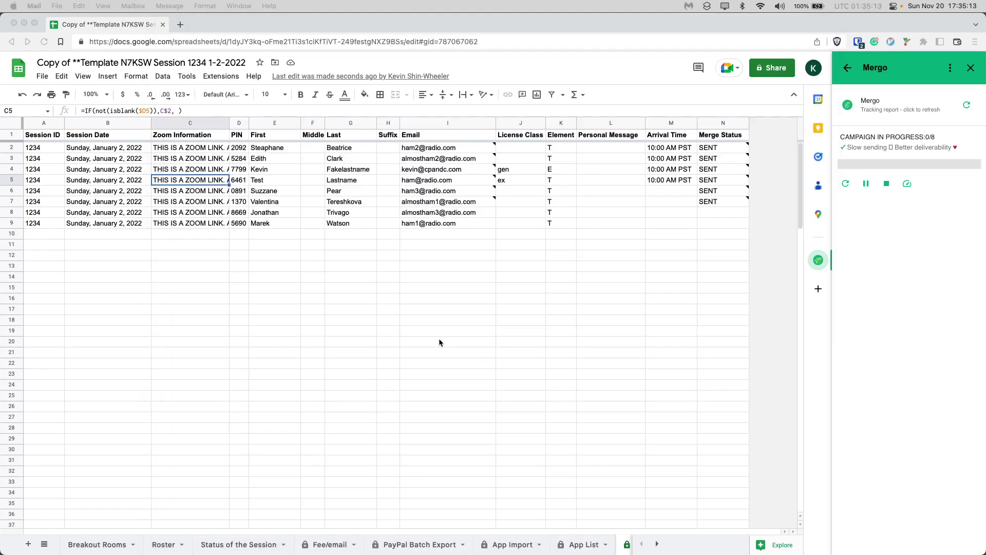
- Check the applicant addresses in I2:I9 and their Merge Status entries on the Mail Merge sheet
left_click(596, 545)
scroll(608, 542, "right", 3)
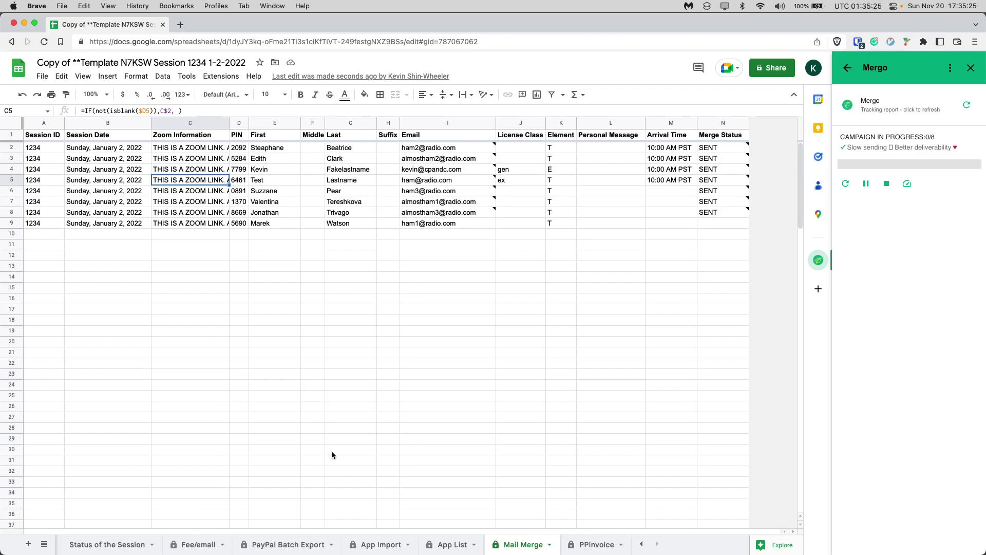
mouse_move(443, 227)
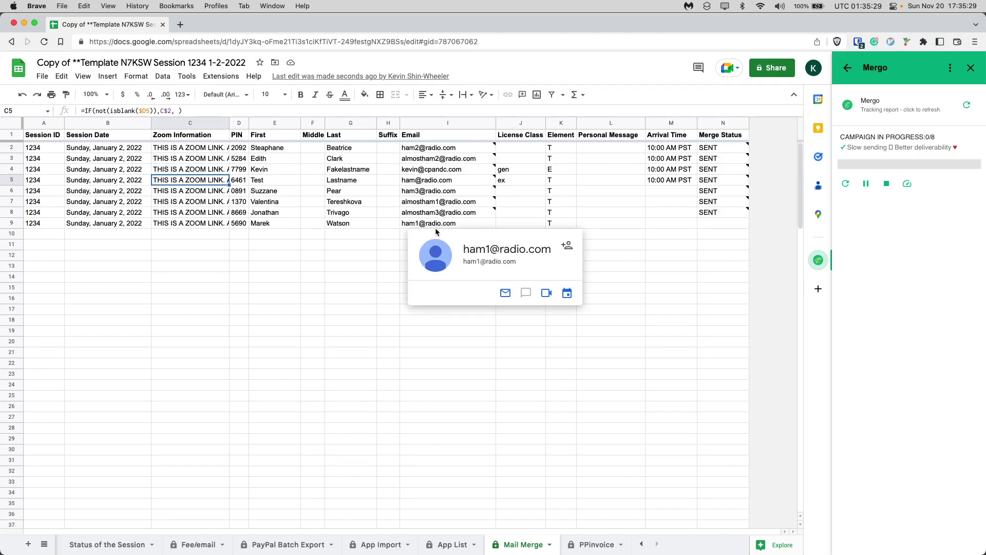
left_click_drag(450, 226, 447, 151)
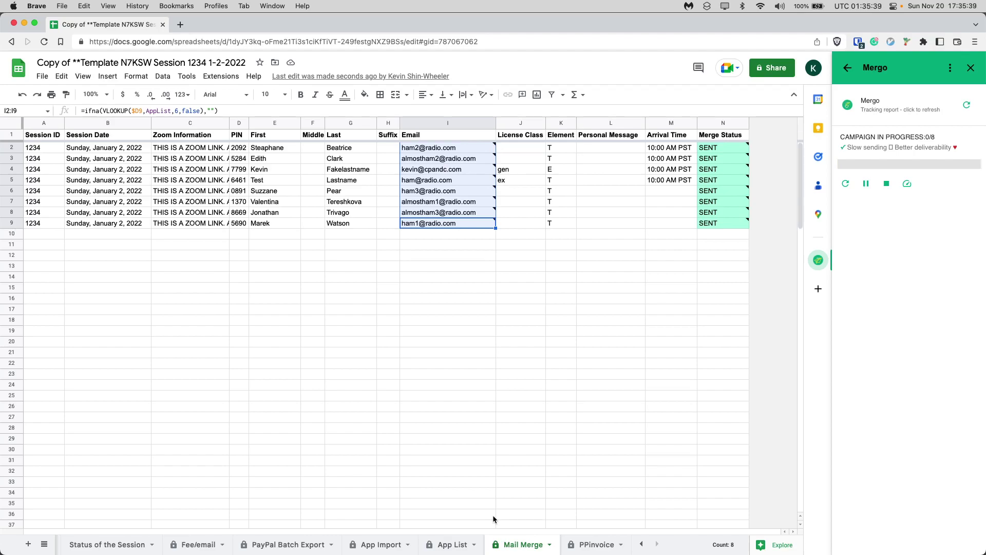
key("ctrl+Up")
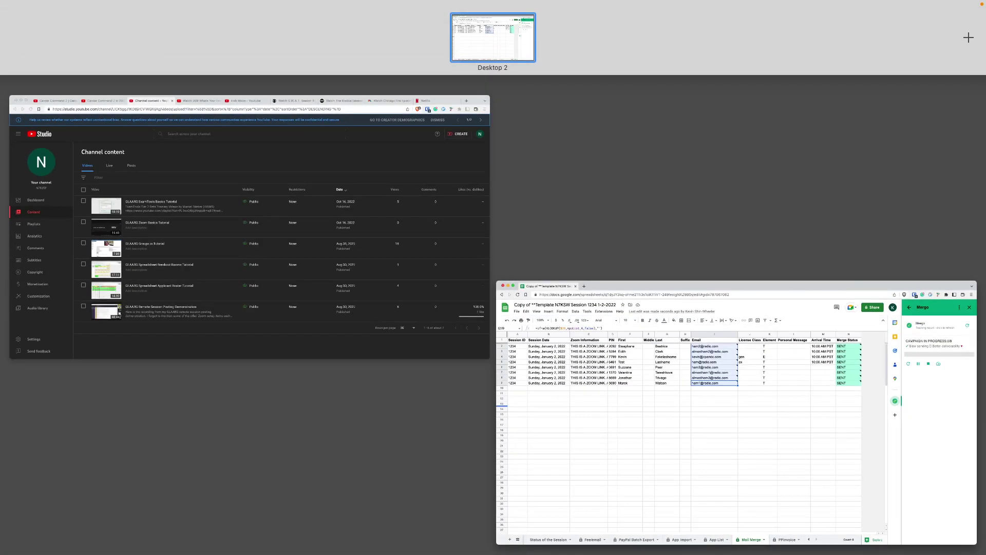
key("ctrl+Up")
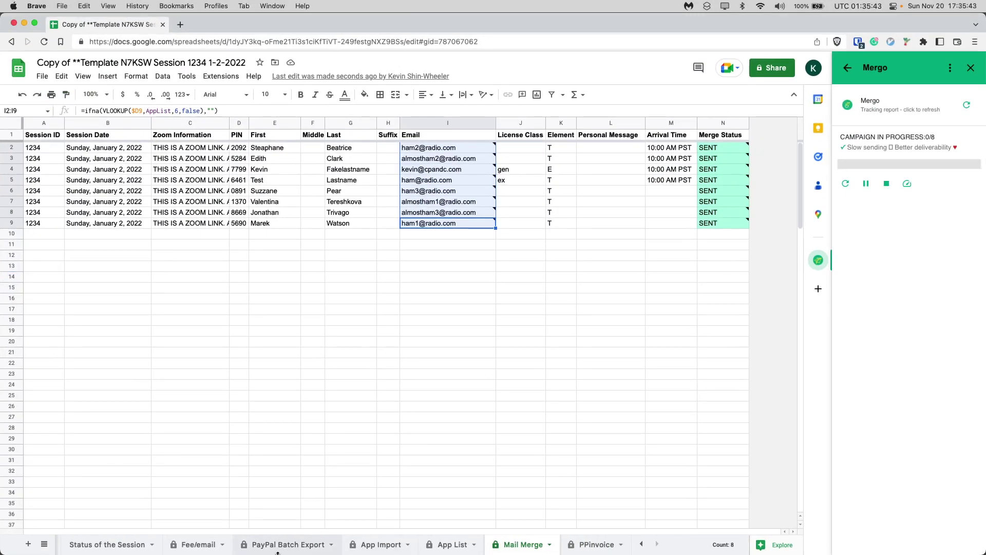
- Look over the PayPal Batch Export, PPinvoice and App List sheets, return to Mail Merge and close the Mergo sidebar
left_click(275, 548)
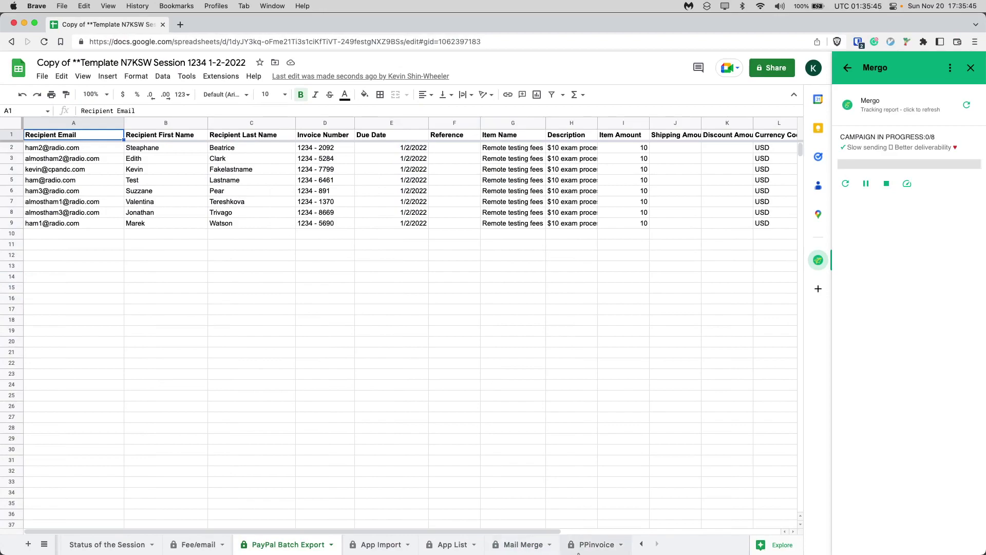
left_click(596, 545)
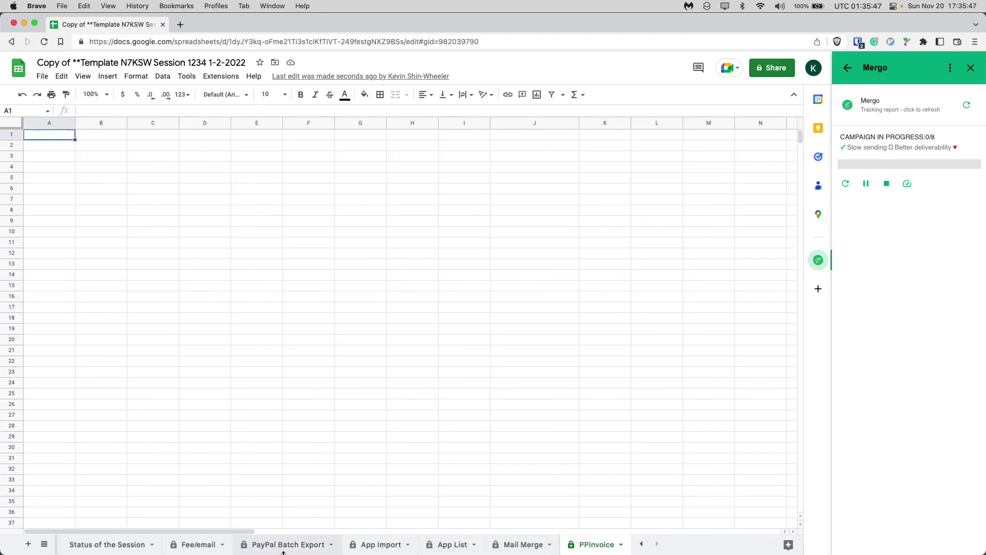
left_click(522, 549)
left_click(453, 548)
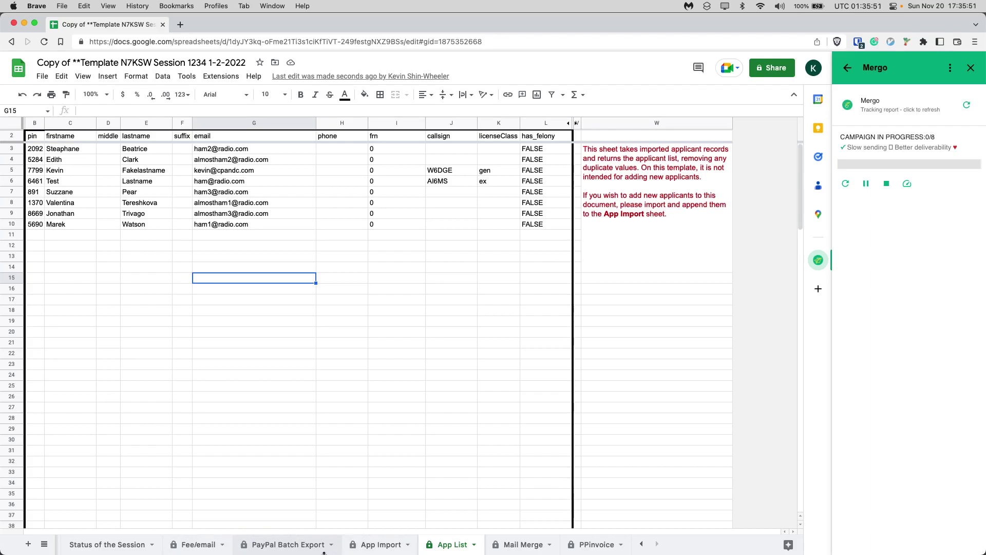
left_click(523, 546)
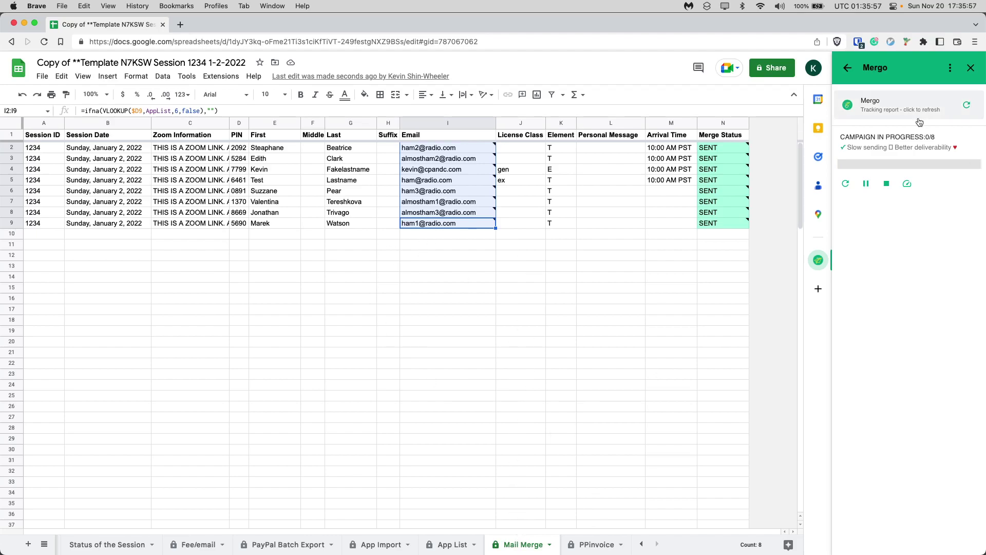
left_click(971, 67)
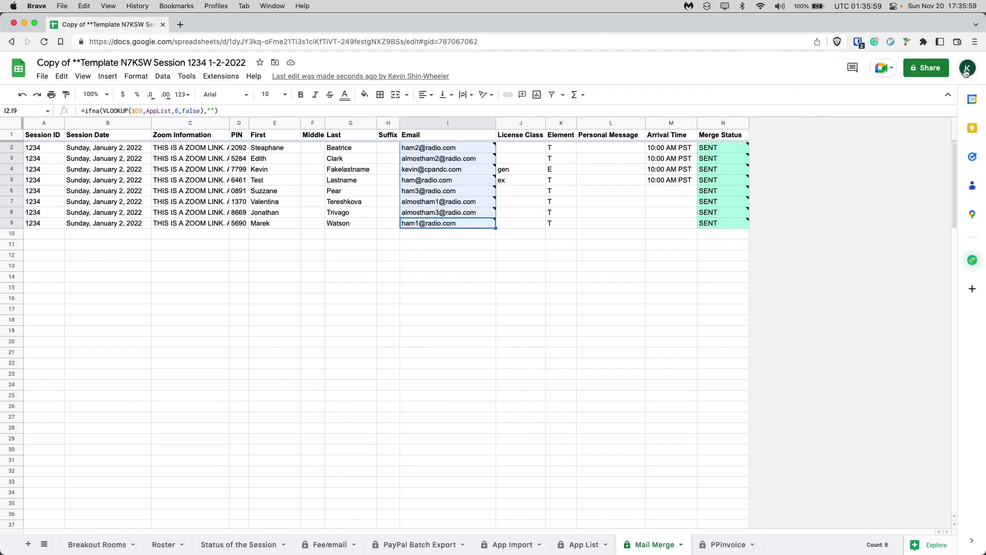
- Trace the Due Date and Invoice Number formulas in row 2 of PayPal Batch Export back to the Mail Merge sheet's Session ID in A2
left_click(421, 548)
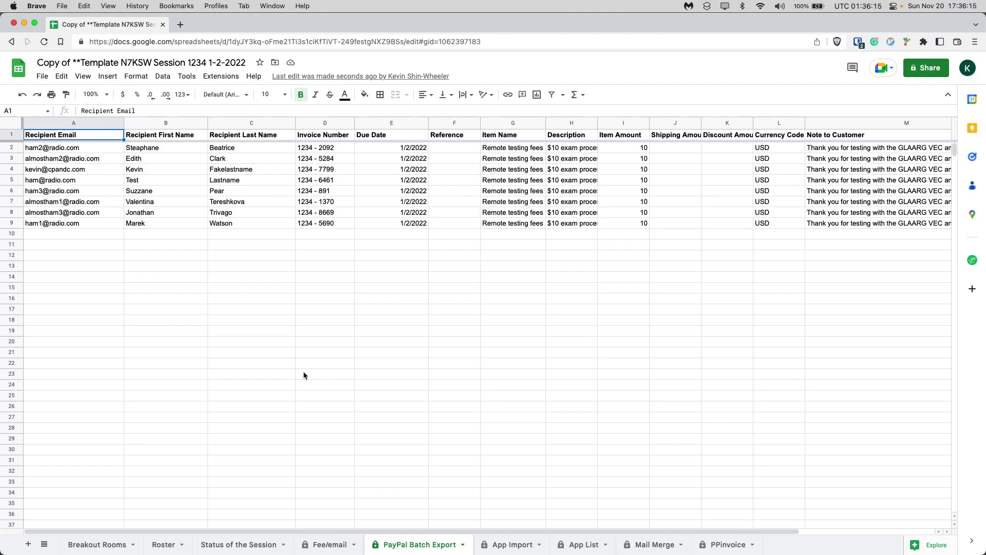
key("Down")
key("Right")
key("Right")
key("Right")
key("Right")
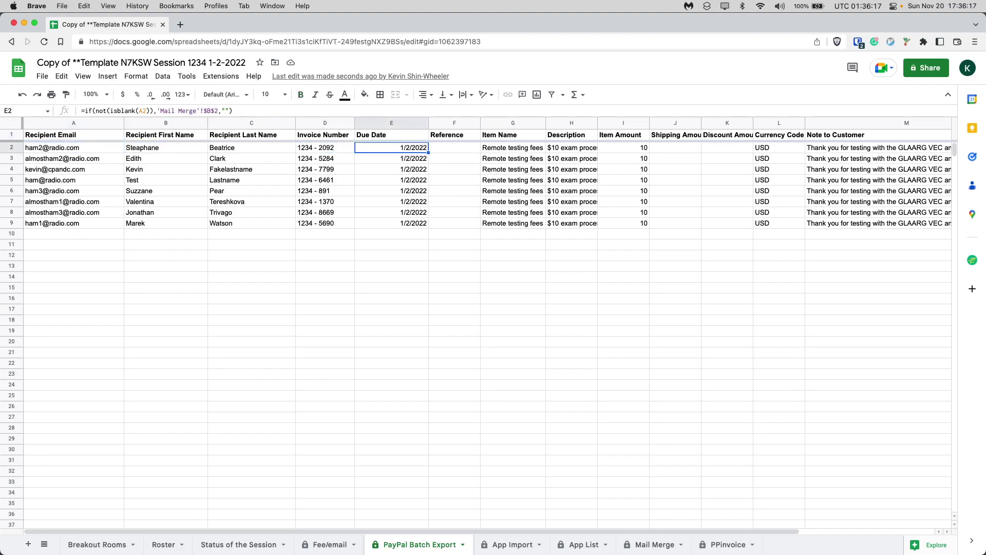
key("Left")
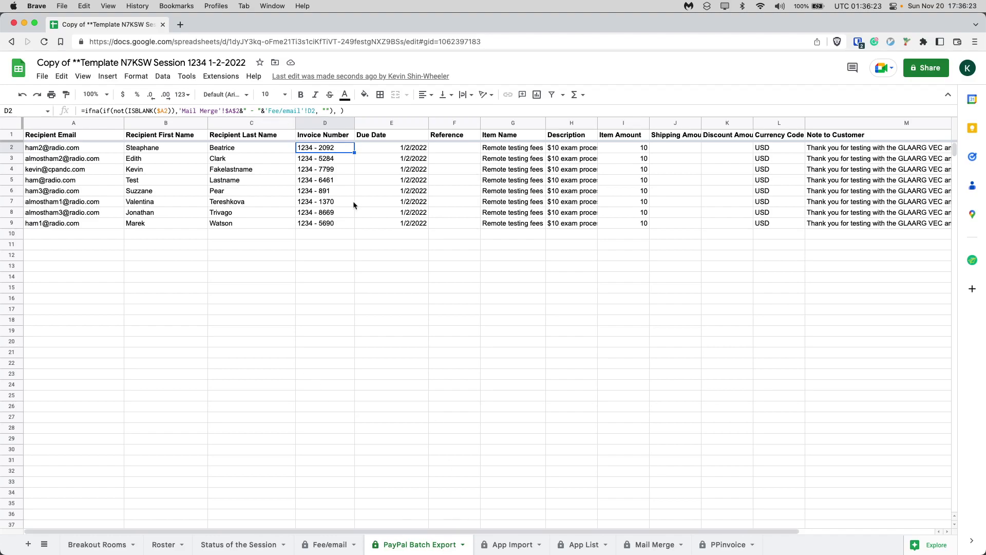
left_click(655, 545)
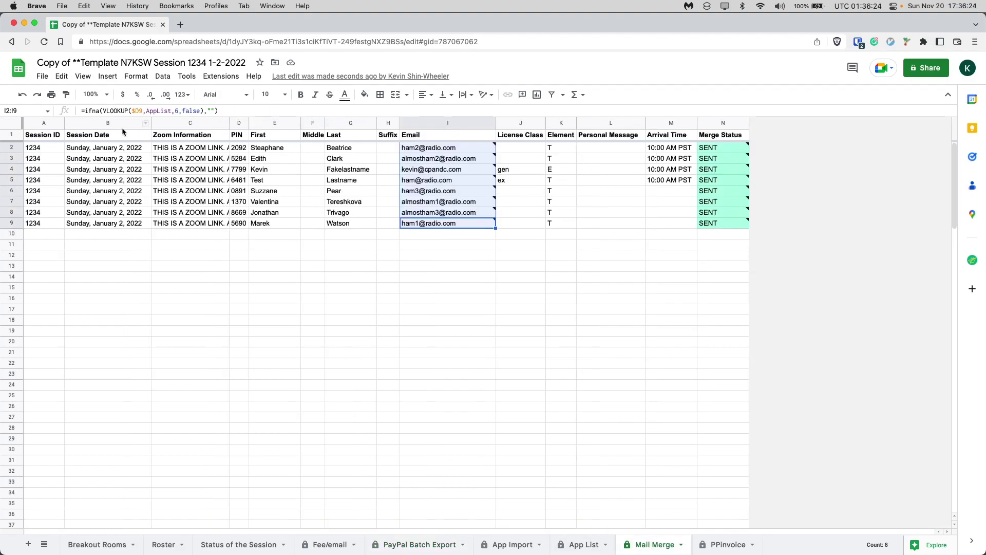
left_click(54, 149)
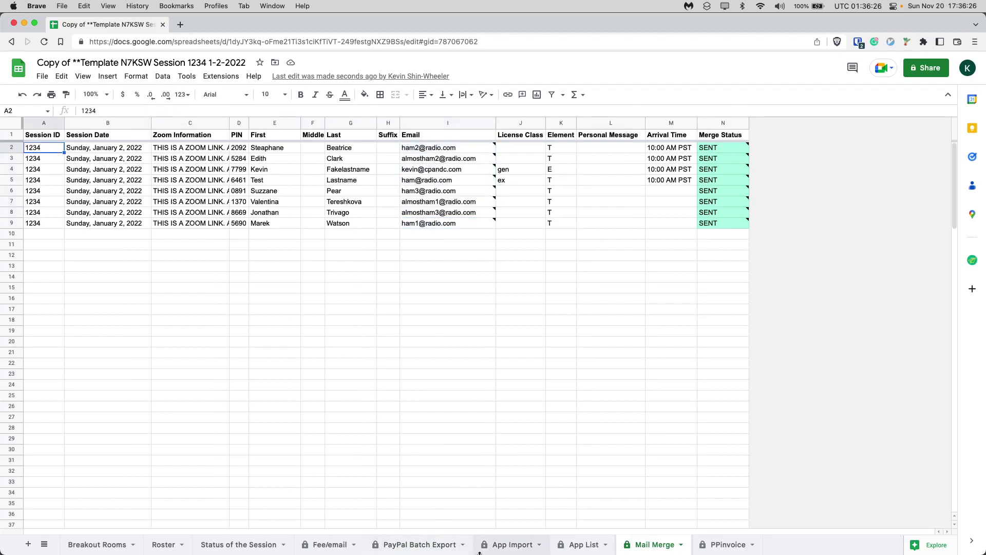
- Trace the Due Date formula in E3 of PayPal Batch Export to the Session Date in B2 of Mail Merge
left_click(419, 545)
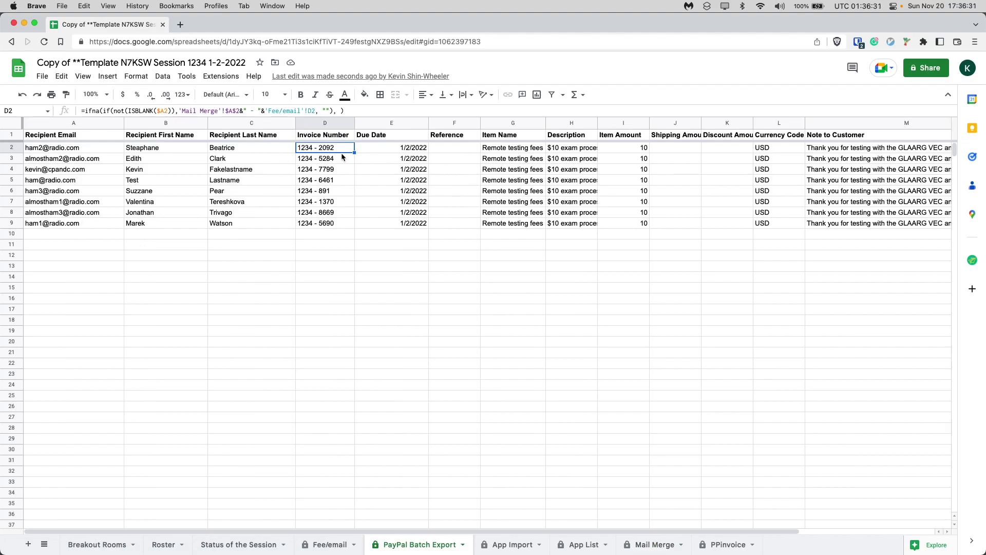
left_click(417, 162)
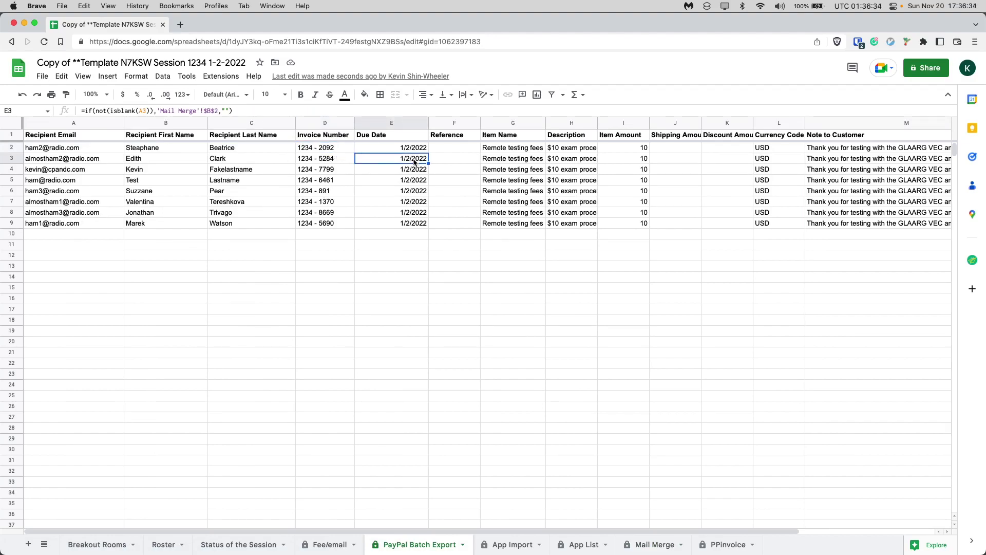
left_click(668, 548)
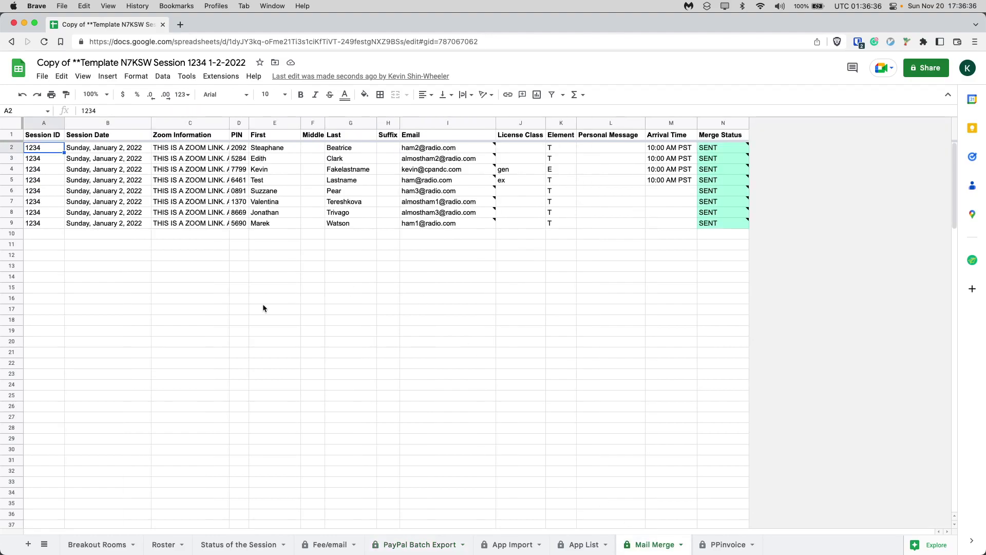
left_click(111, 150)
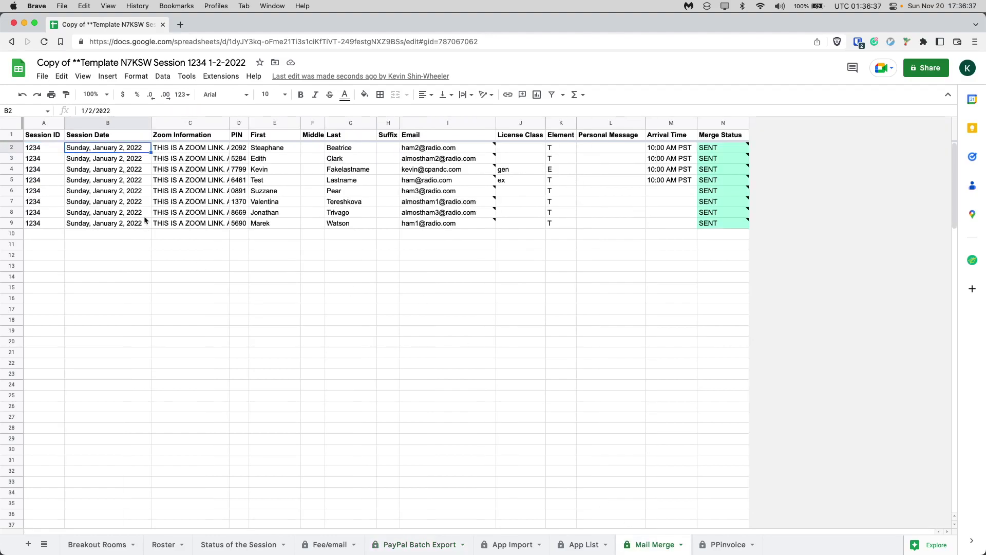
- Review the row 2 invoice fields on PayPal Batch Export, including Description and Item Amount, and return to column A
left_click(399, 545)
key("Up")
key("Right")
key("Right")
key("Right")
key("Right")
key("Right")
key("Right")
key("Right")
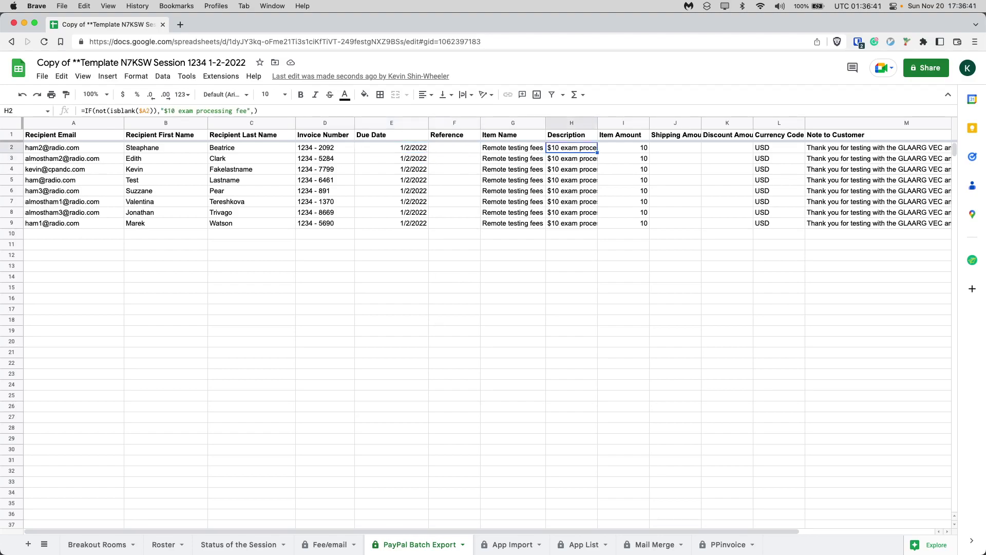
key("Right")
key("Right")
key("Home")
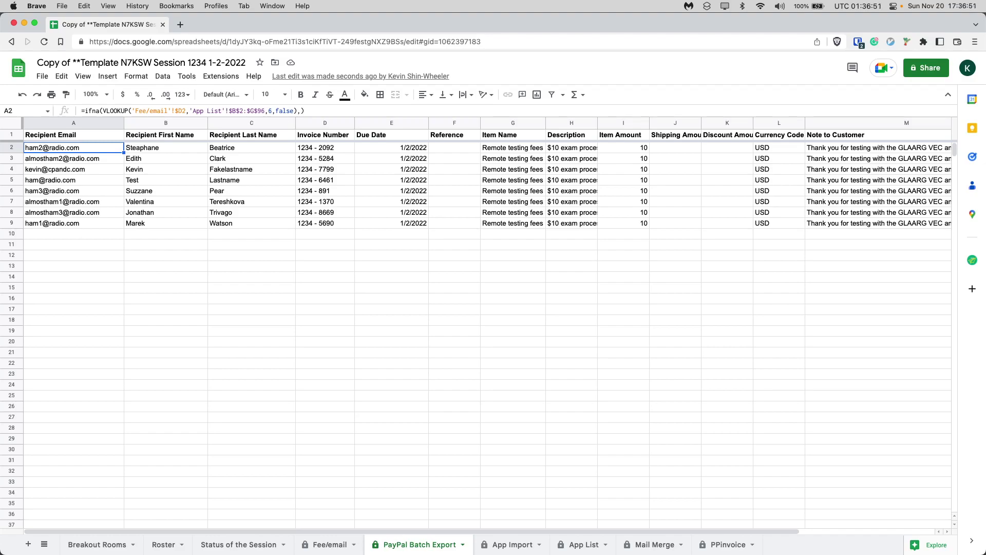
- Download the PayPal Batch Export sheet as comma separated values (.csv) to the Desktop and dismiss the browser's download notice
key("alt+slash")
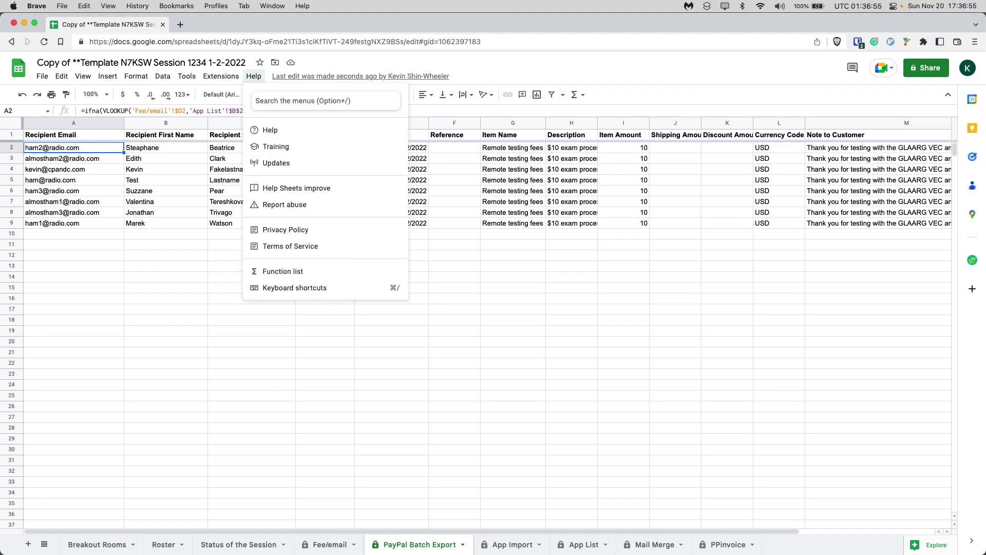
type("csv")
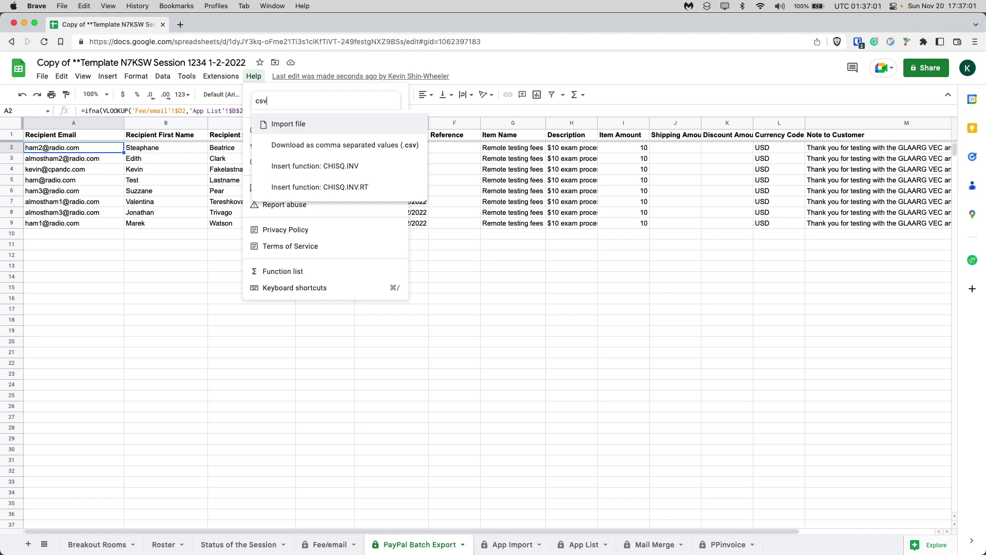
key("Down")
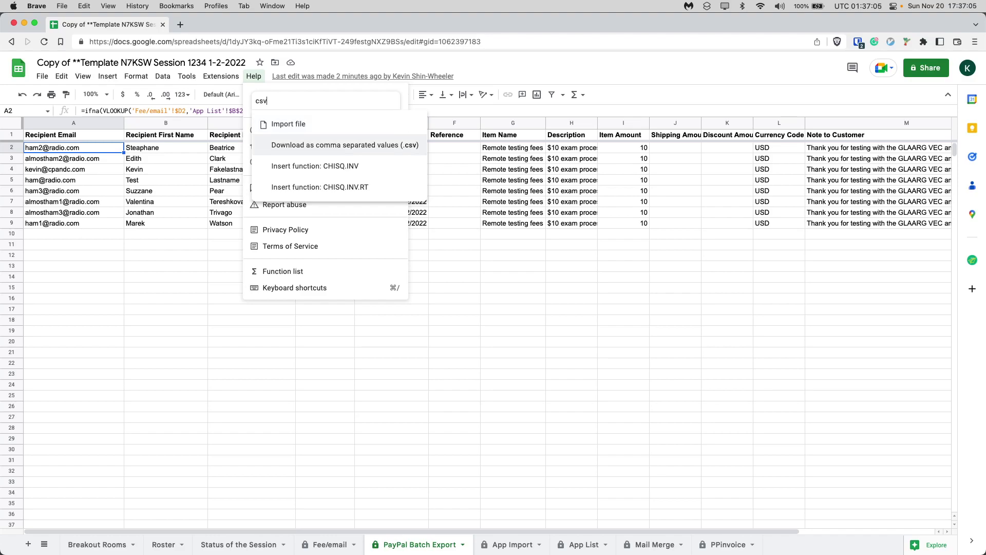
key("Return")
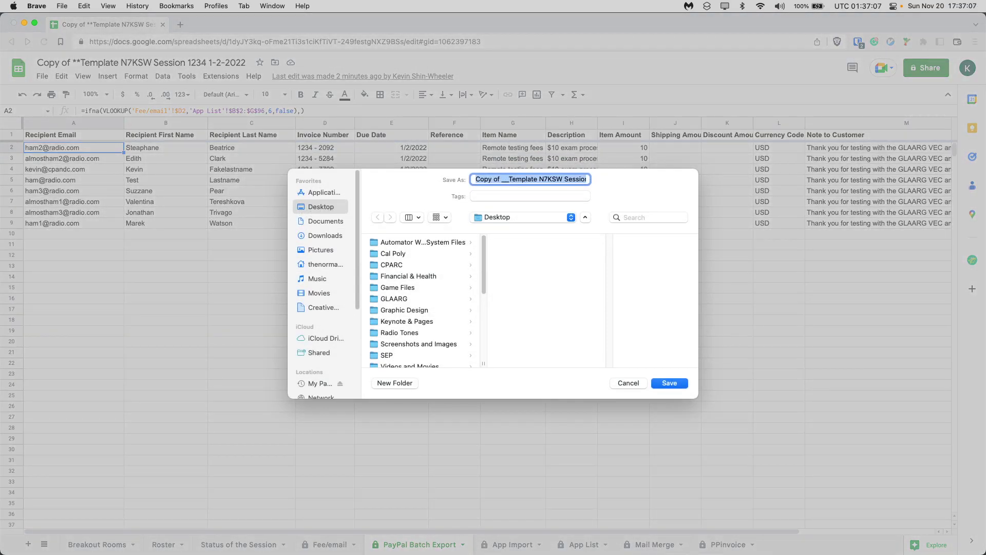
key("Return")
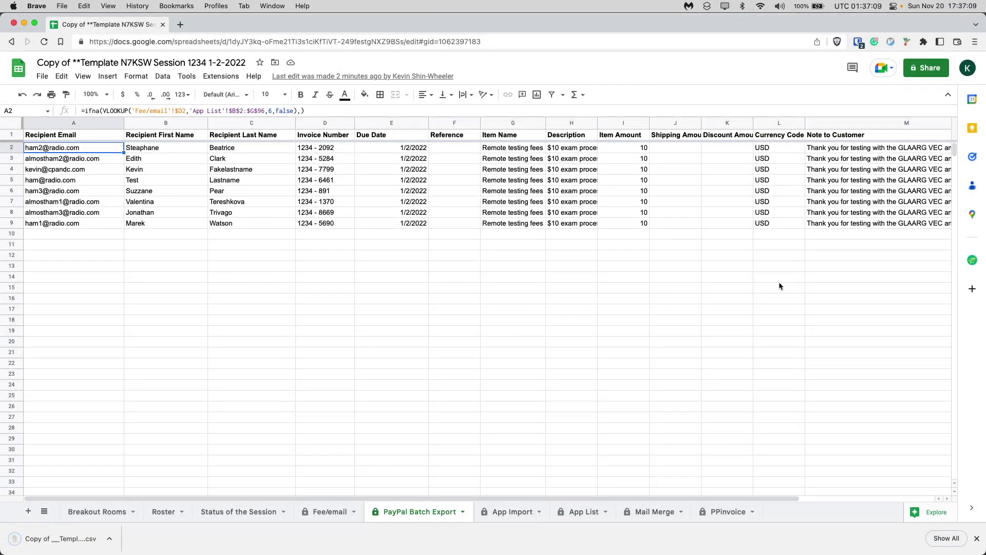
left_click(976, 537)
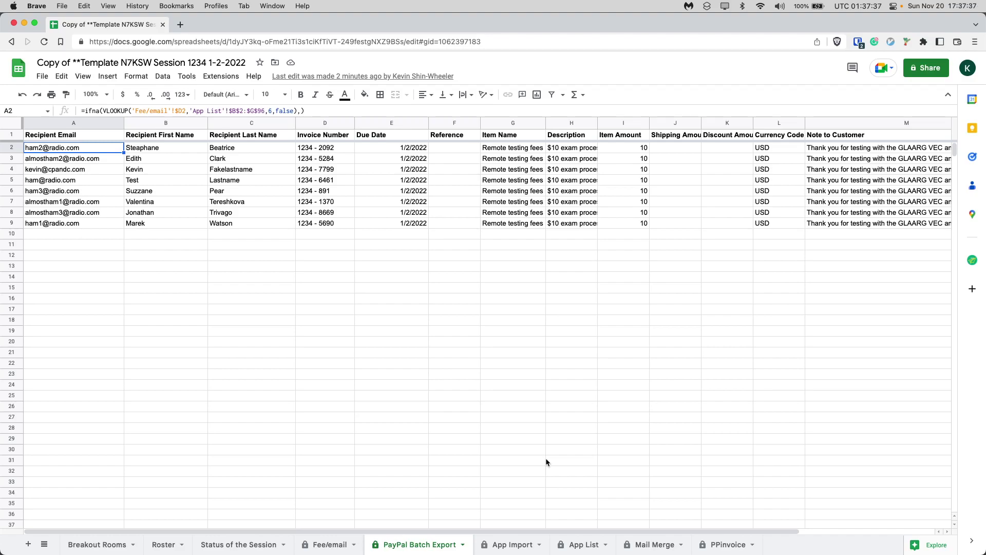
- Check every field across row 2 of PayPal Batch Export and select the full data range A1:O9
key("Right")
key("Right")
key("Right")
key("Right")
key("Right")
key("Right")
key("Right")
key("Right")
key("Right")
key("Right")
key("Right")
key("Right")
key("Right")
key("Right")
key("Left")
key("Home")
key("super+a")
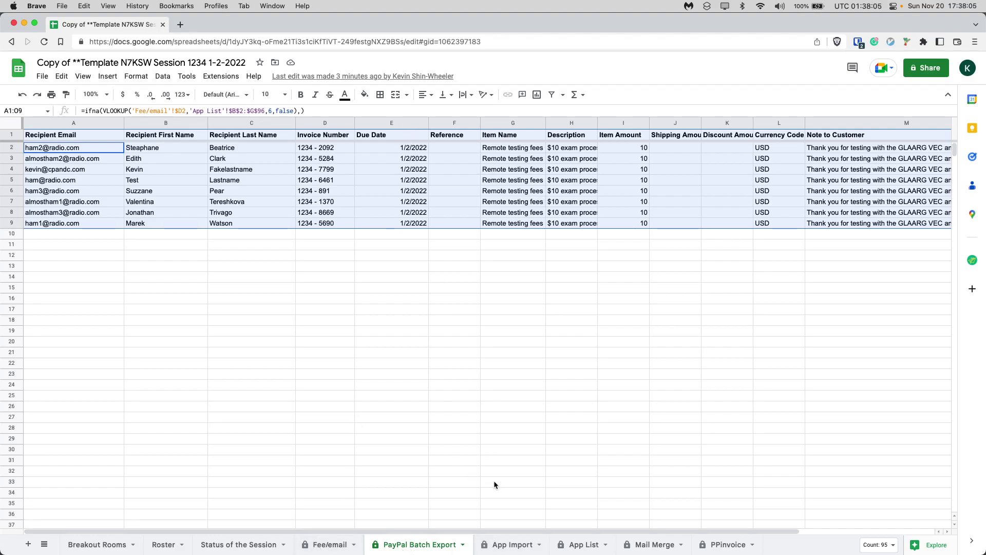
- Unhide the Notes sheet from the list of all sheets and open it
left_click(649, 541)
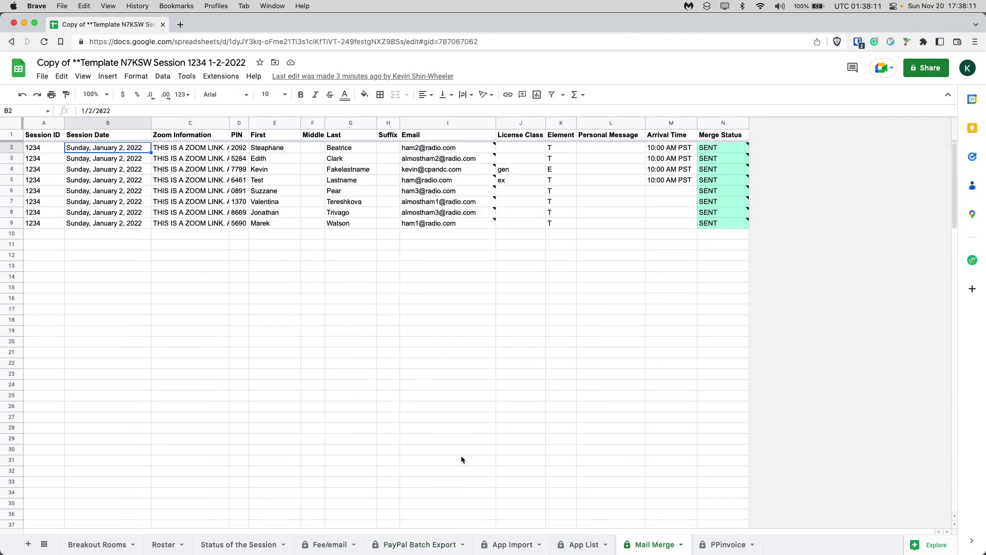
left_click(45, 544)
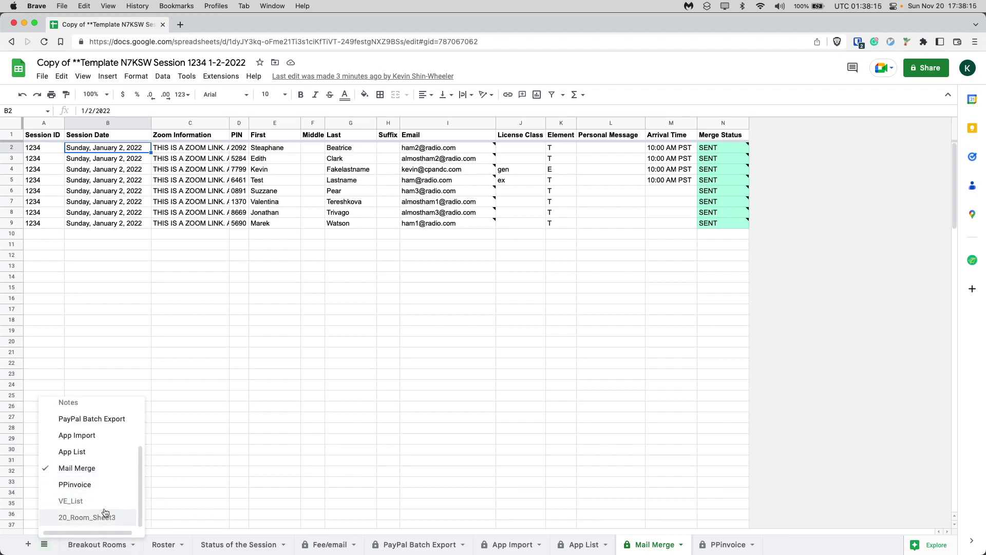
scroll(106, 513, "up", 3)
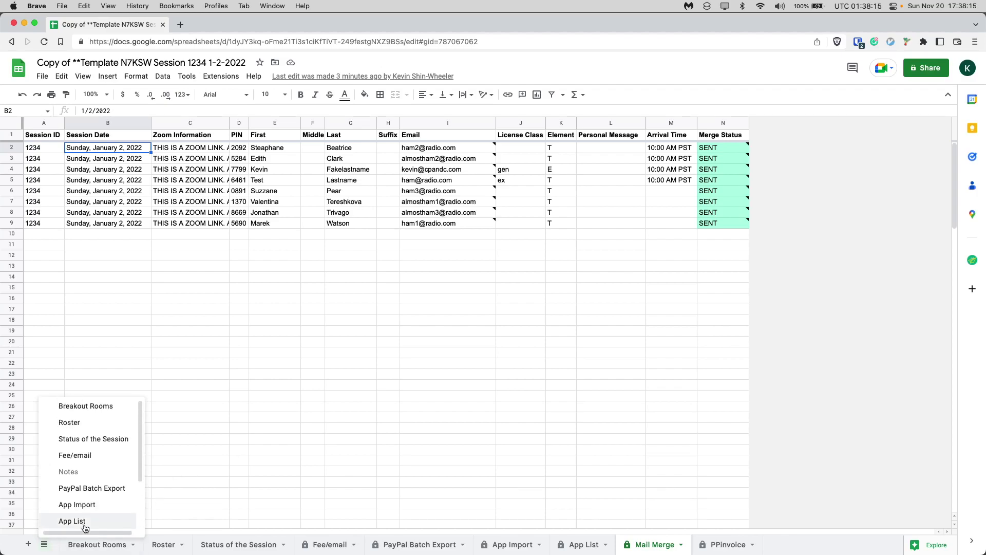
left_click(79, 479)
left_click(310, 549)
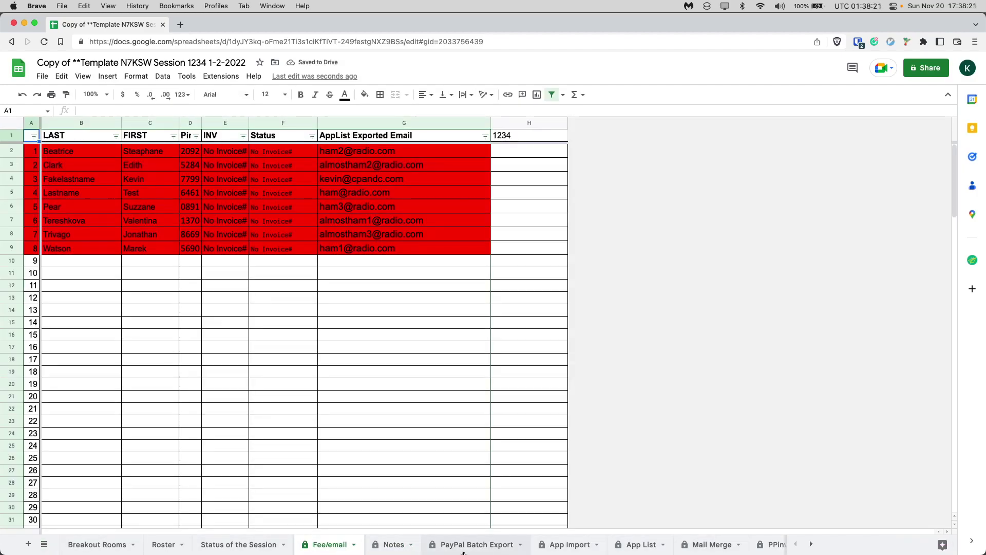
left_click(391, 545)
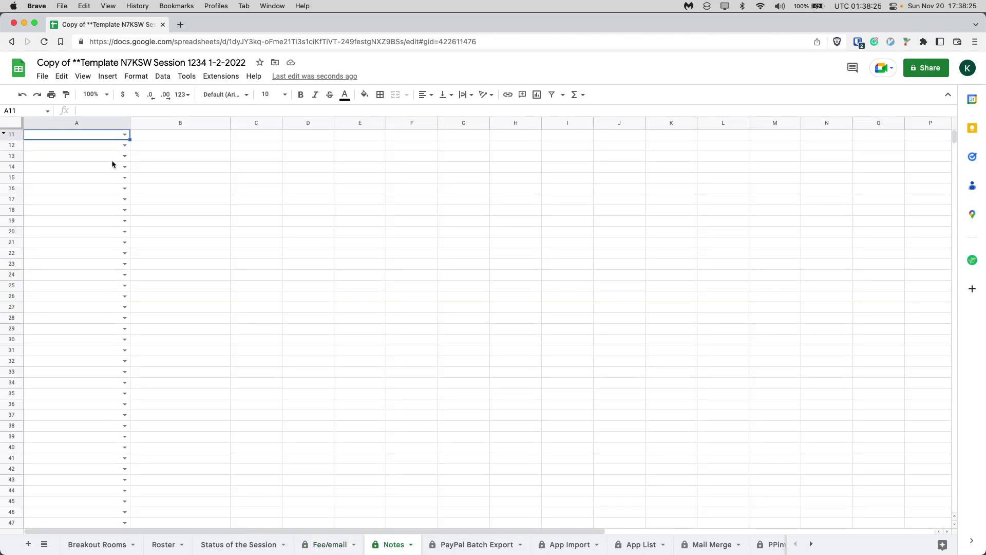
- Choose the second applicant in A11 of the Notes sheet and enter the note "Student" in B11
key("Return")
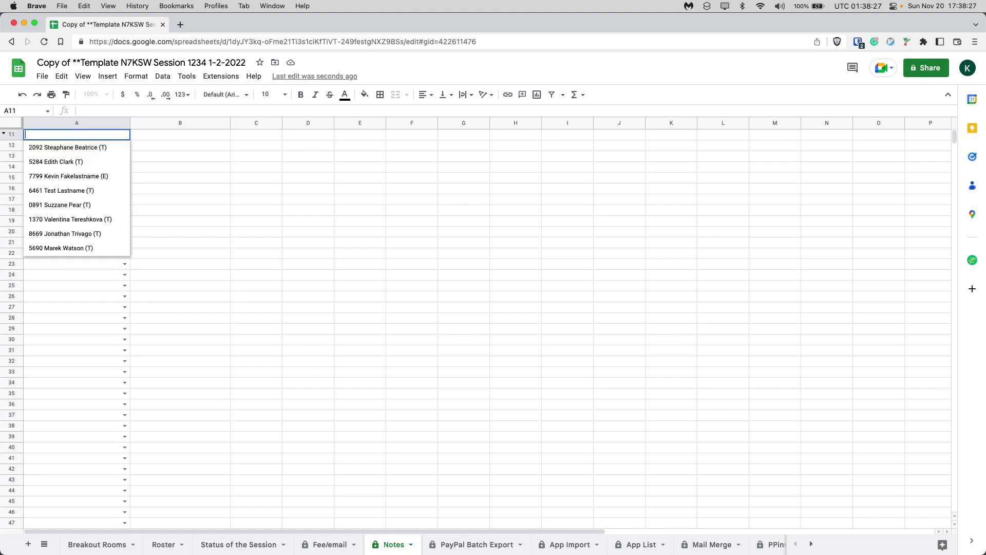
key("Return")
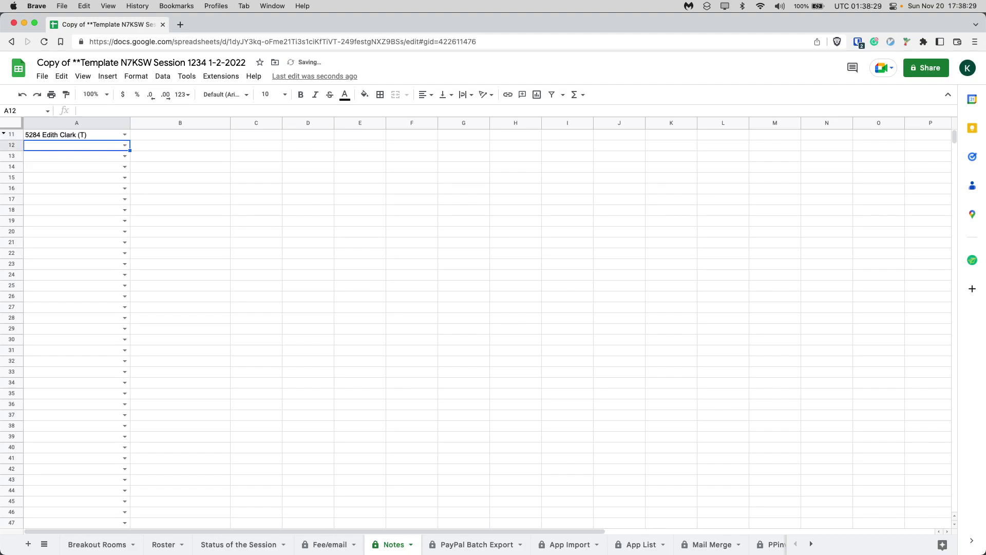
key("Tab")
type("Student")
key("Return")
- Compare the student note on the Notes sheet with the Status column on the Fee/email sheet
key("alt+Down")
key("alt+Up")
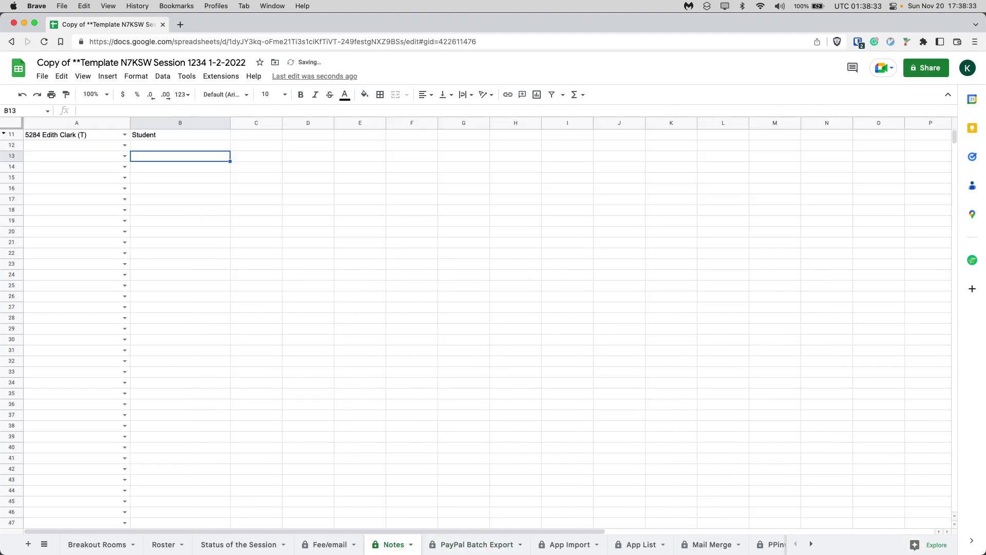
key("alt+Up")
key("Right")
key("Right")
key("Right")
key("Right")
key("Right")
key("Right")
key("Down")
key("Left")
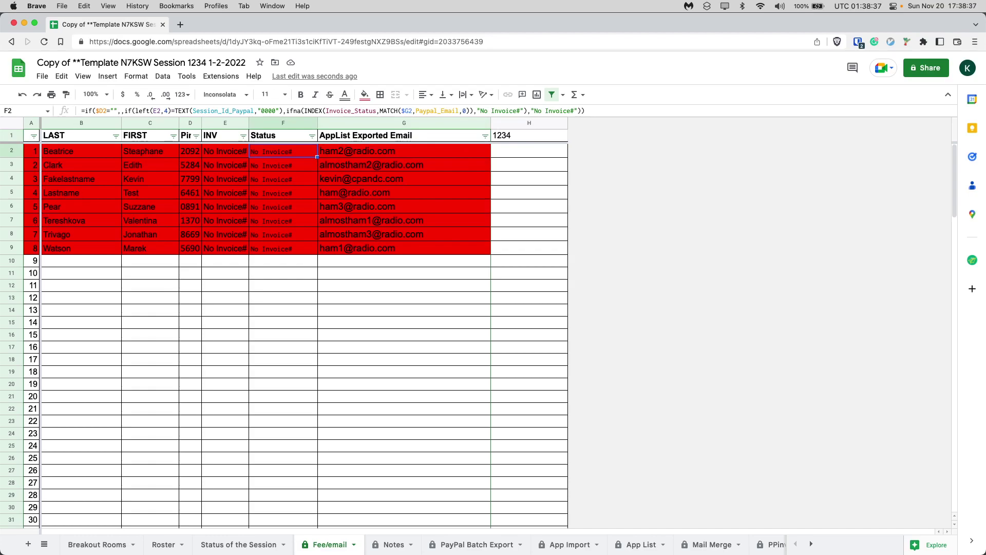
key("alt+Down")
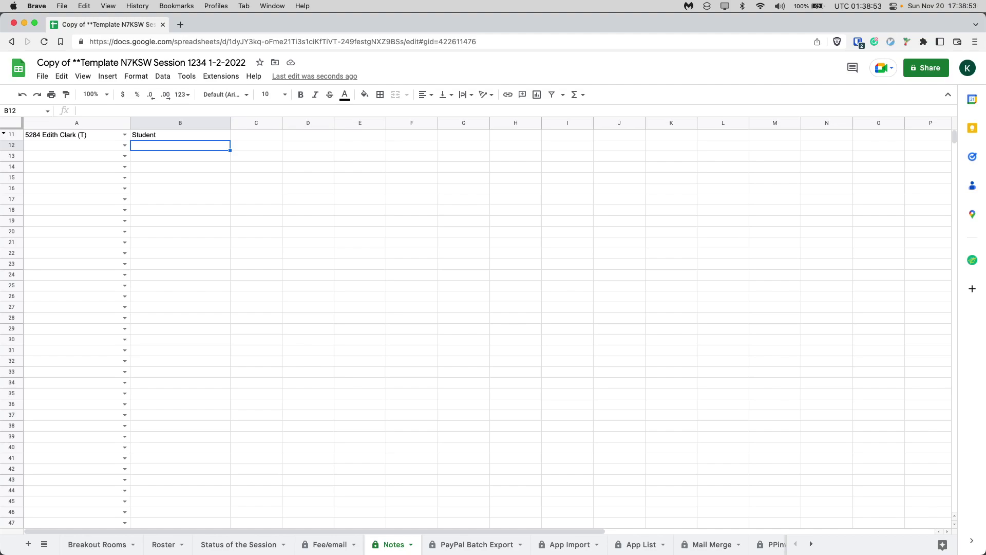
key("alt+Up")
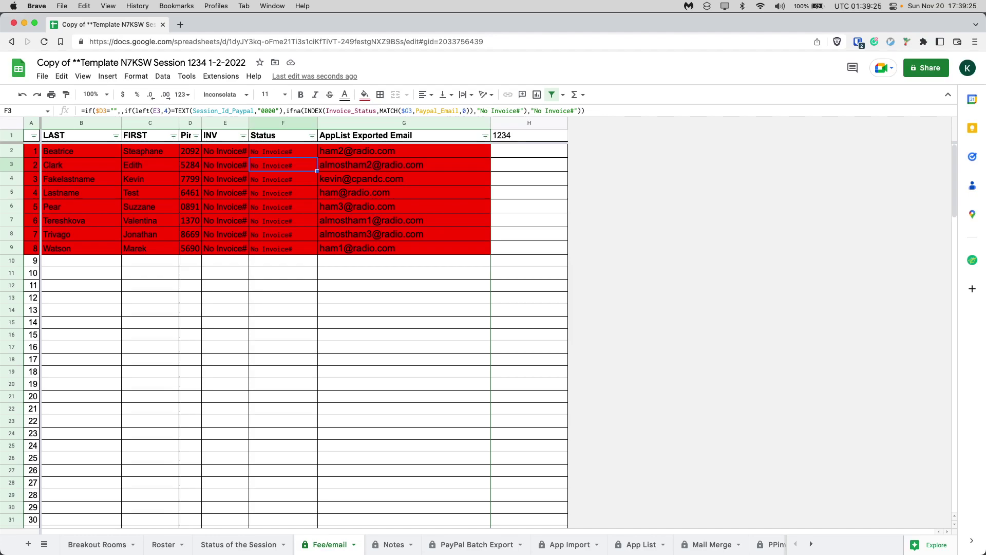
- Examine the INV and Status formulas in rows 2 to 4 of Fee/email, along with the row 3 applicant's details
key("Up")
key("Left")
key("Left")
key("Left")
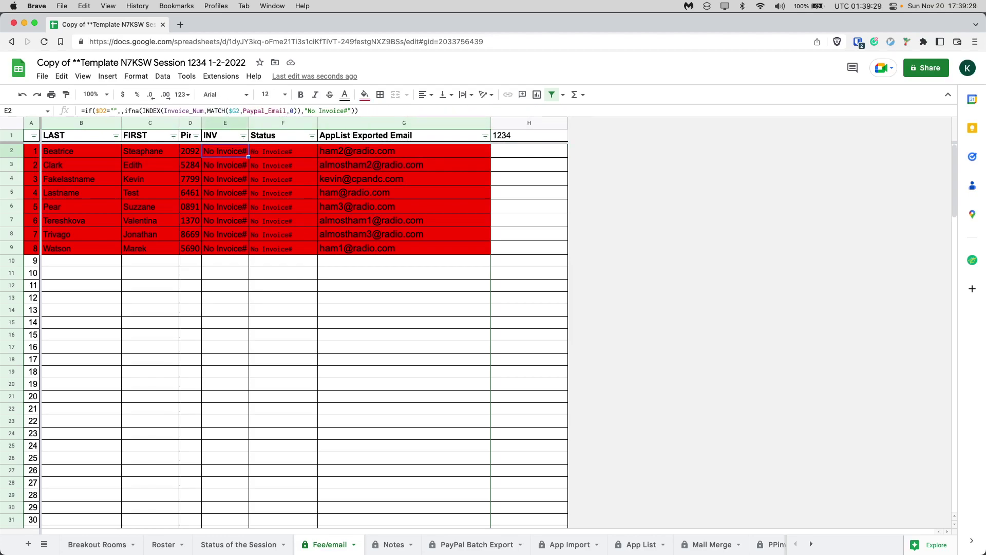
left_click(283, 165)
left_click(150, 165)
left_click(190, 165)
left_click(529, 165)
left_click(403, 165)
left_click(283, 164)
left_click(283, 179)
left_click(284, 165)
left_click(283, 179)
left_click(283, 164)
left_click(283, 178)
left_click(283, 165)
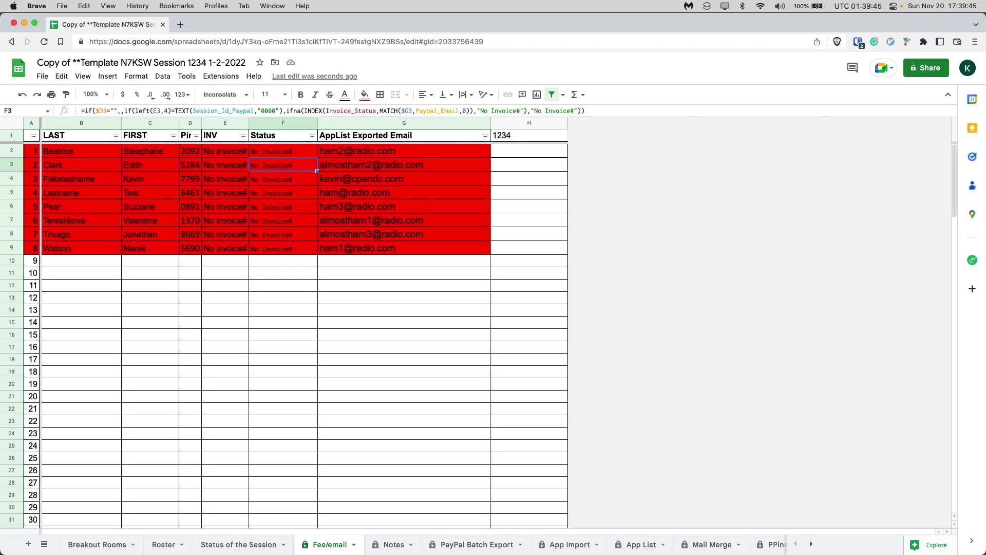
- Look over PayPal Batch Export and compare the PPinvoice sheet with the Status column on Fee/email
left_click(503, 553)
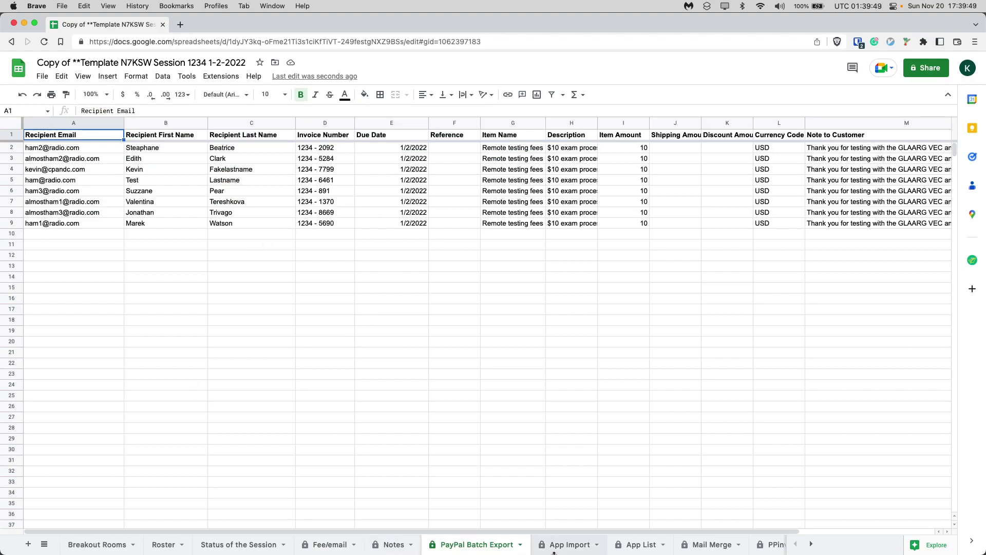
scroll(565, 544, "right", 2)
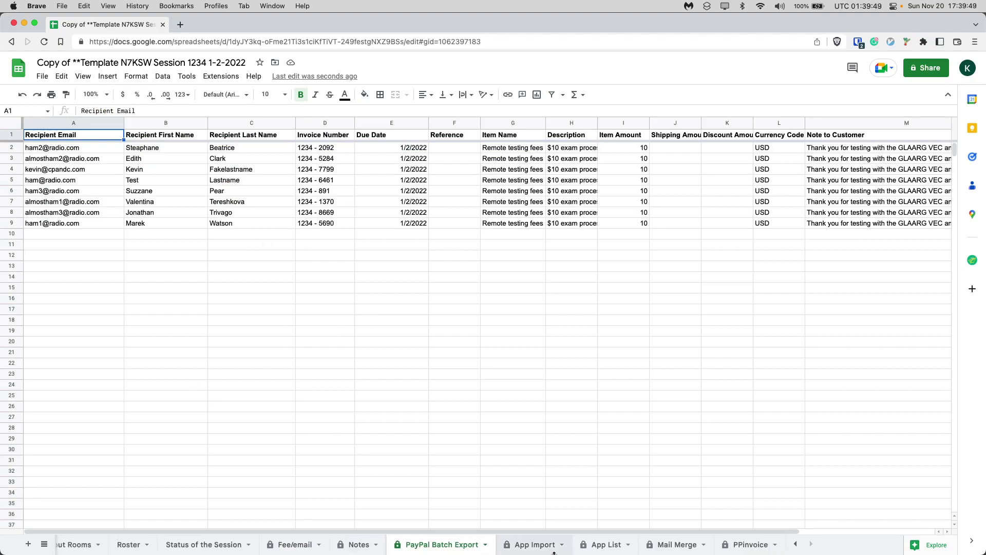
left_click(726, 551)
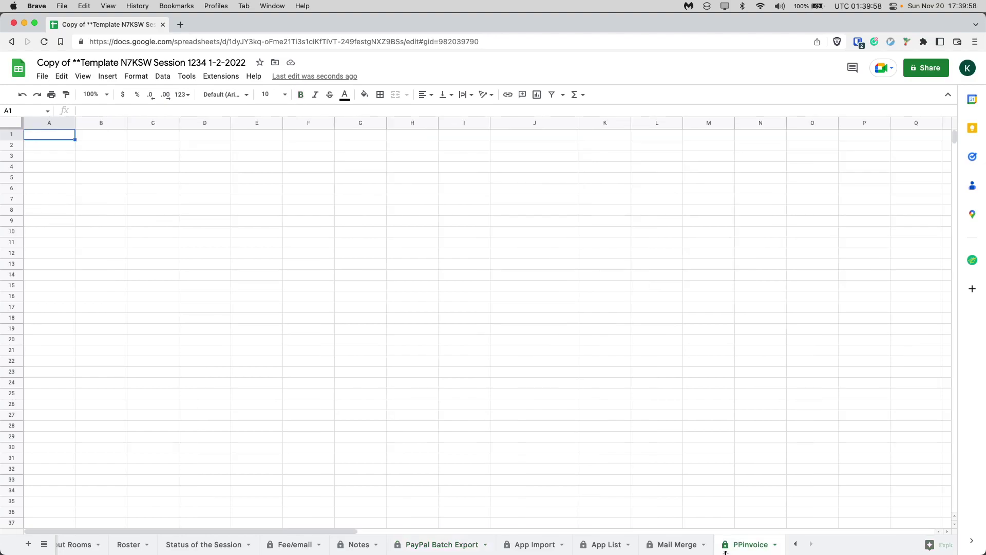
left_click(255, 264)
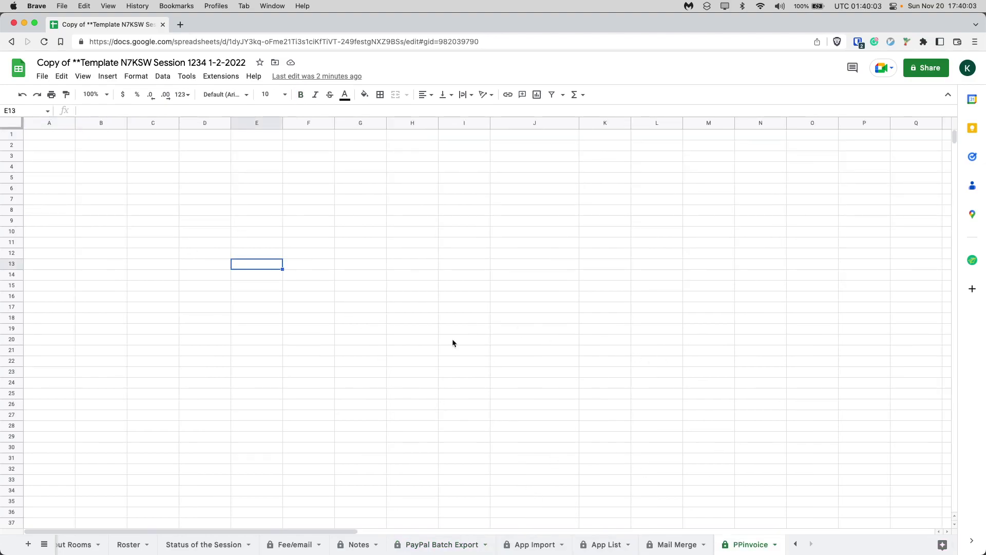
left_click(287, 546)
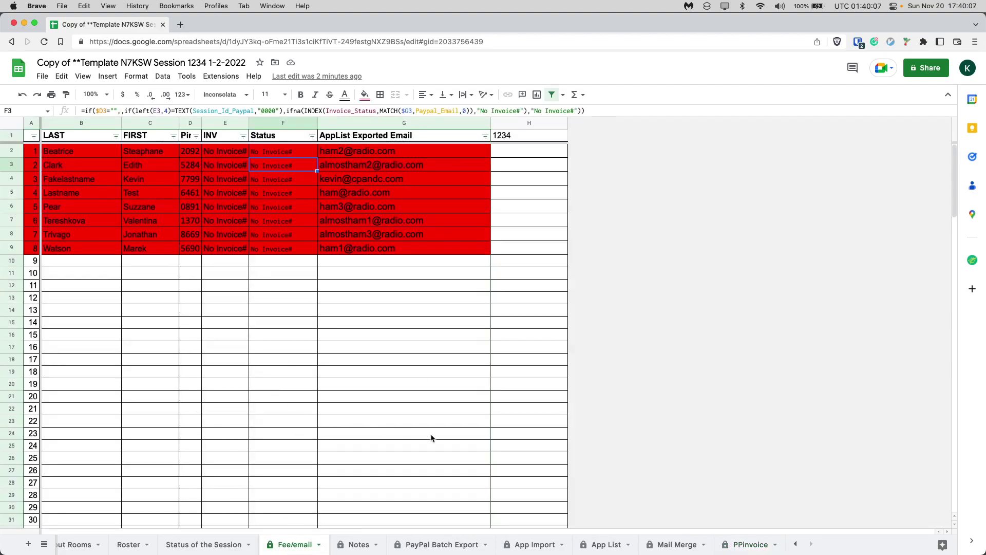
left_click(762, 551)
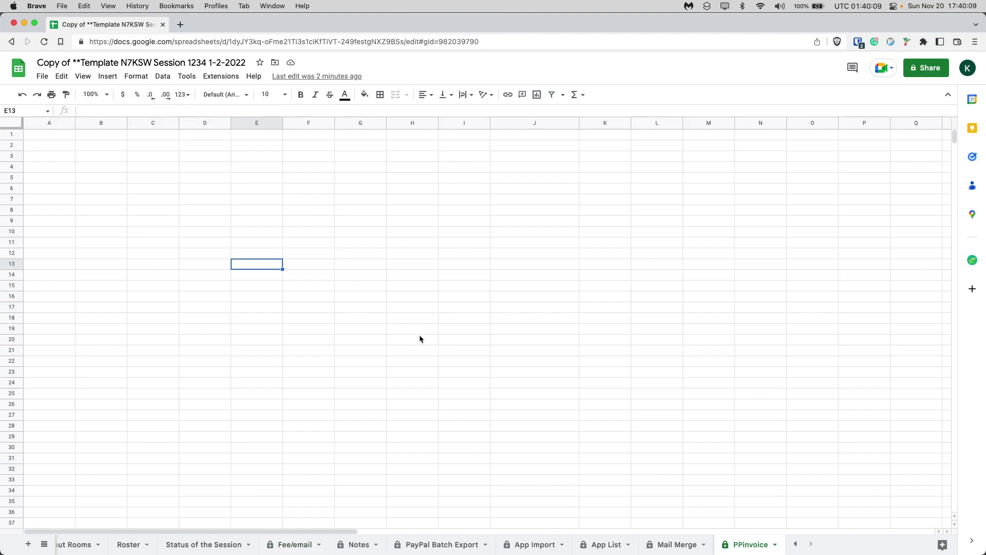
left_click(409, 285)
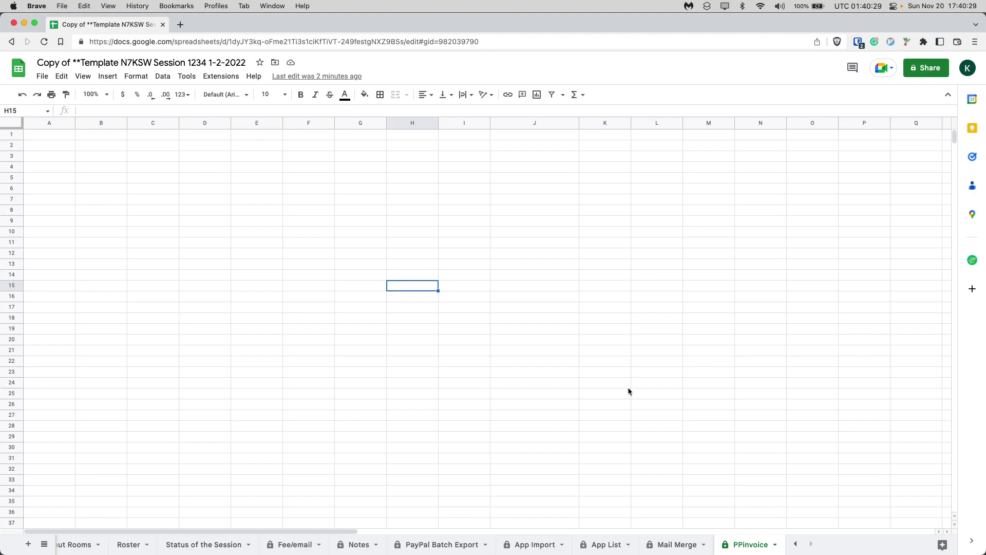
- Set the Status of the applicant in row 3 of the Fee/email sheet to Waived
left_click(302, 548)
left_click(750, 545)
left_click(298, 545)
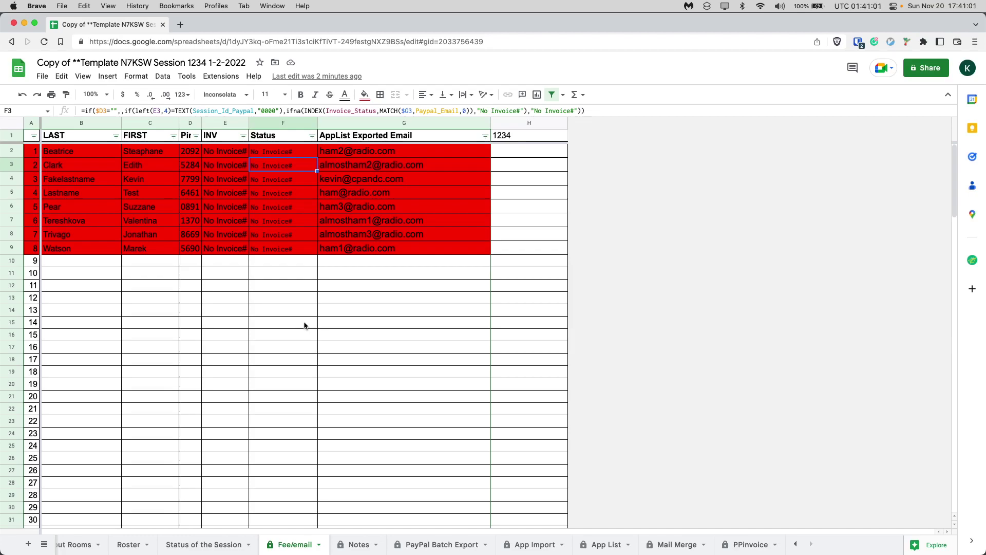
type("Wai")
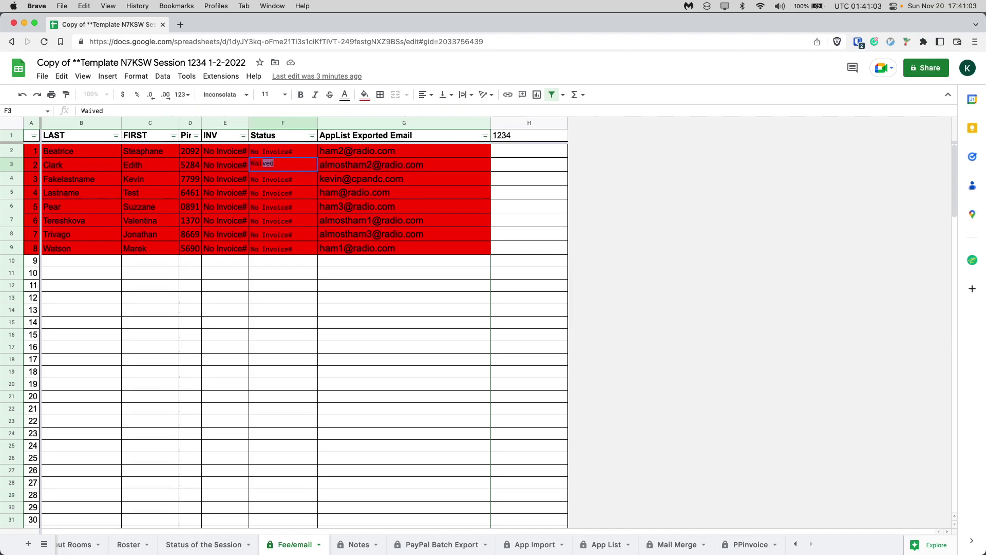
key("Return")
key("Down")
key("Down")
key("Down")
key("Down")
key("Down")
key("Down")
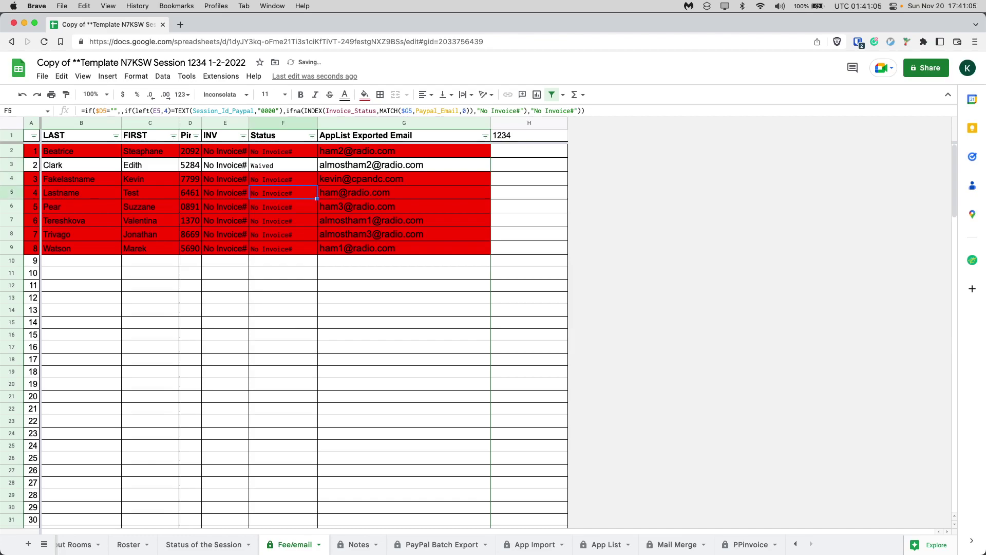
- Set the first applicant's Status in F2 to Paid and undo both the Paid and Waived entries
left_click(283, 151)
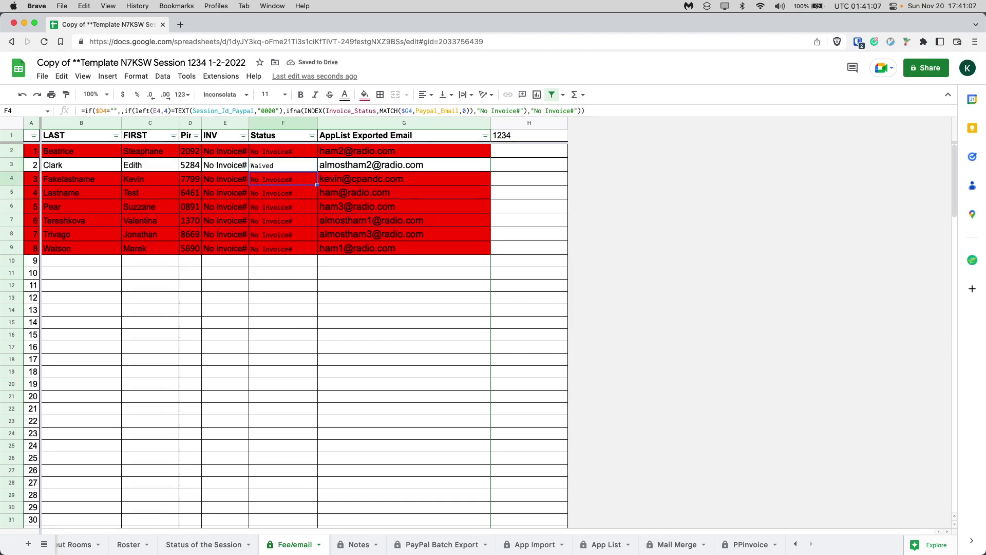
type("Paid")
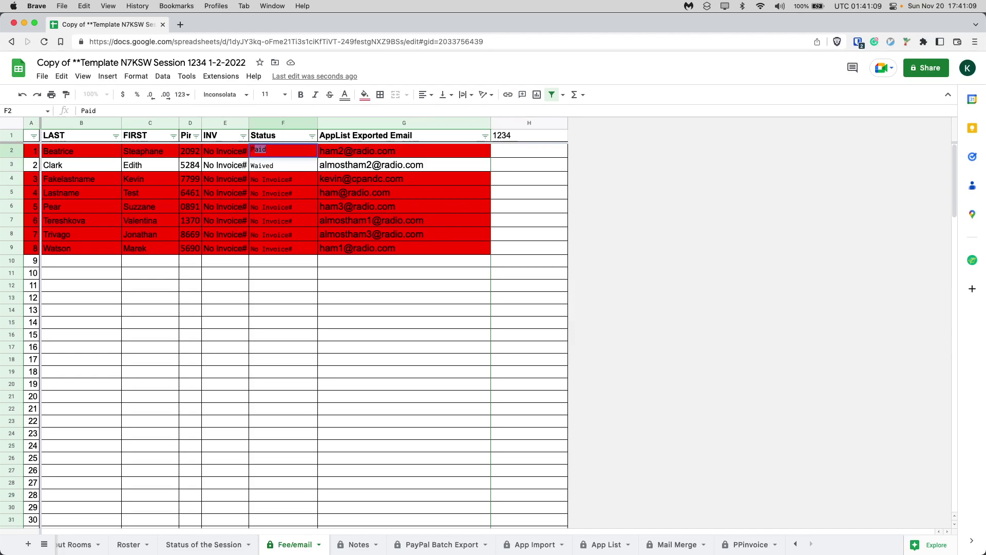
key("Return")
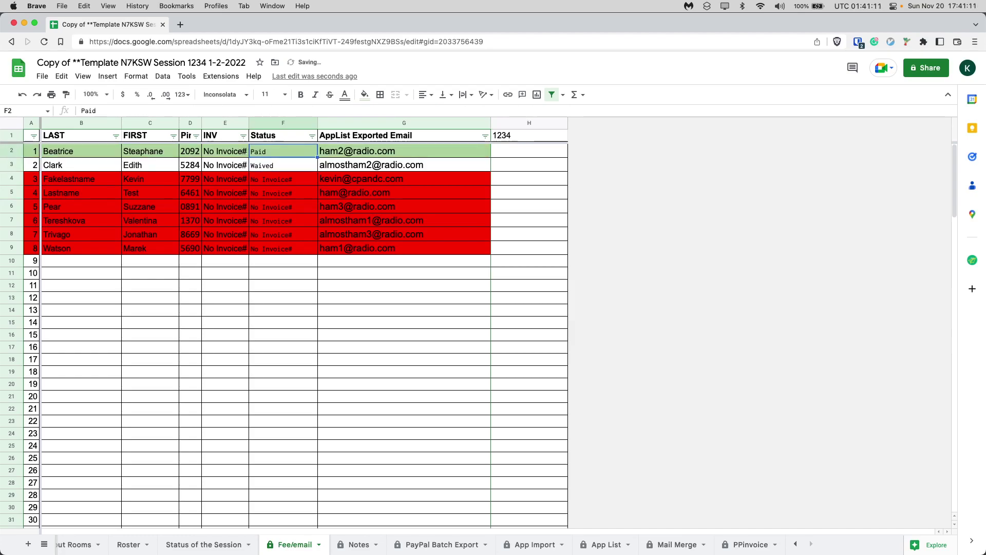
key("super+z")
key("super+z")
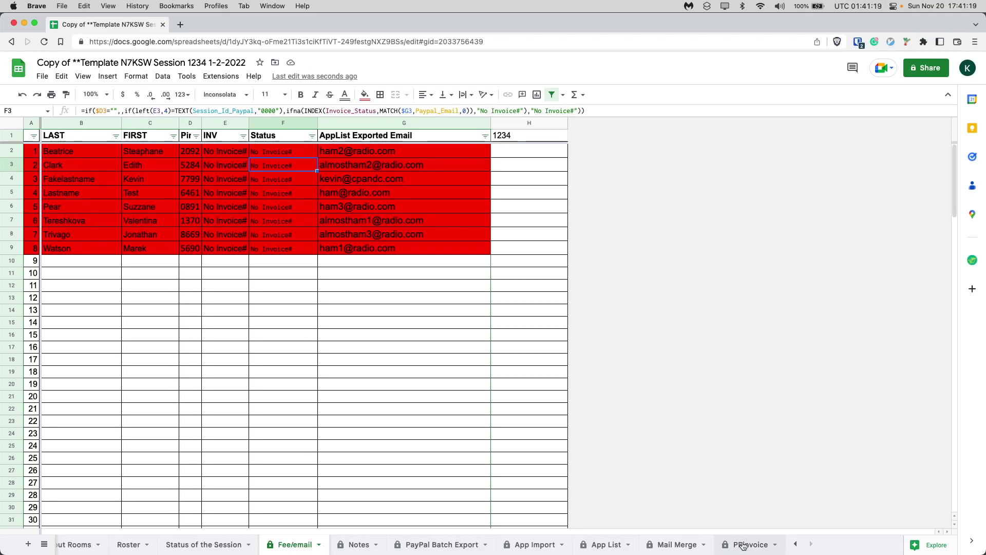
- Look over the Notes column on the Roster sheet, along with the Breakout Rooms and App Import sheets
left_click(129, 544)
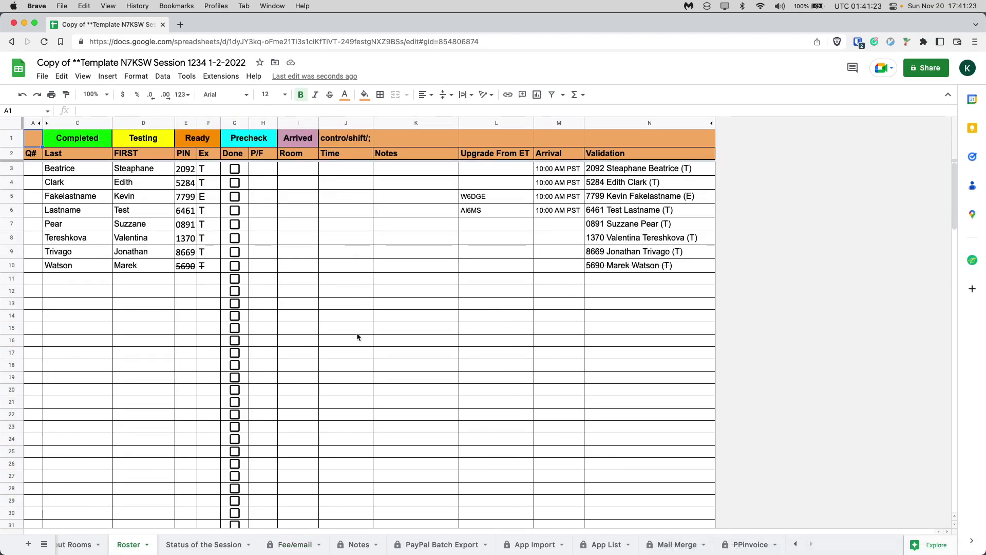
left_click(404, 196)
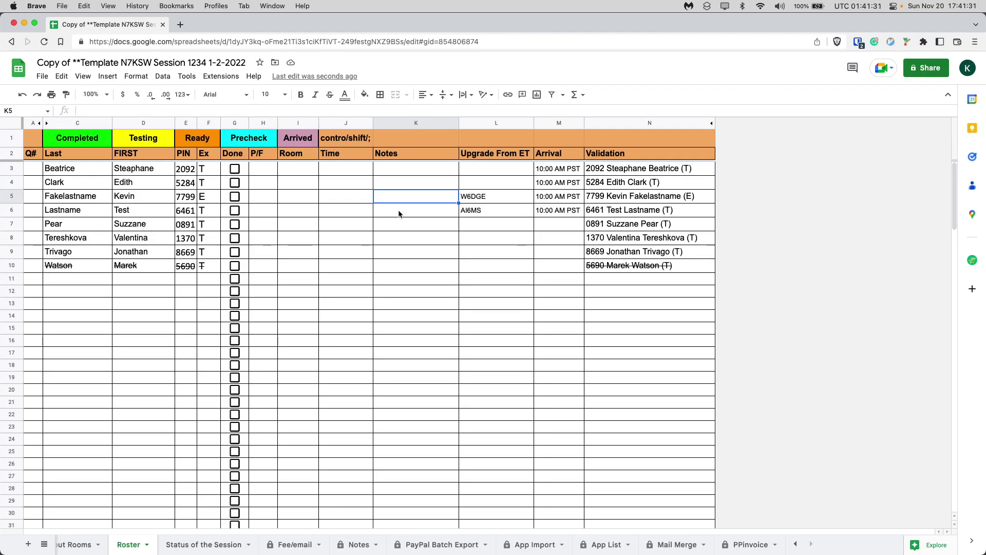
left_click(437, 254)
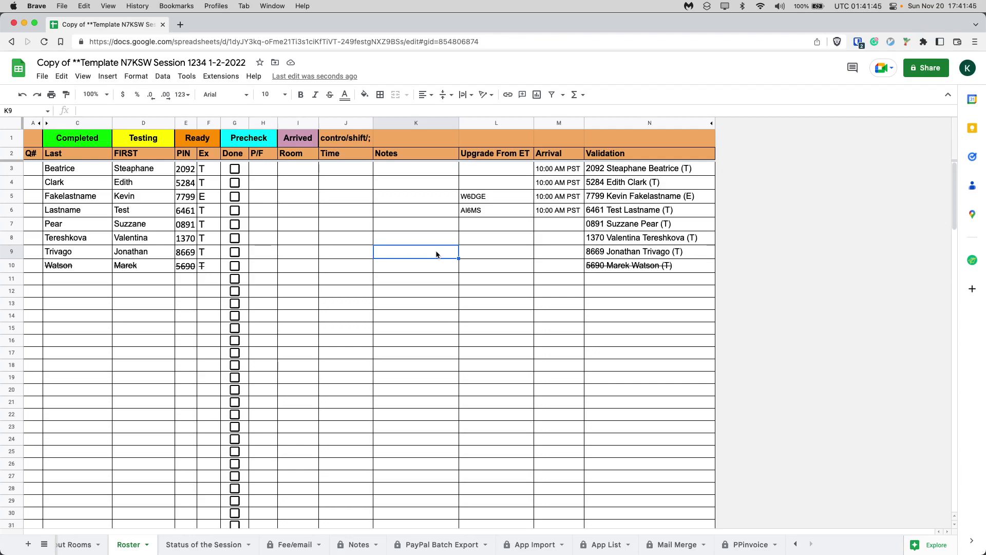
left_click(77, 544)
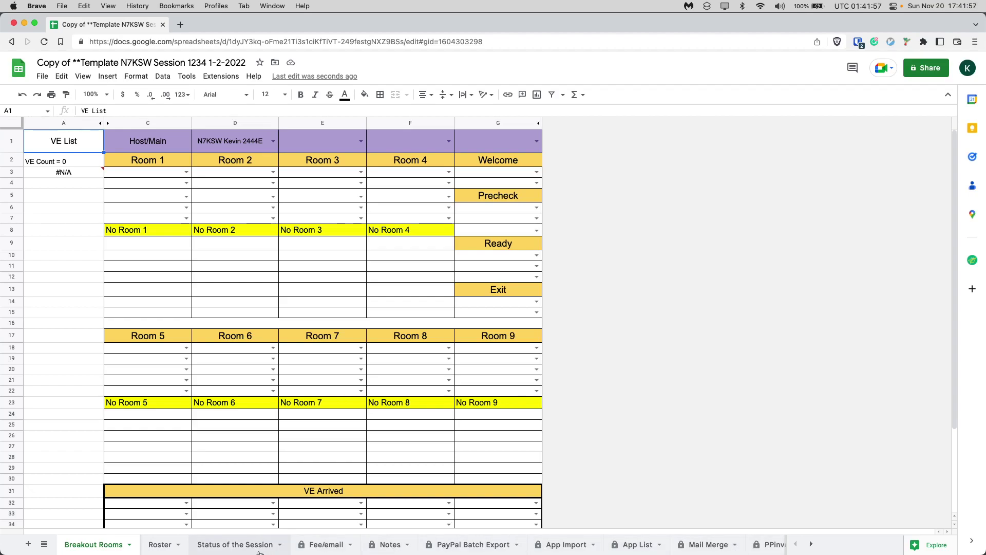
left_click(571, 545)
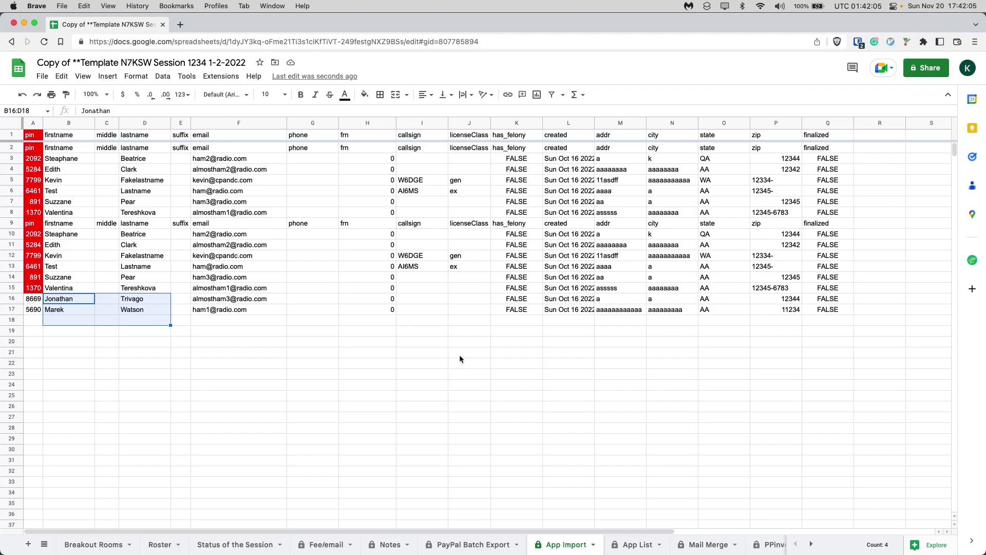
- Enter 11:00 AM PST as the Arrival Time in M10 of the Mail Merge sheet
left_click(709, 543)
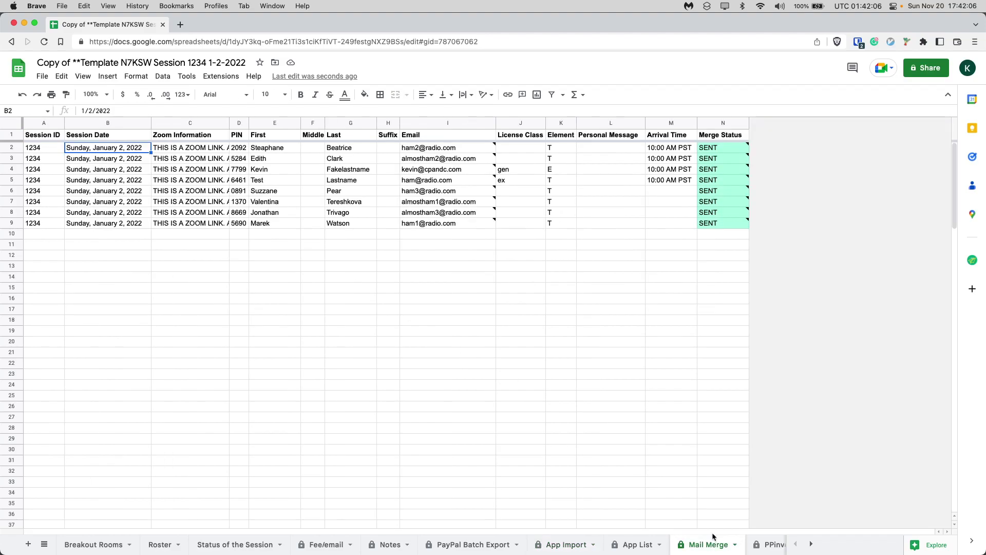
left_click(675, 176)
left_click(679, 235)
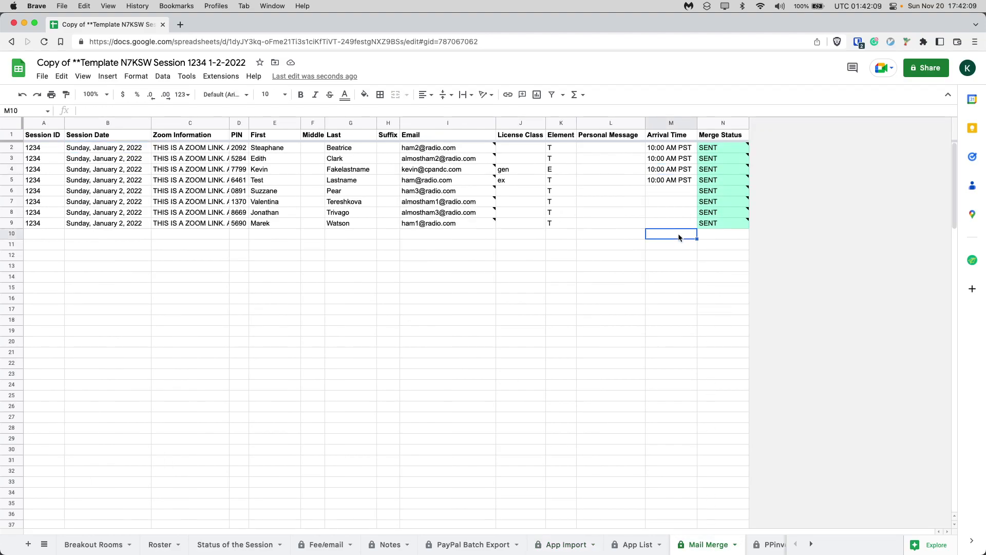
type("11:00 AM PST")
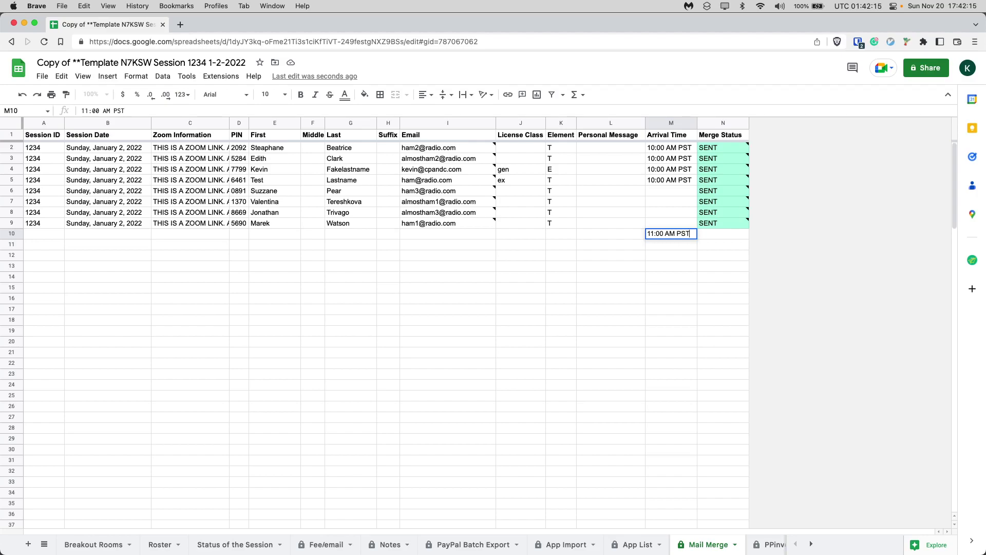
key("Return")
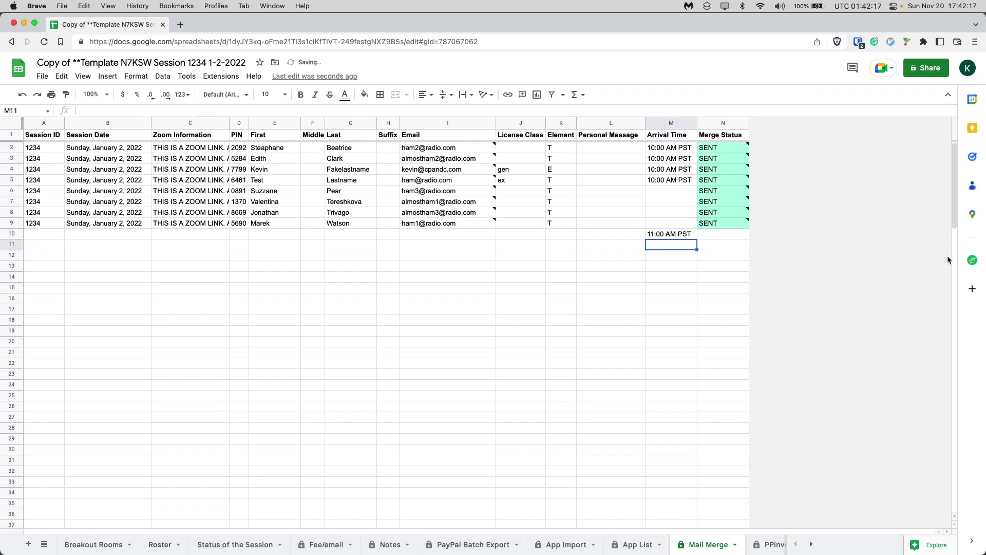
- Mark the Merge Status cell N10 with x and clear the mark again
mouse_move(706, 218)
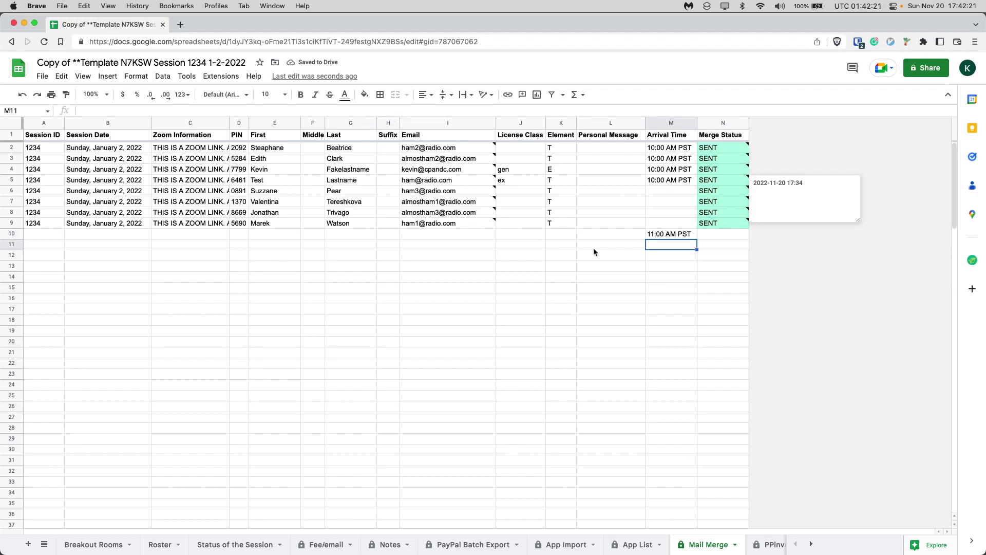
left_click_drag(707, 236, 122, 236)
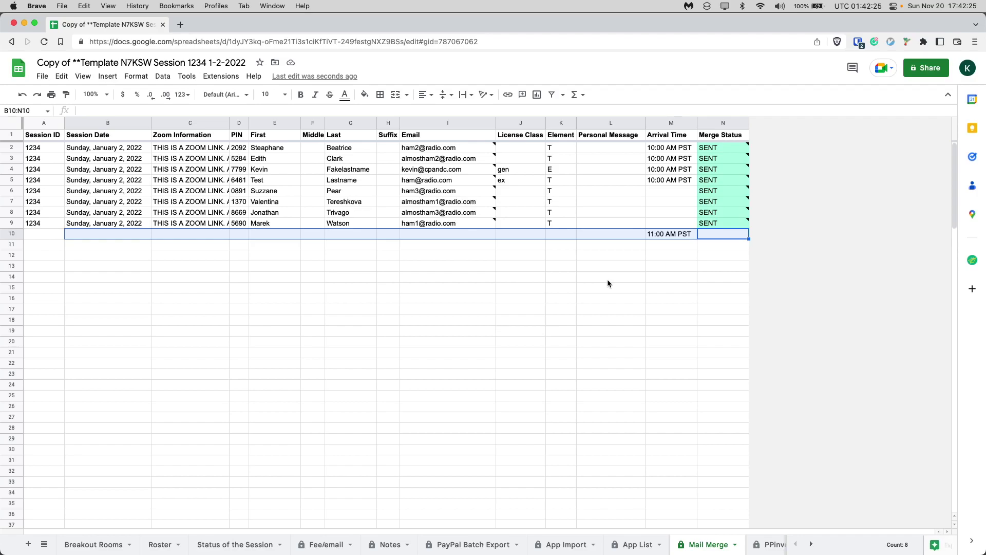
left_click(722, 238)
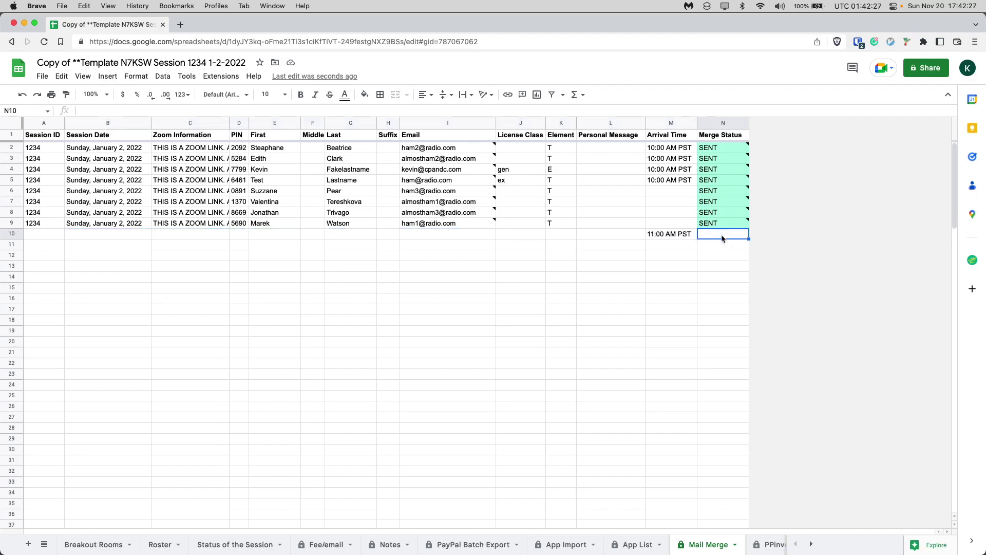
type("z")
type("x")
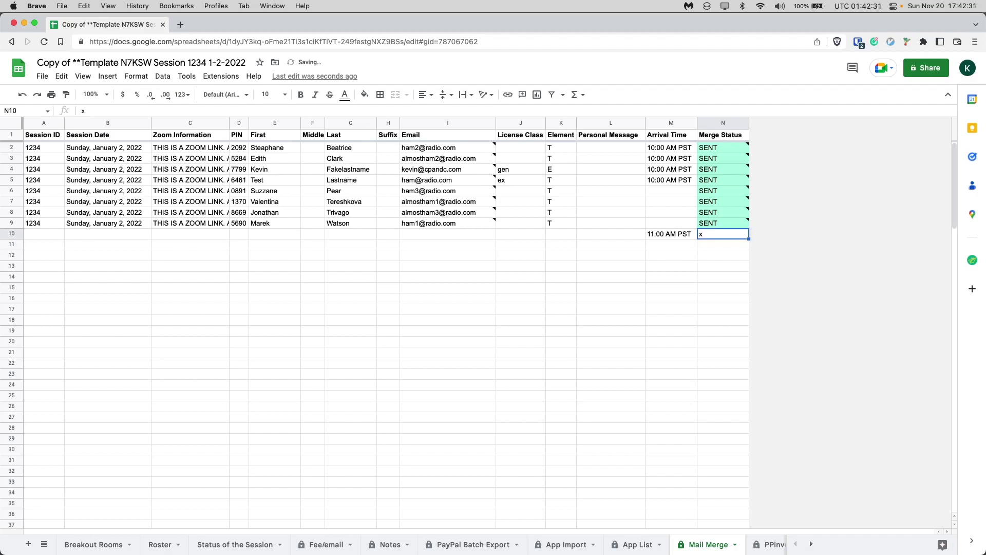
key("Return")
left_click(722, 234)
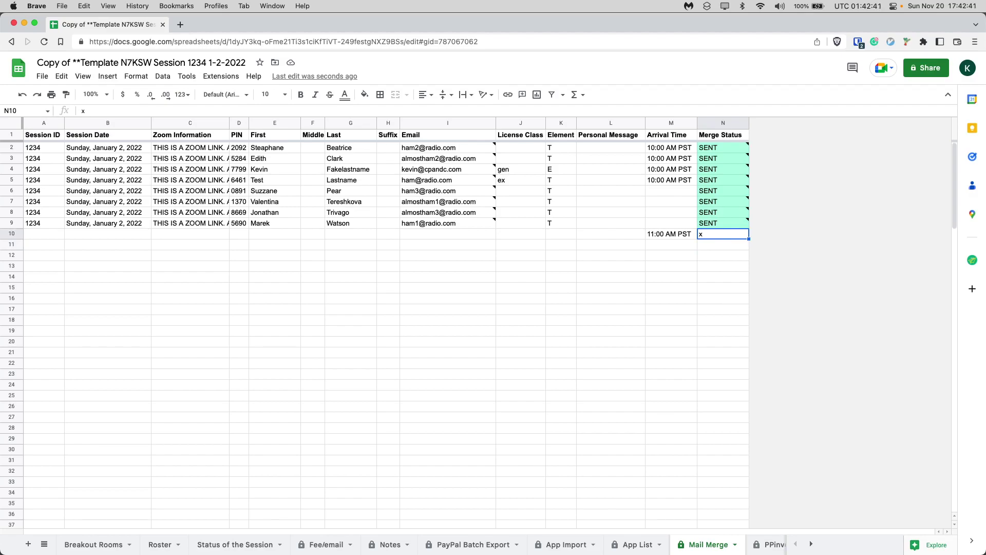
key("Delete")
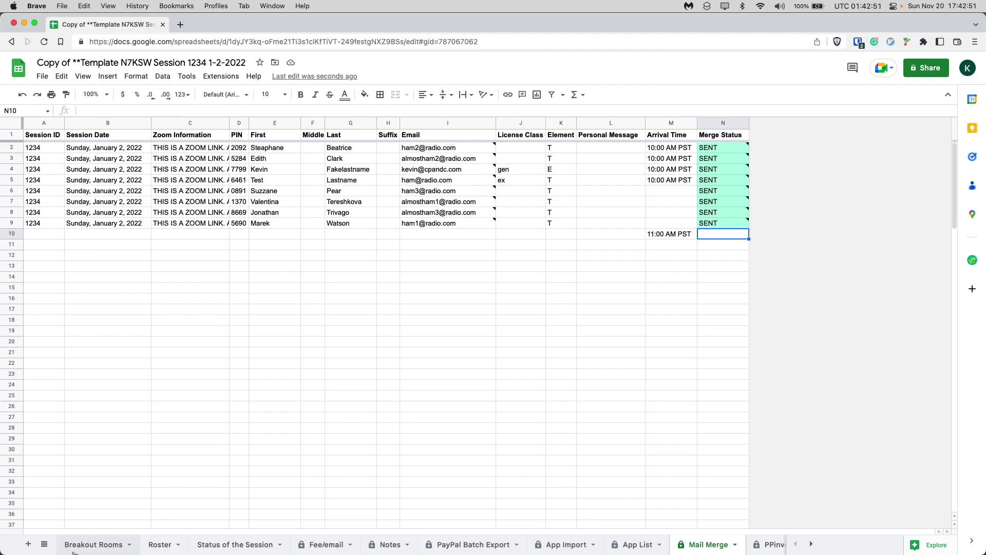
- Check the list of all sheets and hide the Fee/email and Notes sheets
left_click(66, 548)
left_click(44, 544)
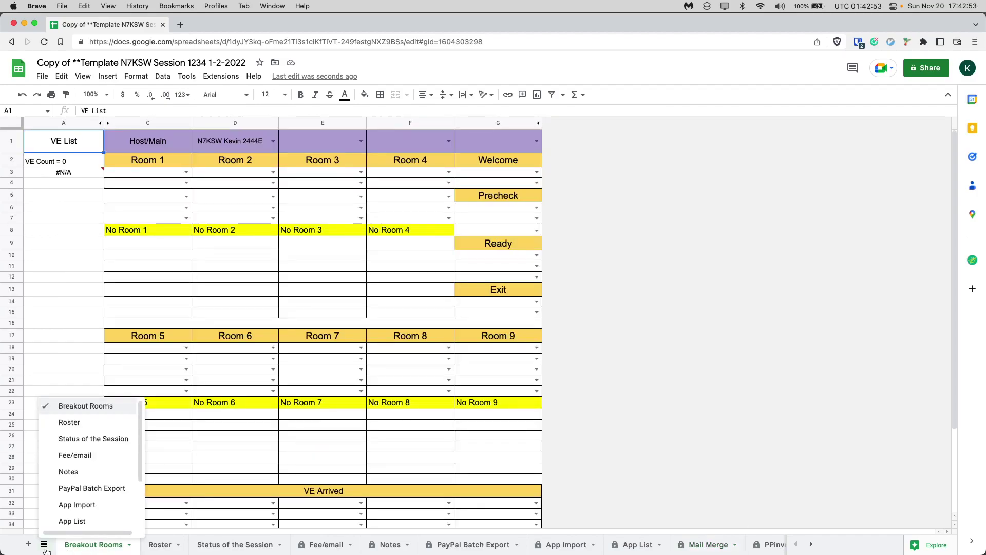
scroll(64, 447, "down", 3)
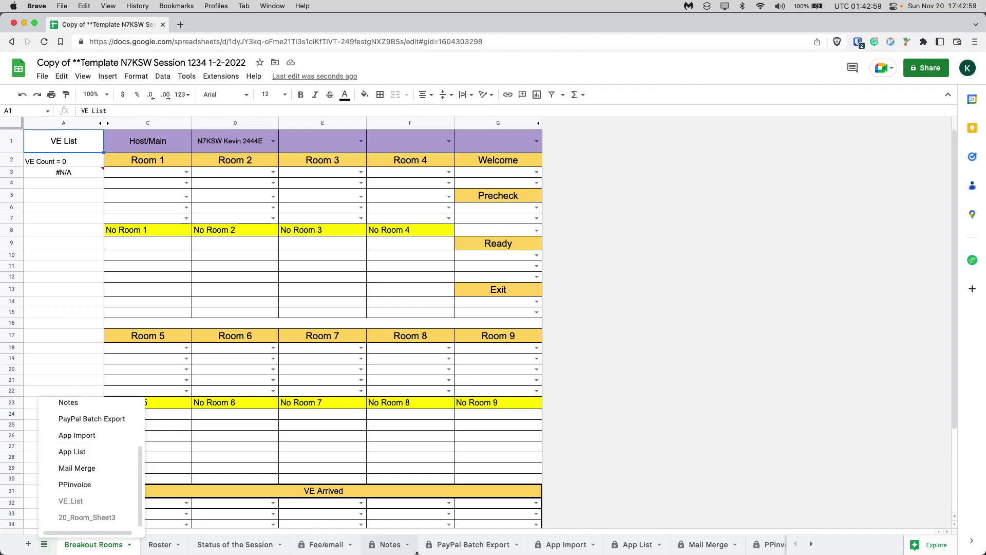
left_click(350, 545)
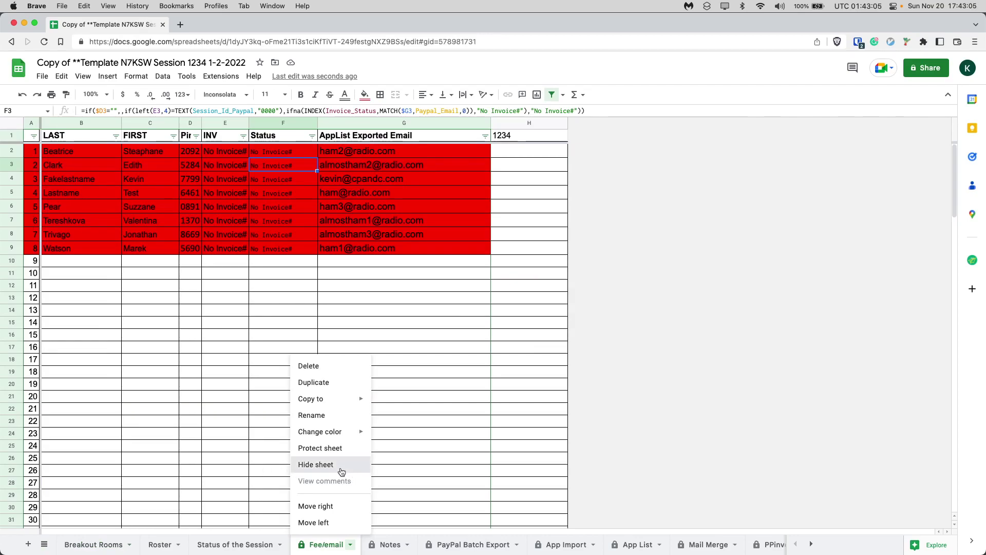
left_click(344, 471)
right_click(333, 551)
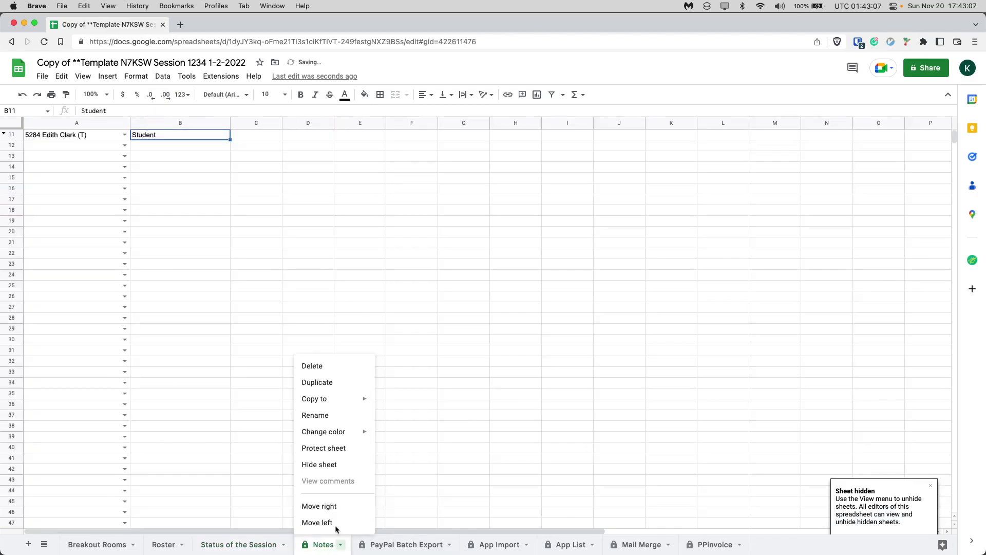
left_click(325, 466)
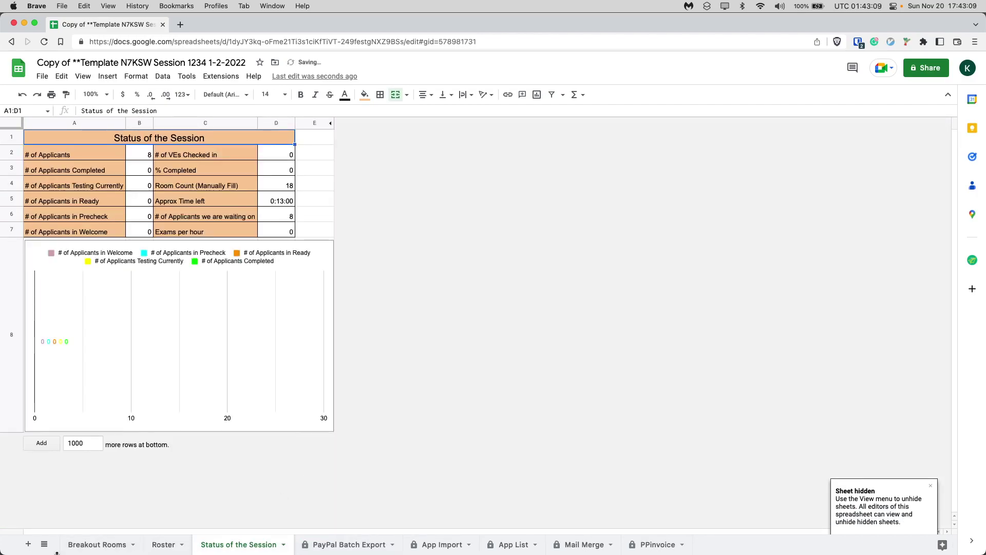
- Unhide the Fee/email sheet and try to add sheet protection to it
left_click(44, 544)
left_click(75, 421)
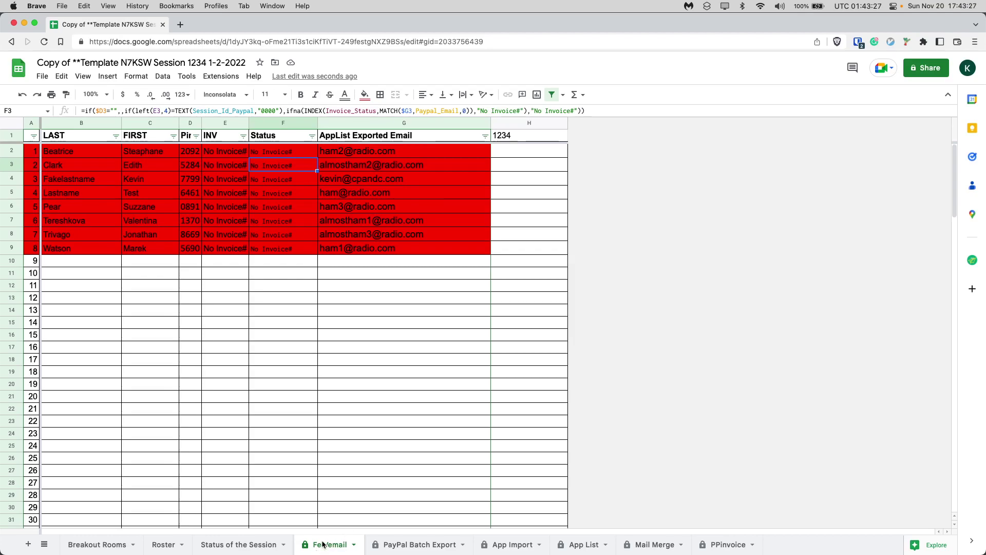
left_click(354, 545)
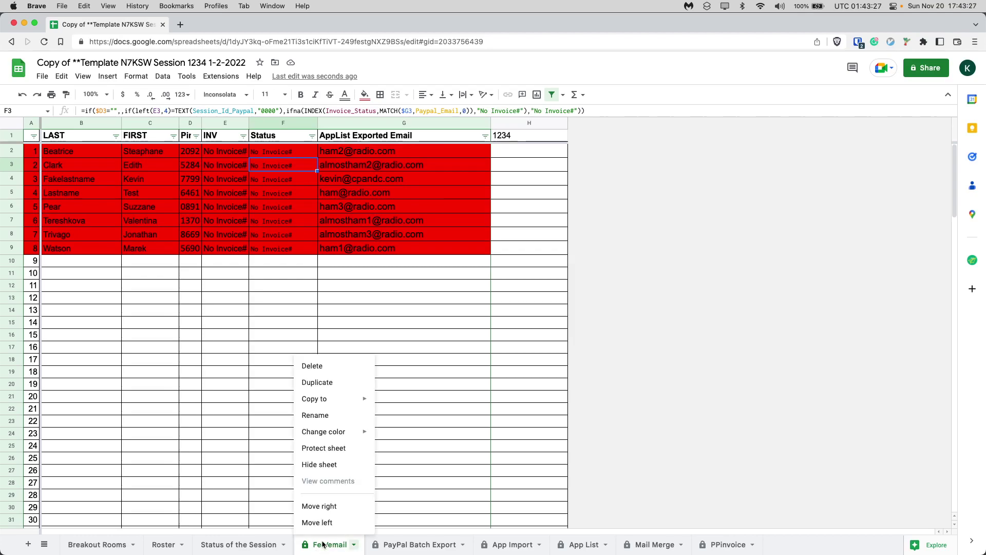
left_click(342, 447)
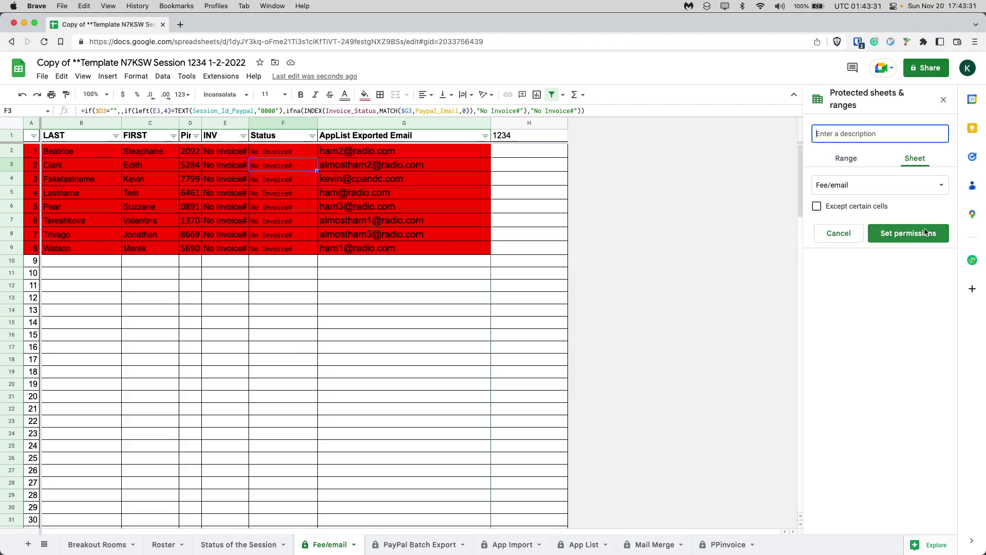
left_click(909, 233)
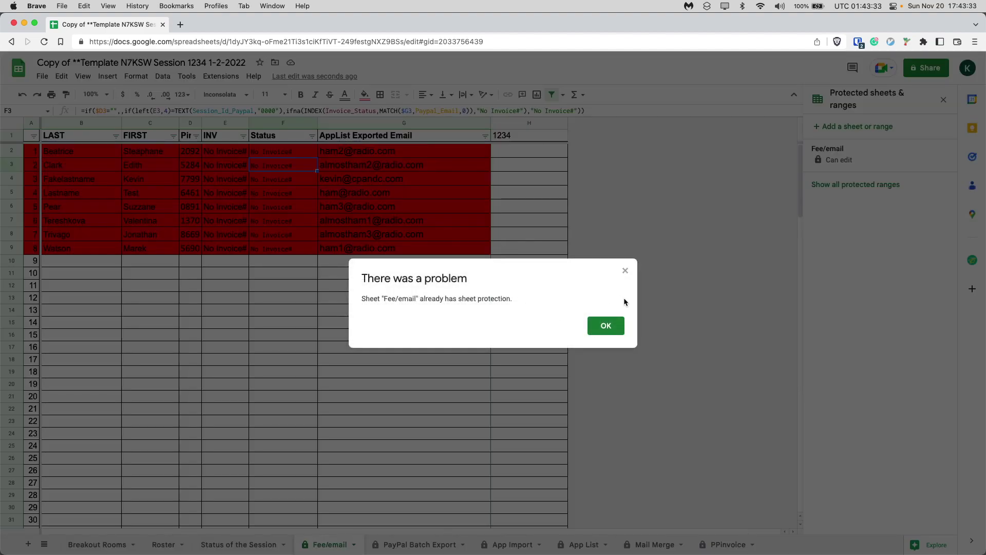
left_click(606, 325)
- Open the existing Fee/email sheet protection and set its editing restriction to Custom, keeping only the owner as editor
left_click(862, 157)
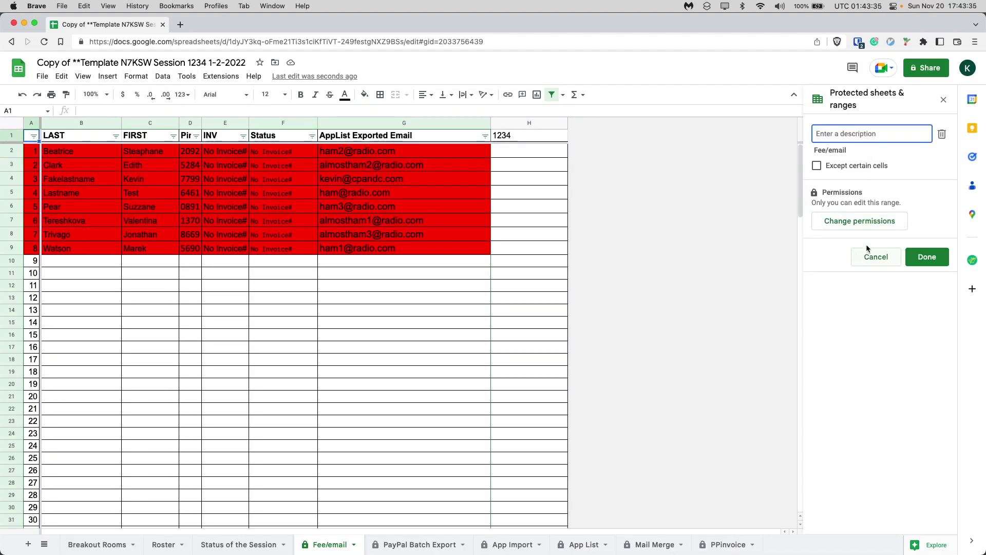
left_click(858, 224)
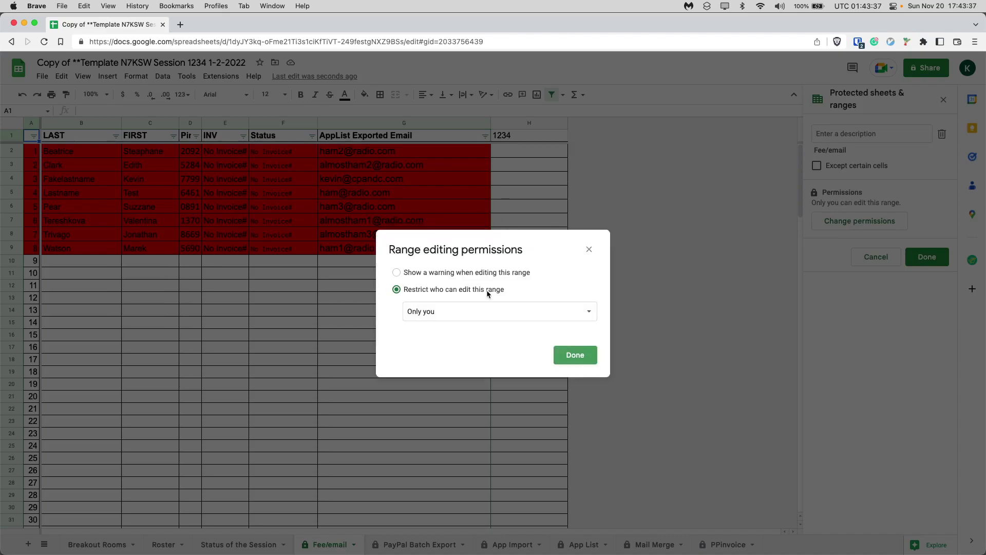
left_click(500, 310)
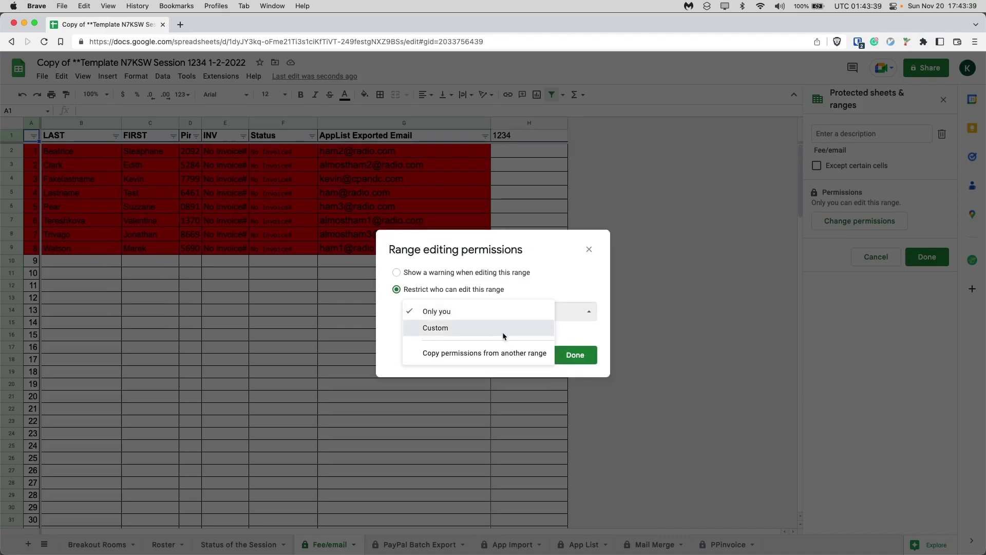
left_click(502, 330)
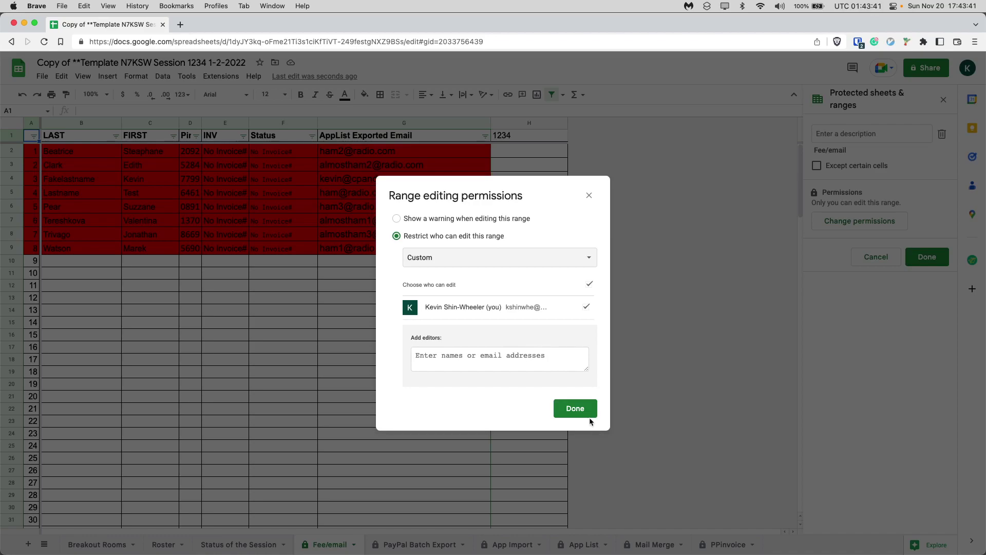
left_click(575, 411)
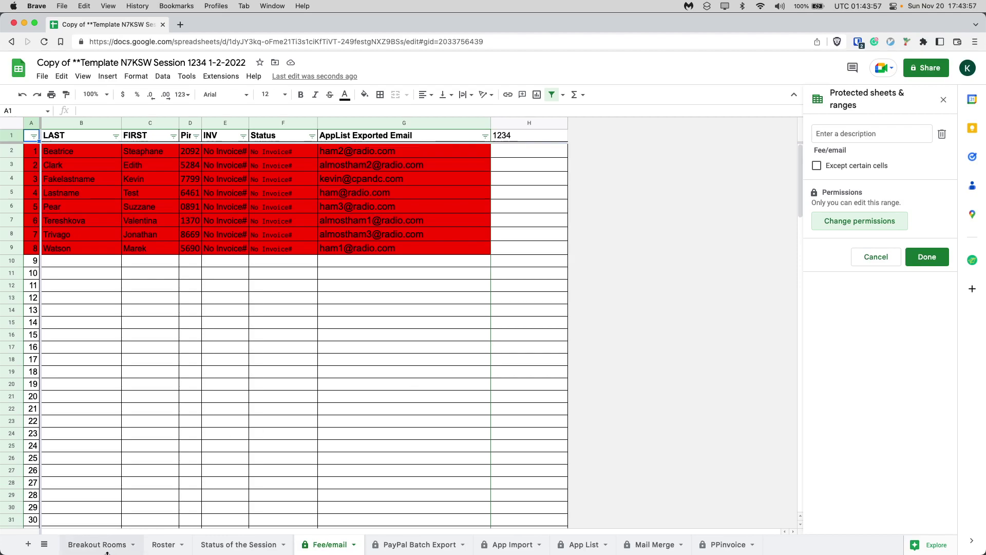
- Unhide the VE_List sheet
left_click(45, 544)
scroll(66, 430, "down", 2)
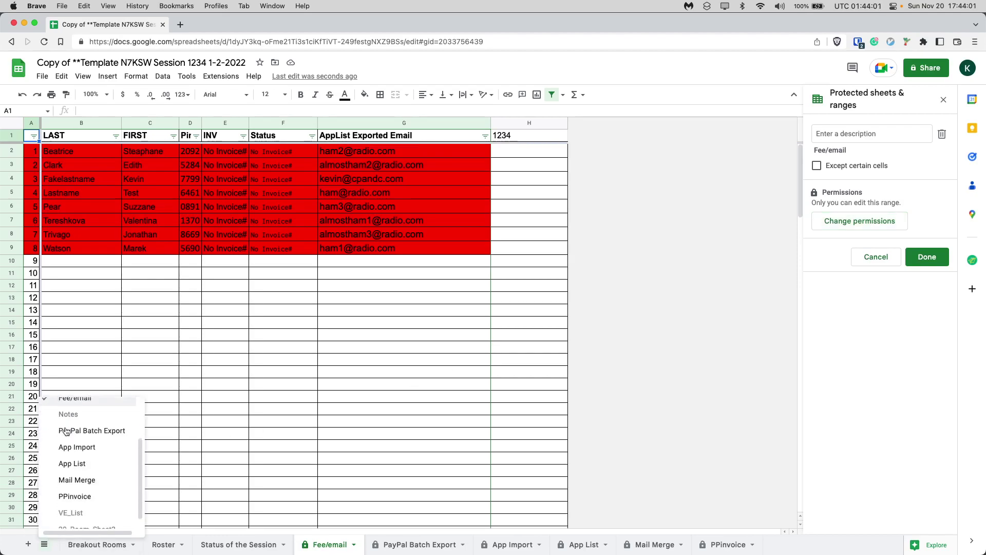
left_click(88, 508)
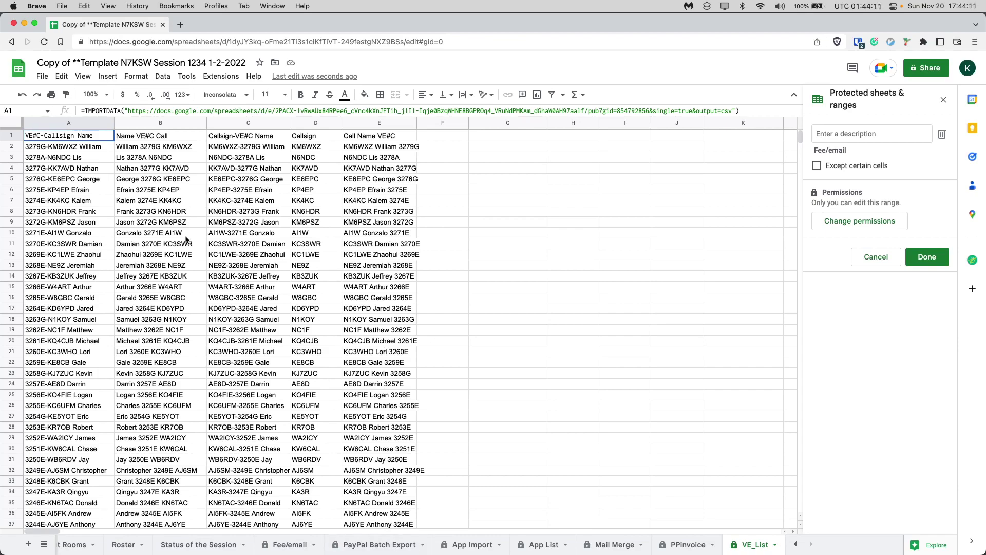
- Enter a VE from the number suggestion in Room 1 cell C3 of the Breakout Rooms sheet, and undo the entry
left_click(79, 545)
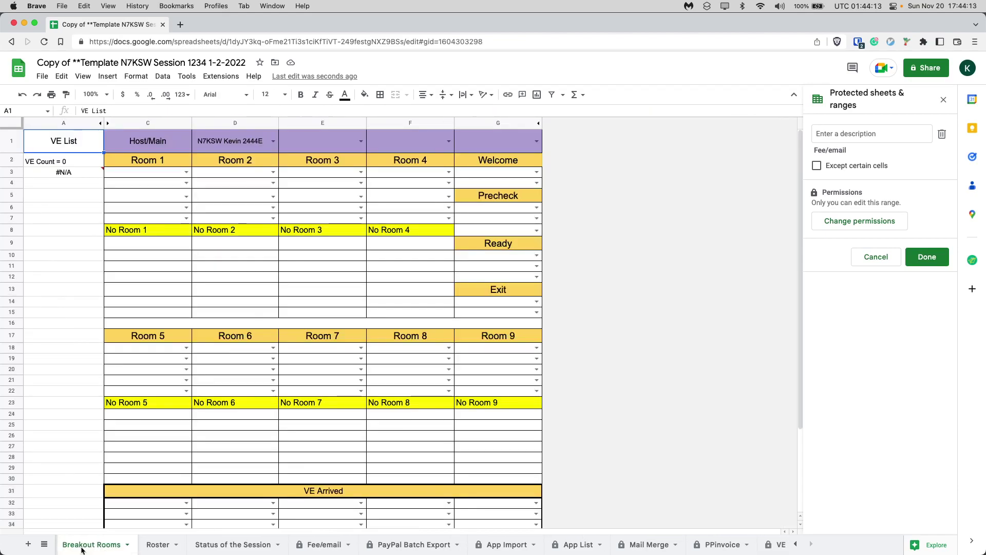
left_click(173, 177)
type("2444")
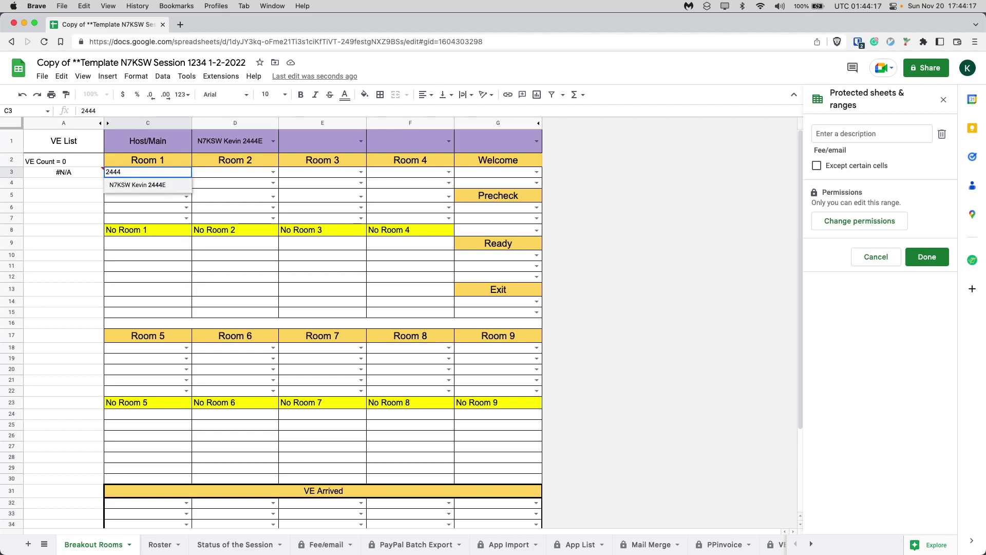
key("Return")
key("super+z")
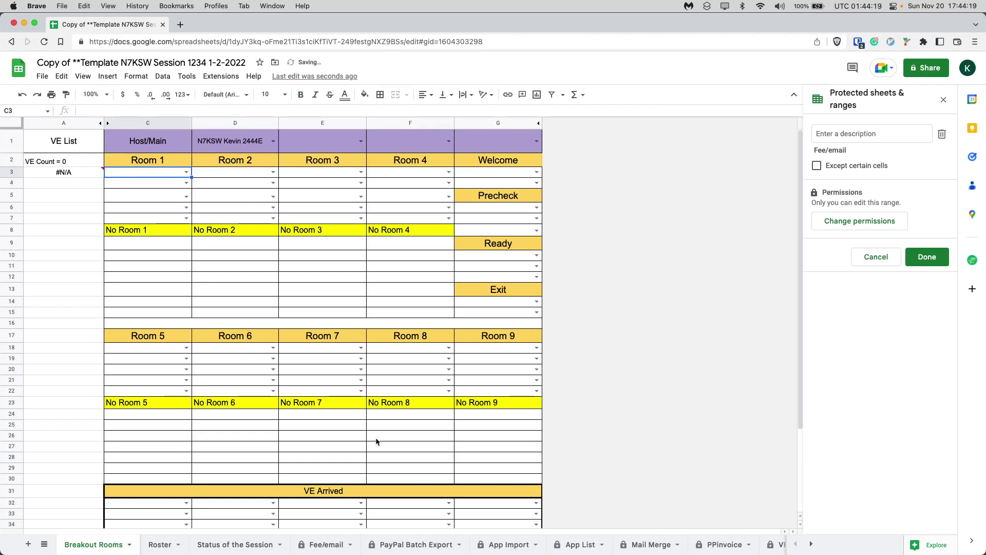
- Review the VE_List sheet and examine the error in A3 of the Breakout Rooms sheet
left_click(773, 544)
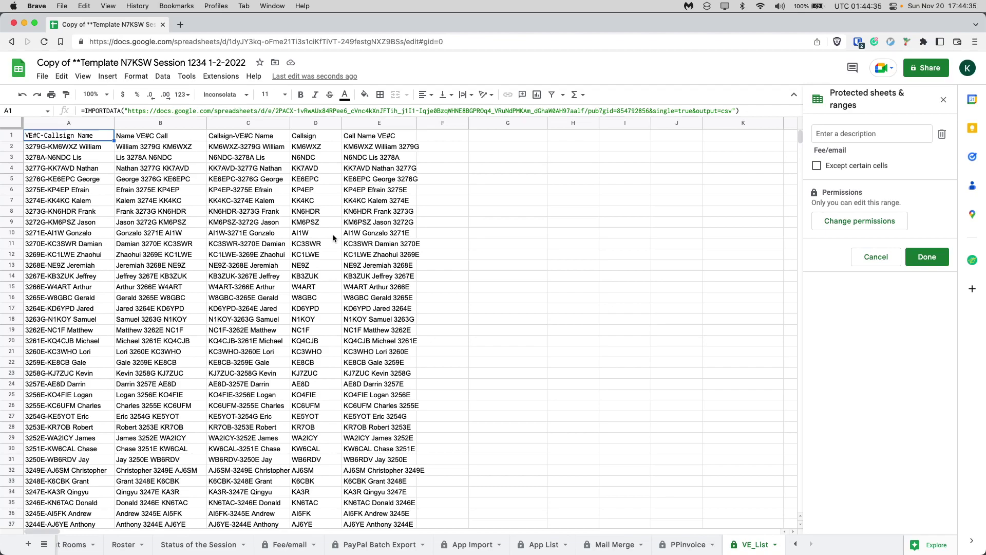
left_click(77, 544)
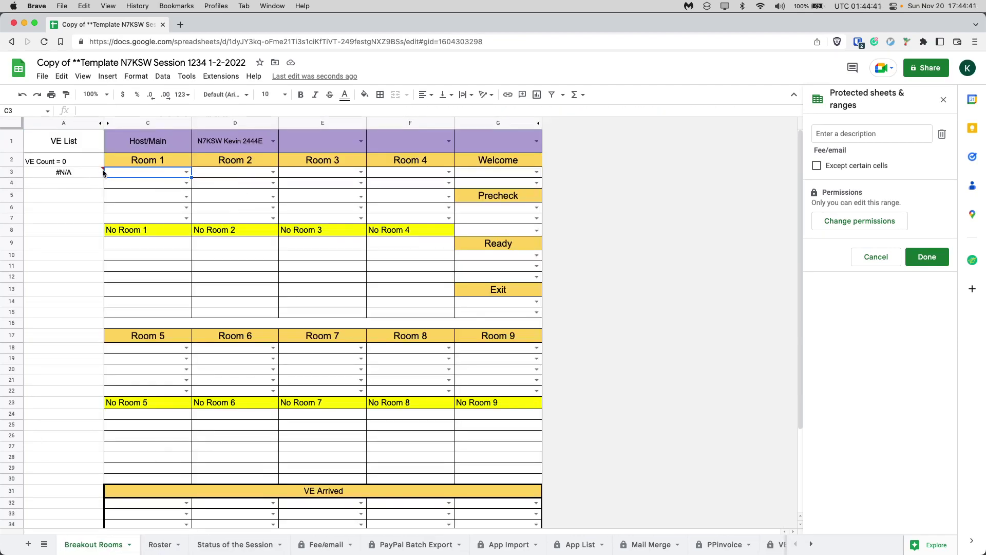
mouse_move(102, 172)
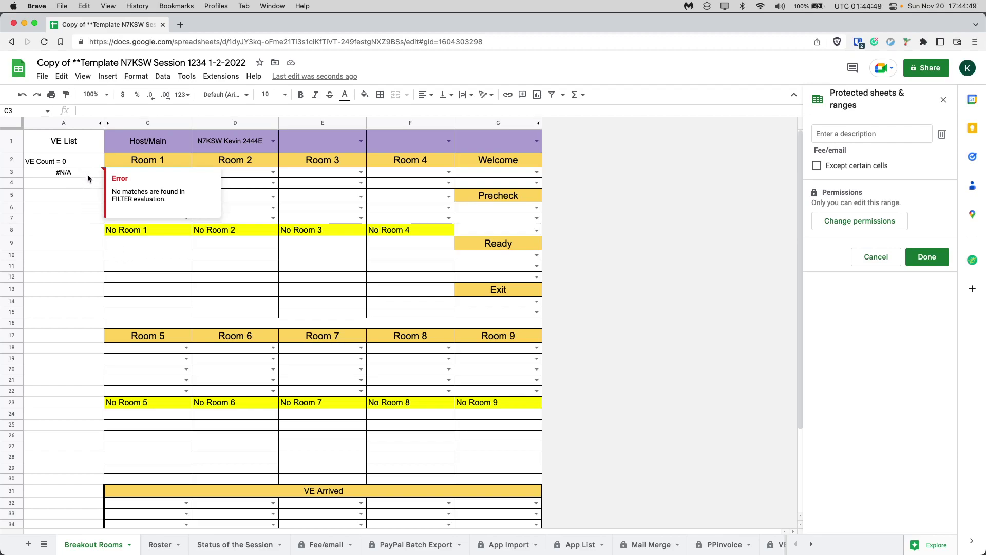
scroll(706, 545, "right", 3)
- Copy the whole IMPORTDATA formula from A1 of the VE_List sheet and clear the cell
left_click(752, 544)
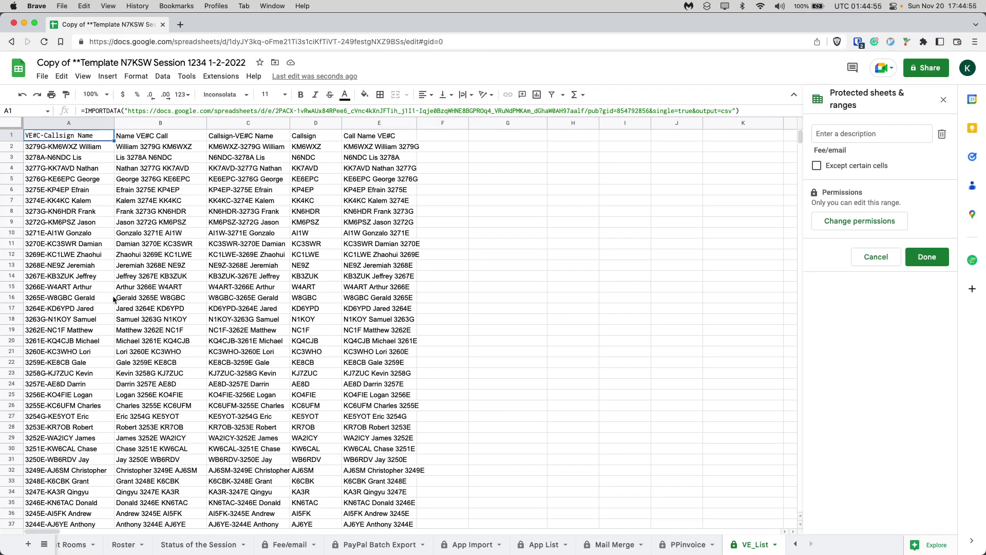
key("Return")
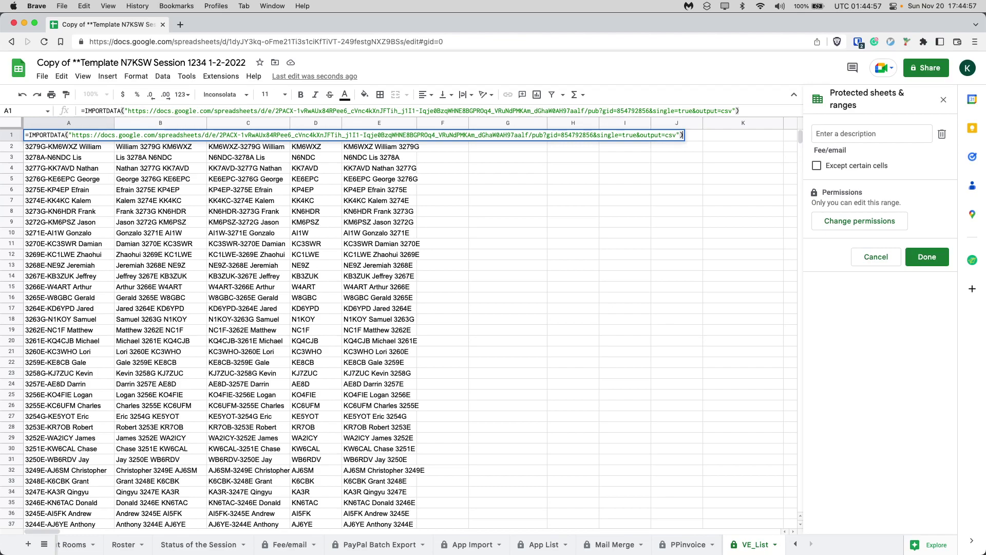
key("super+a")
key("super+c")
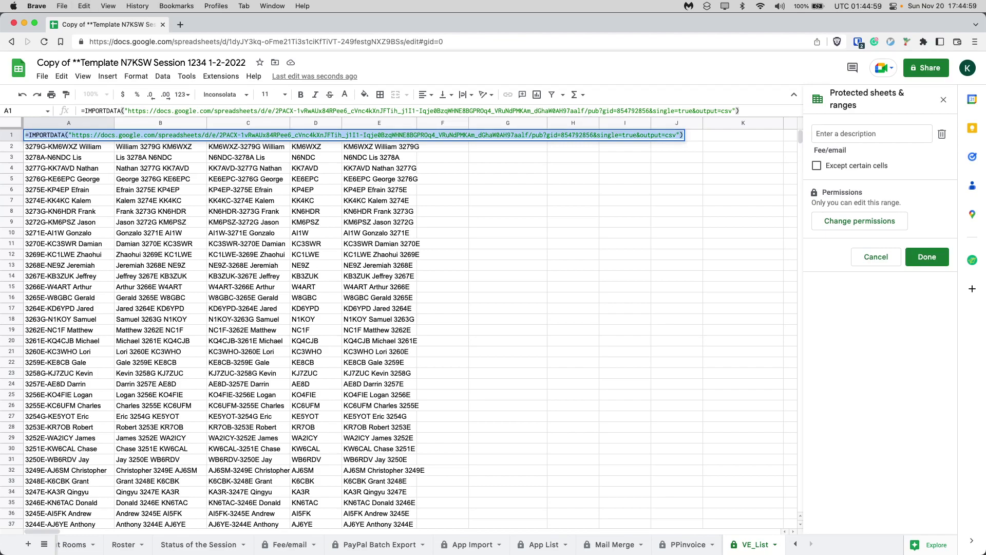
key("BackSpace")
key("Return")
- Paste the copied IMPORTDATA formula back into A1 of VE_List to reload the imported list
left_click(68, 134)
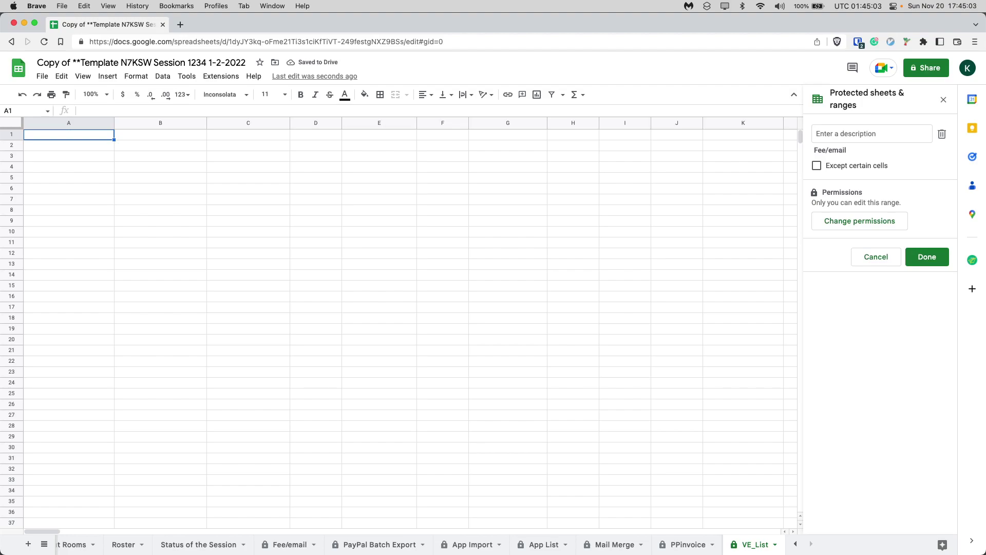
key("Return")
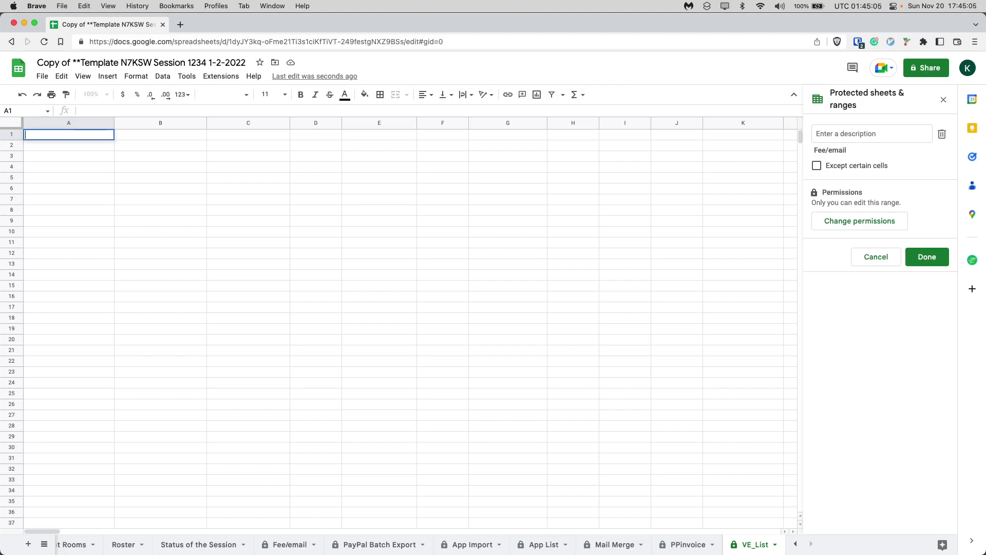
key("super+v")
key("Return")
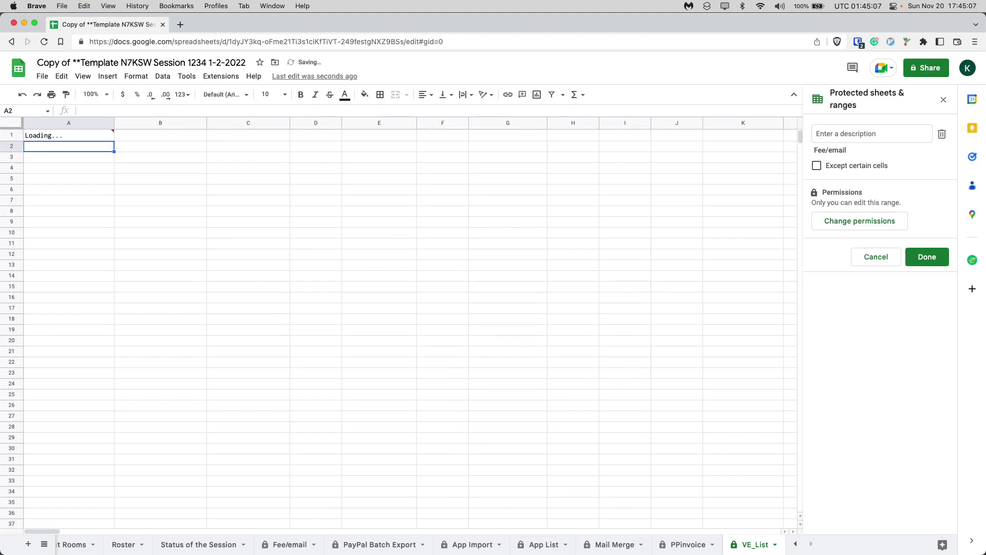
left_click(68, 135)
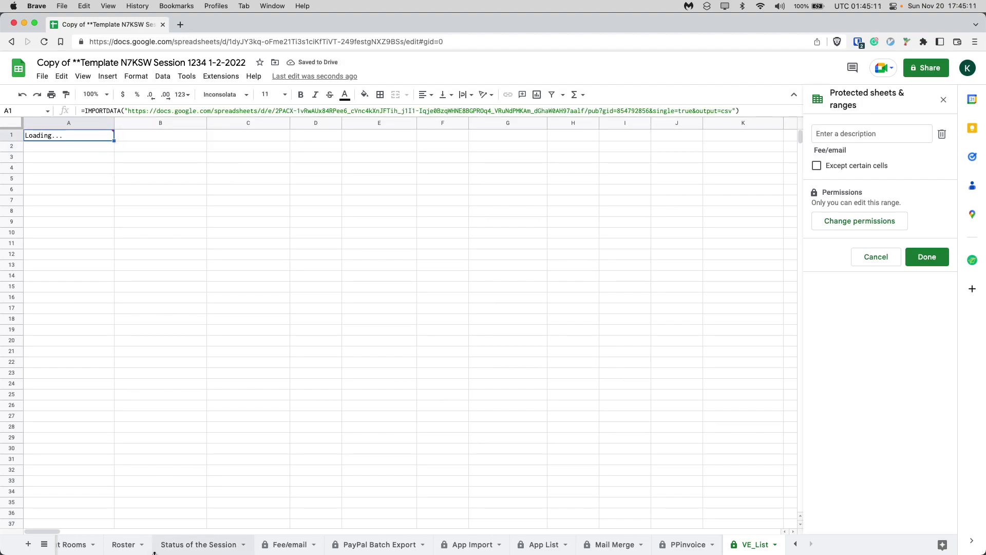
- Check the Host/Main entry in D1 of Breakout Rooms against the reloading VE_List data
left_click(82, 546)
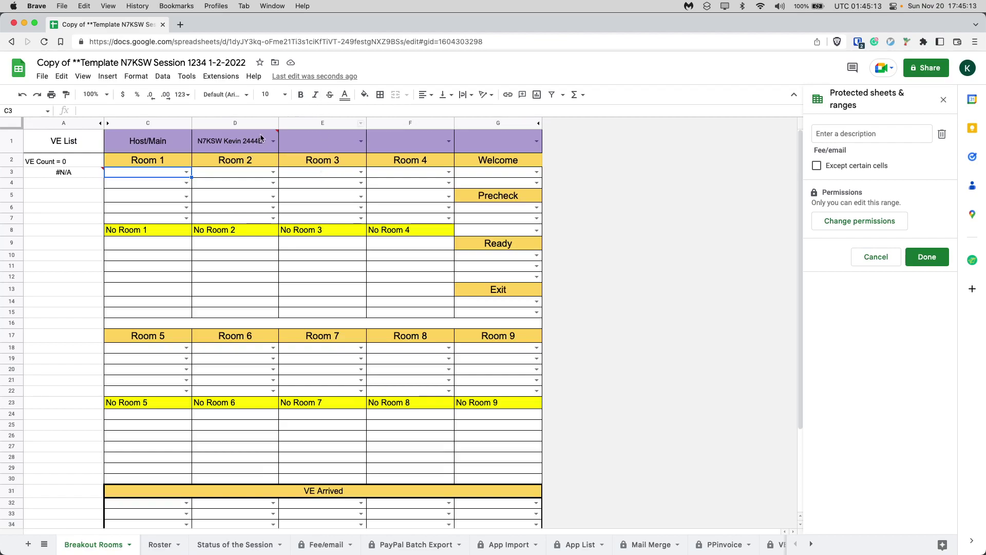
mouse_move(275, 136)
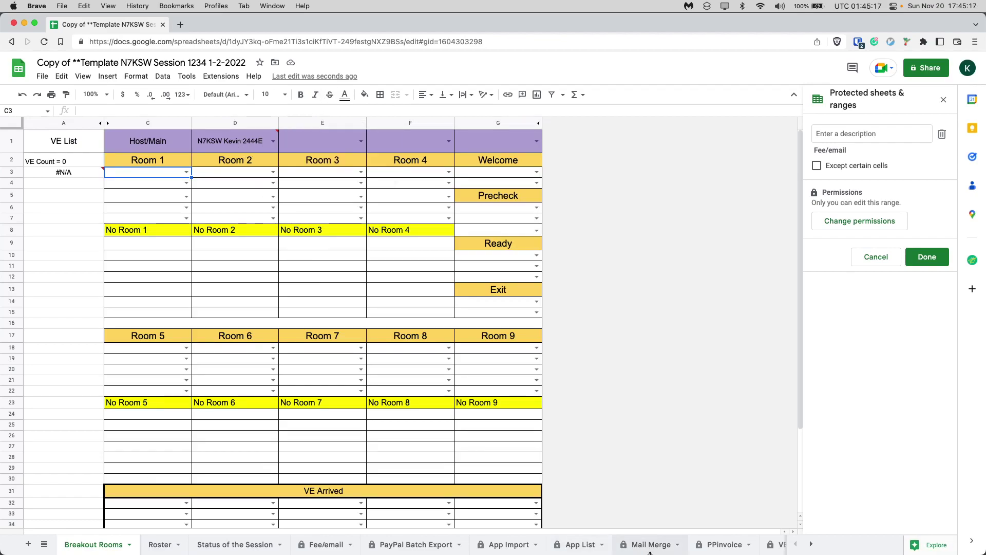
left_click(768, 549)
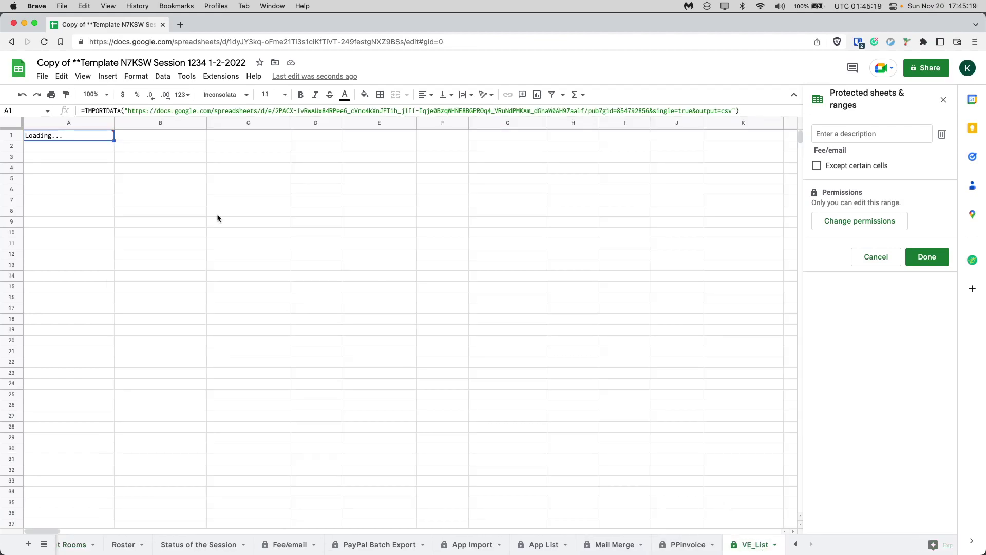
key("Return")
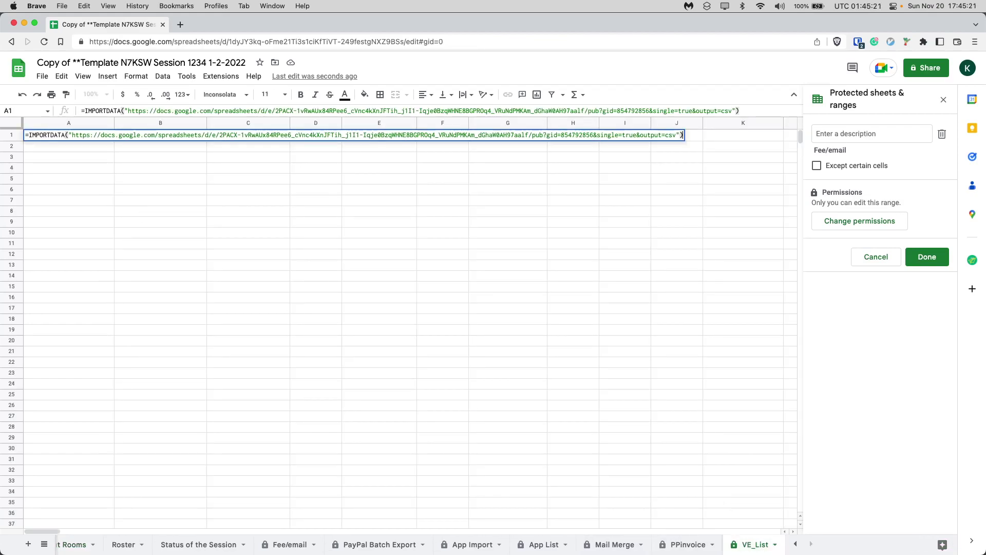
key("Escape")
left_click(69, 146)
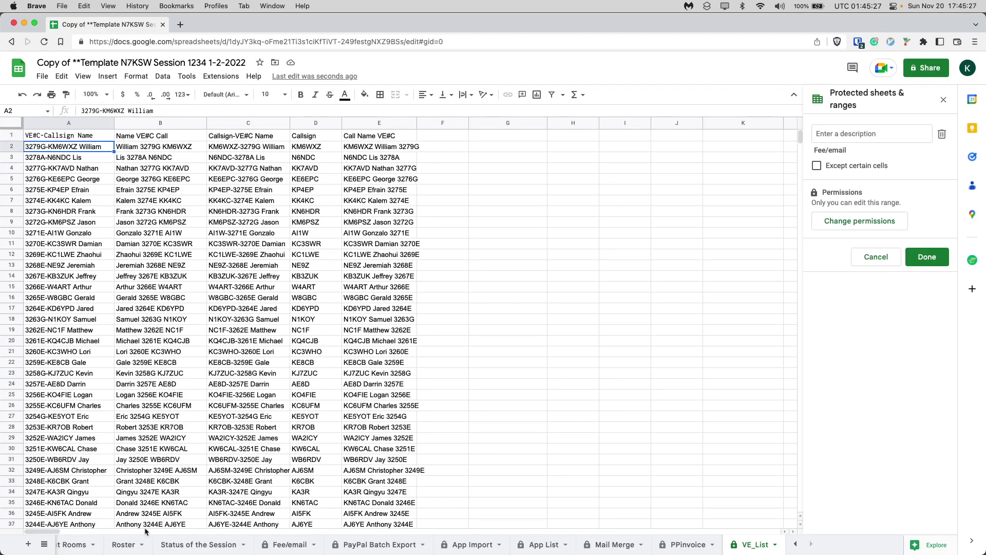
left_click(77, 544)
left_click(251, 146)
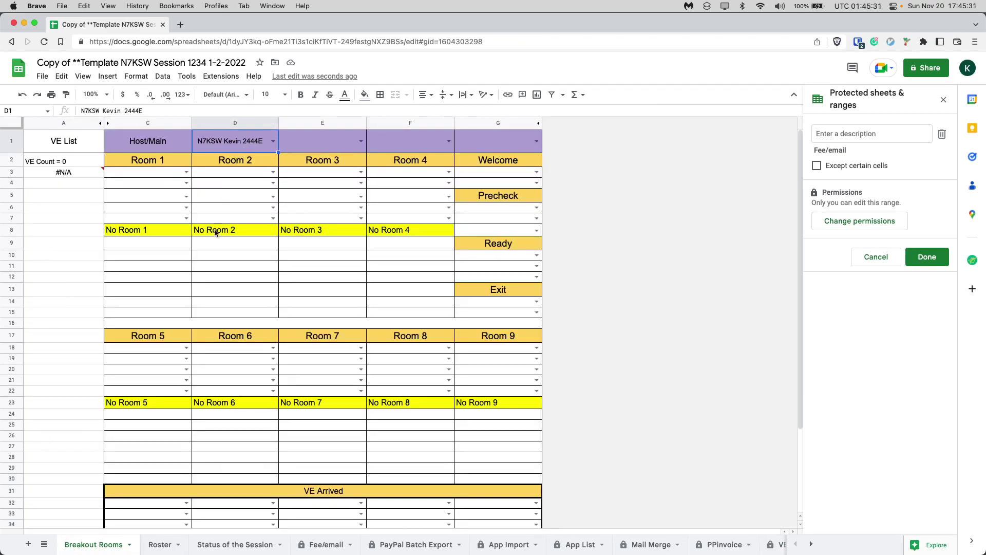
- Unhide the 20_Room_Sheet3 sheet and return to the Breakout Rooms sheet
left_click(44, 544)
scroll(90, 514, "down", 3)
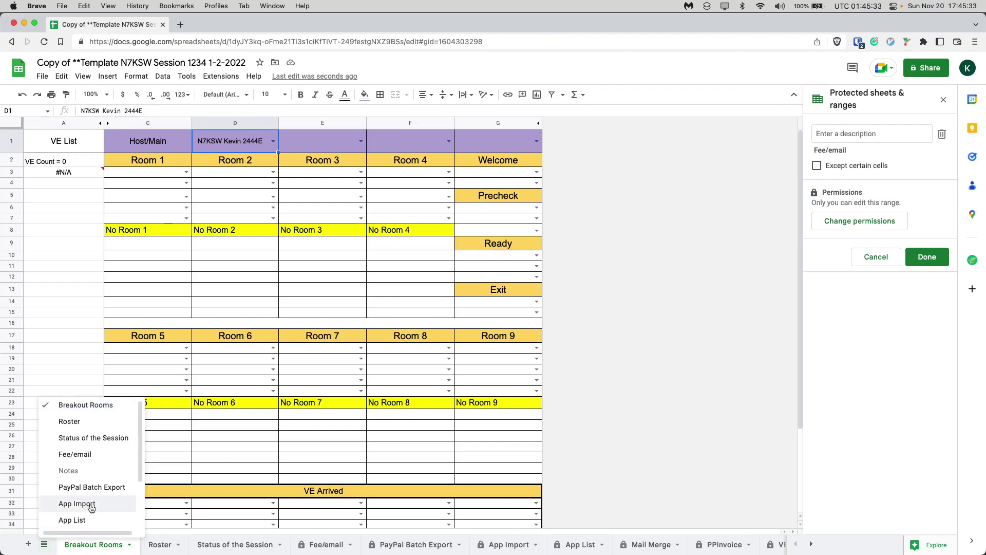
left_click(87, 517)
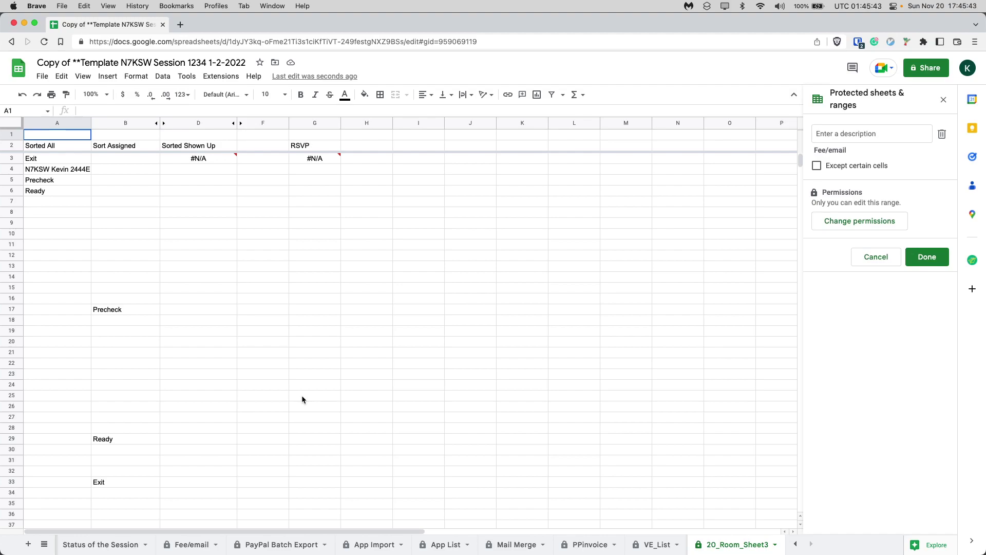
scroll(225, 549, "left", 3)
key("alt+Up")
key("alt+Up")
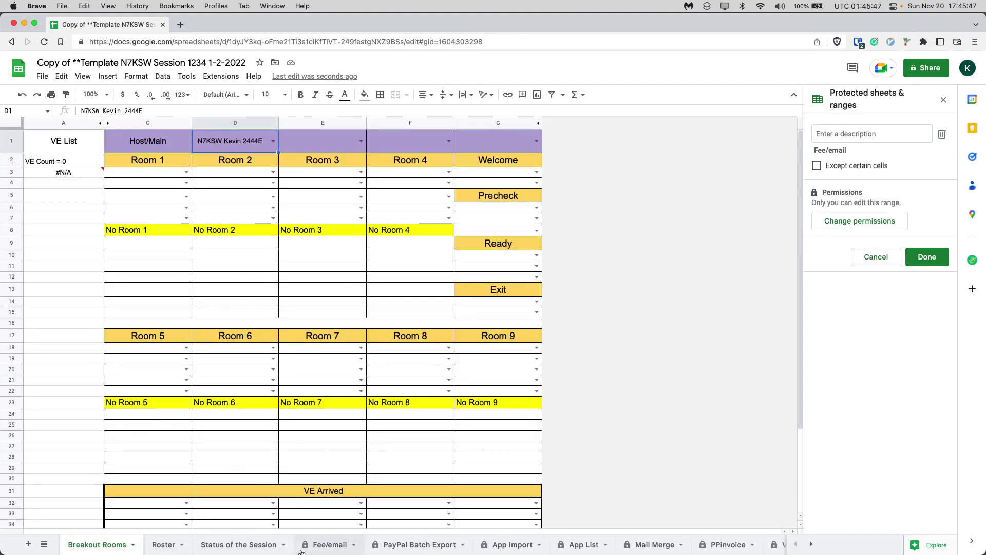
- Review the Mail Merge sheet's Personal Message column and the formulas in the Email and Element columns
scroll(298, 550, "right", 2)
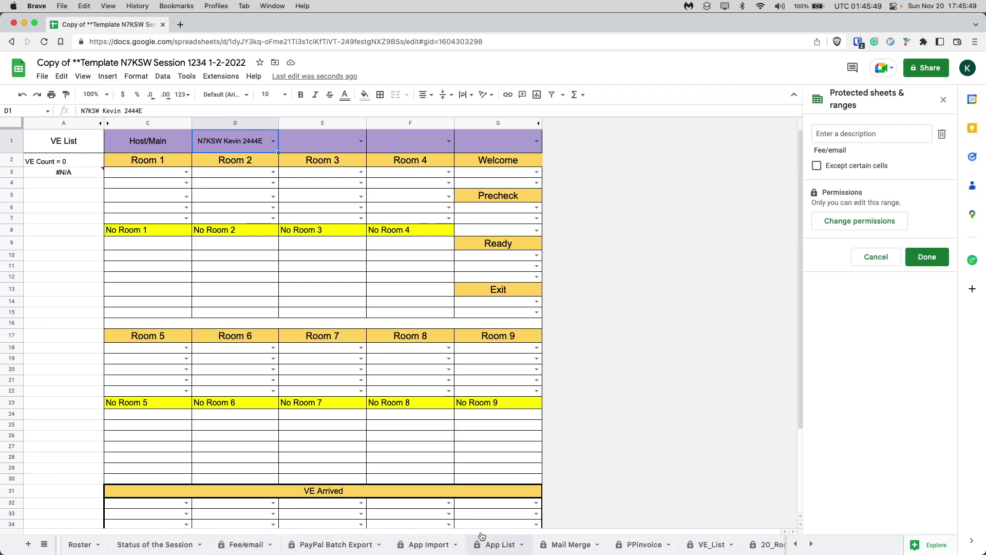
scroll(414, 552, "left", 2)
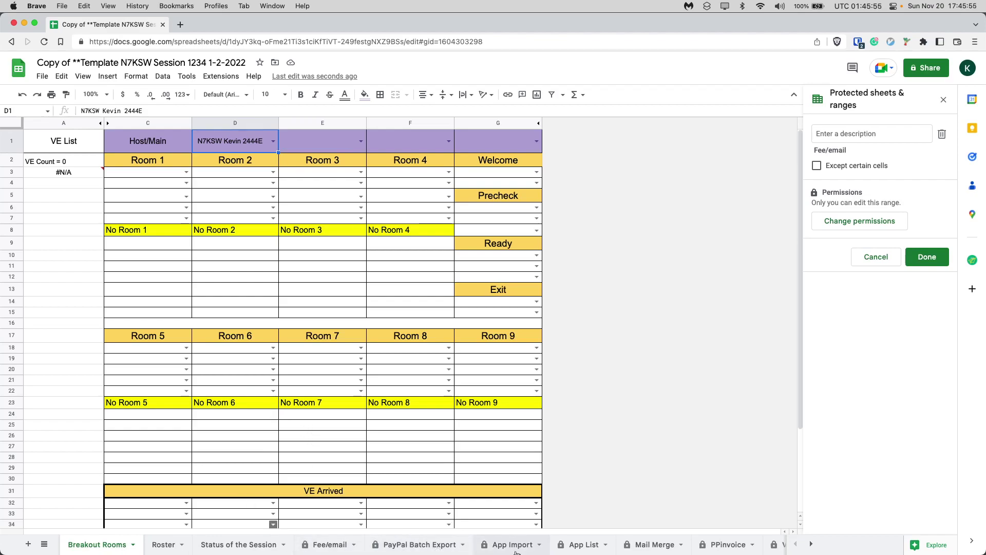
left_click(663, 545)
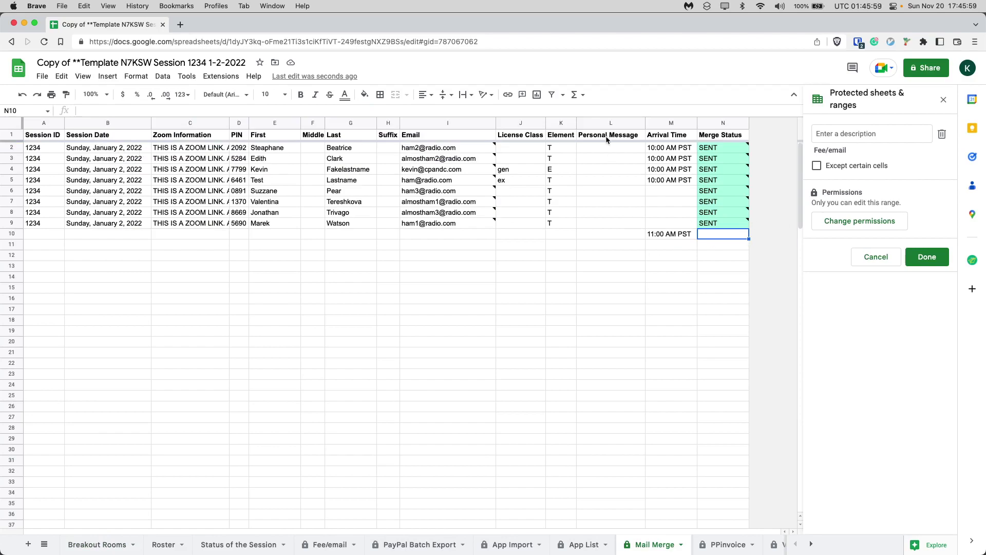
left_click(613, 150)
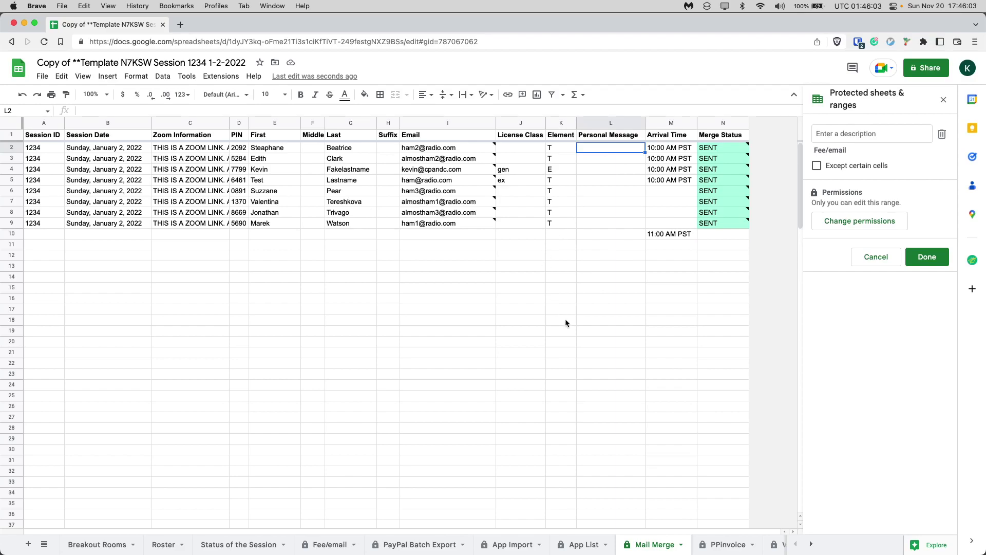
left_click(464, 171)
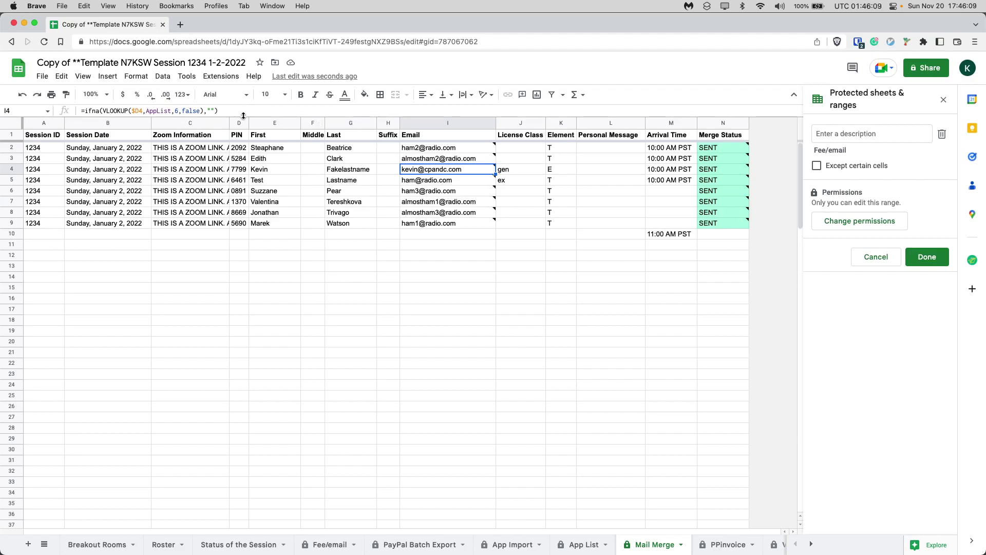
left_click(559, 201)
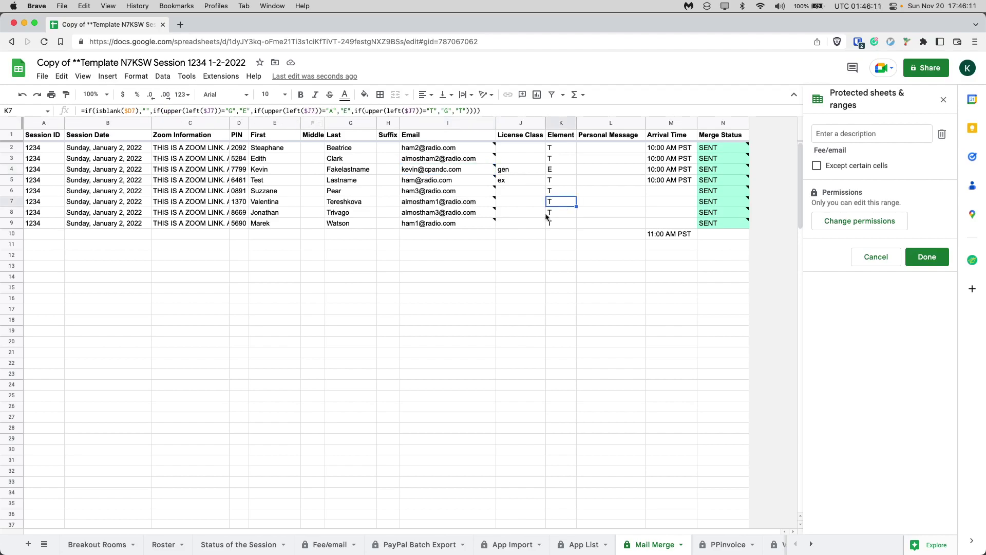
- Open the Roster sheet and enter 2 in the Room column of the empty row 12
left_click(102, 545)
left_click(164, 546)
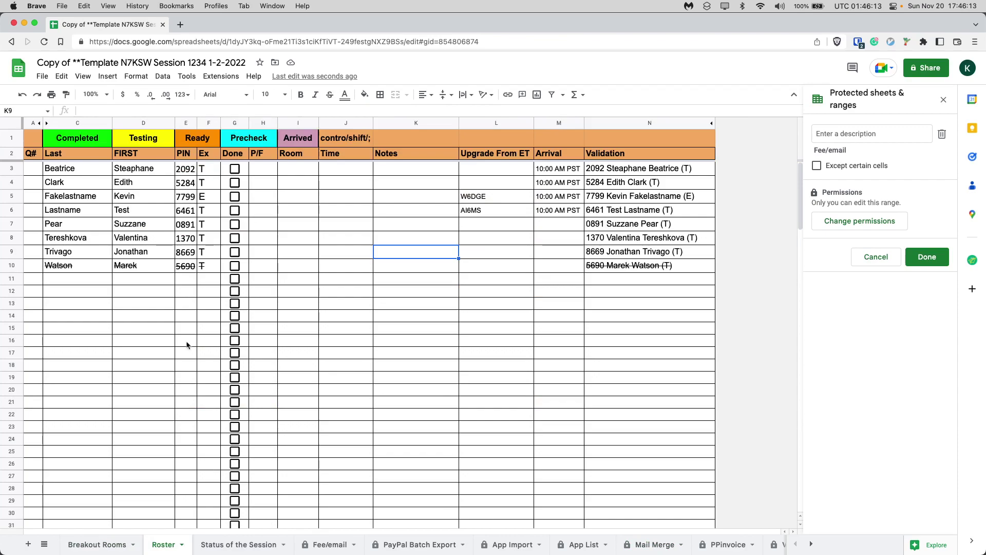
left_click(138, 291)
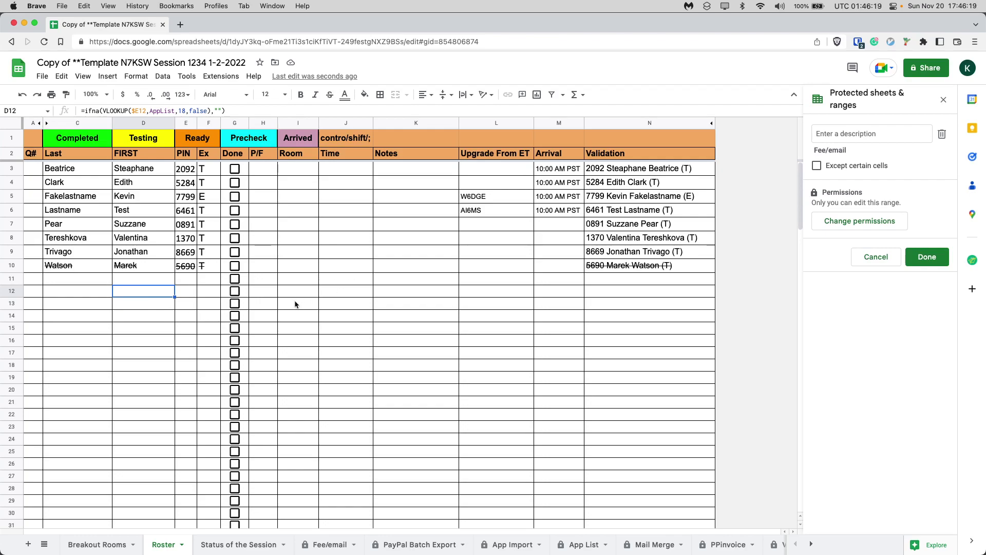
left_click(327, 294)
left_click(297, 291)
type("2")
key("Return")
- Clear the room number from row 12 of the Roster and return to the Mail Merge sheet
left_click(291, 284)
left_click(298, 289)
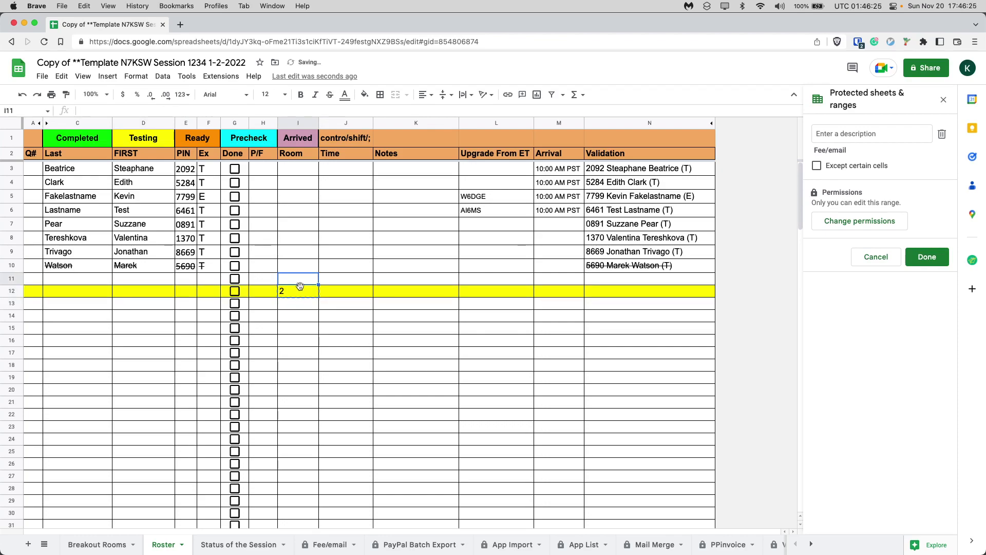
key("Delete")
key("super+z")
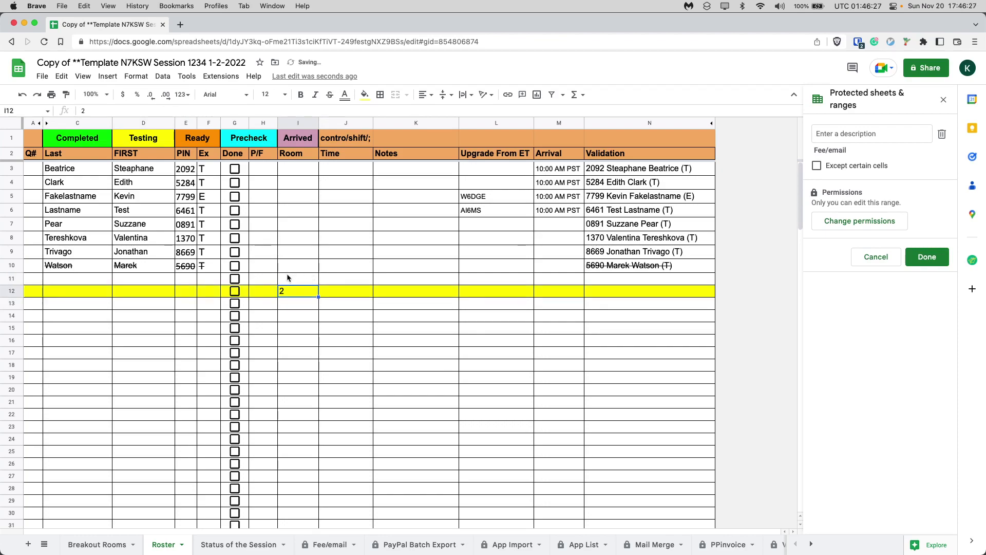
key("Delete")
left_click(345, 308)
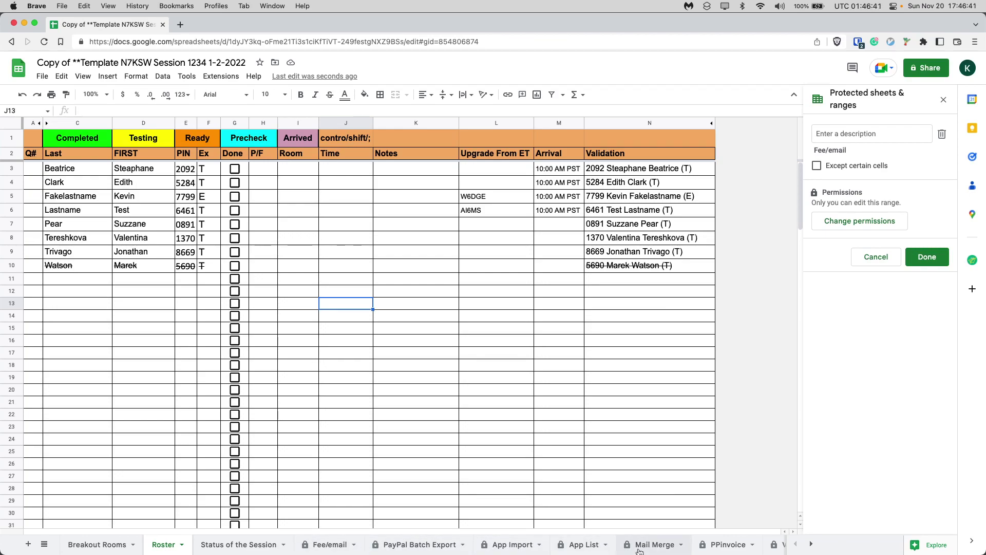
left_click(655, 544)
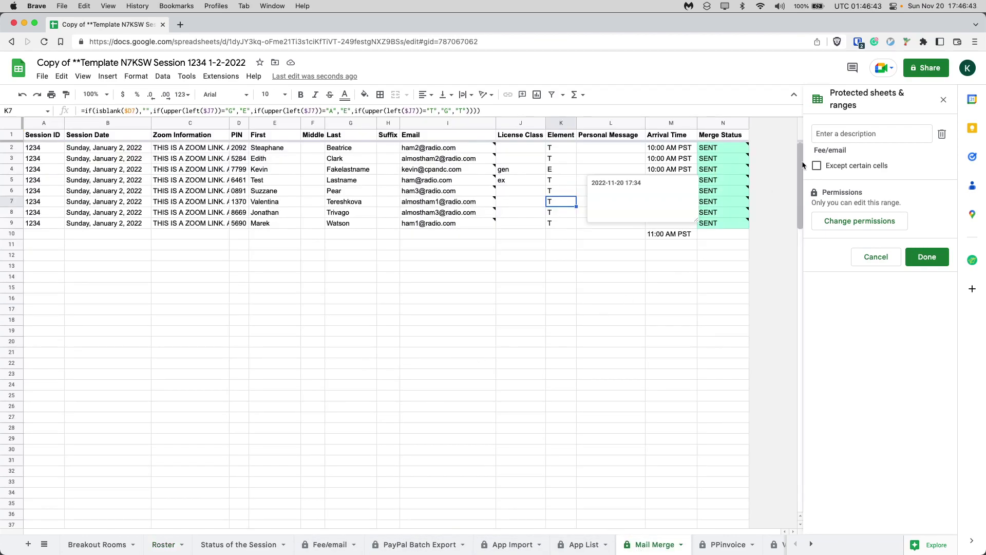